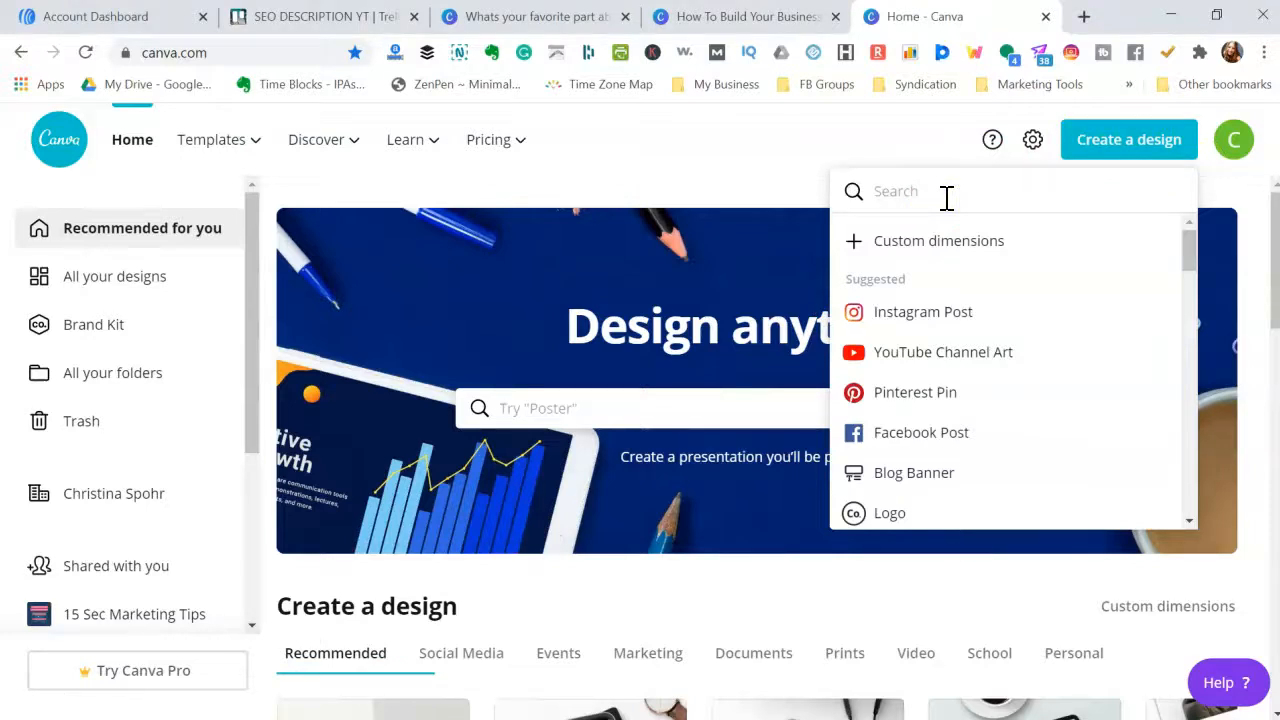
Search the available design types for "pinterest", "twitter" and "tiktok" to compare their preset formats
type("p")
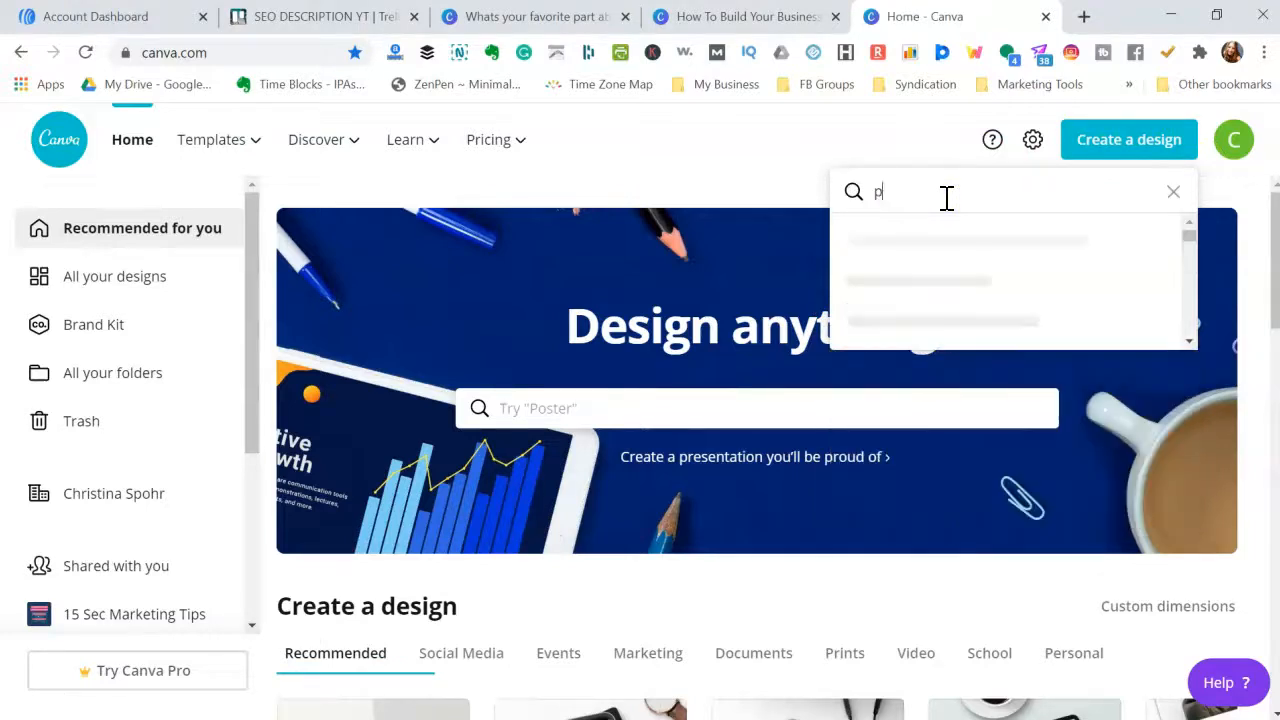
type("interest")
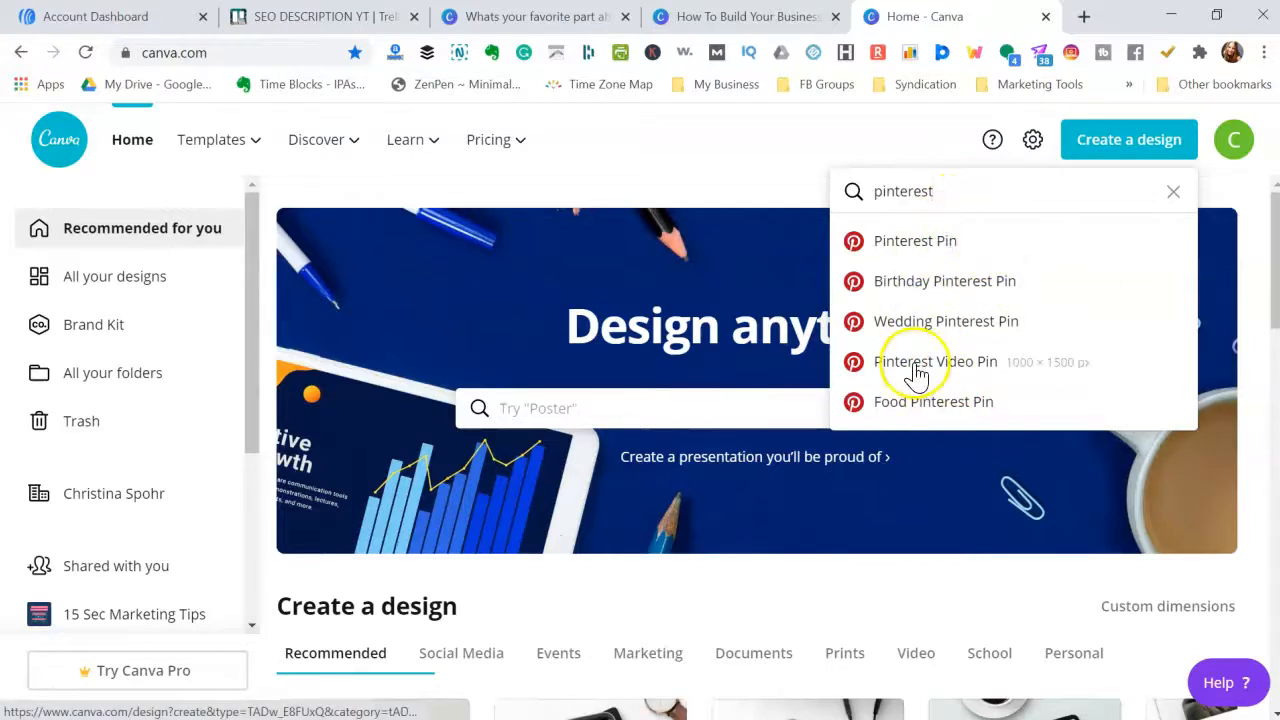
left_click_drag(971, 192, 920, 192)
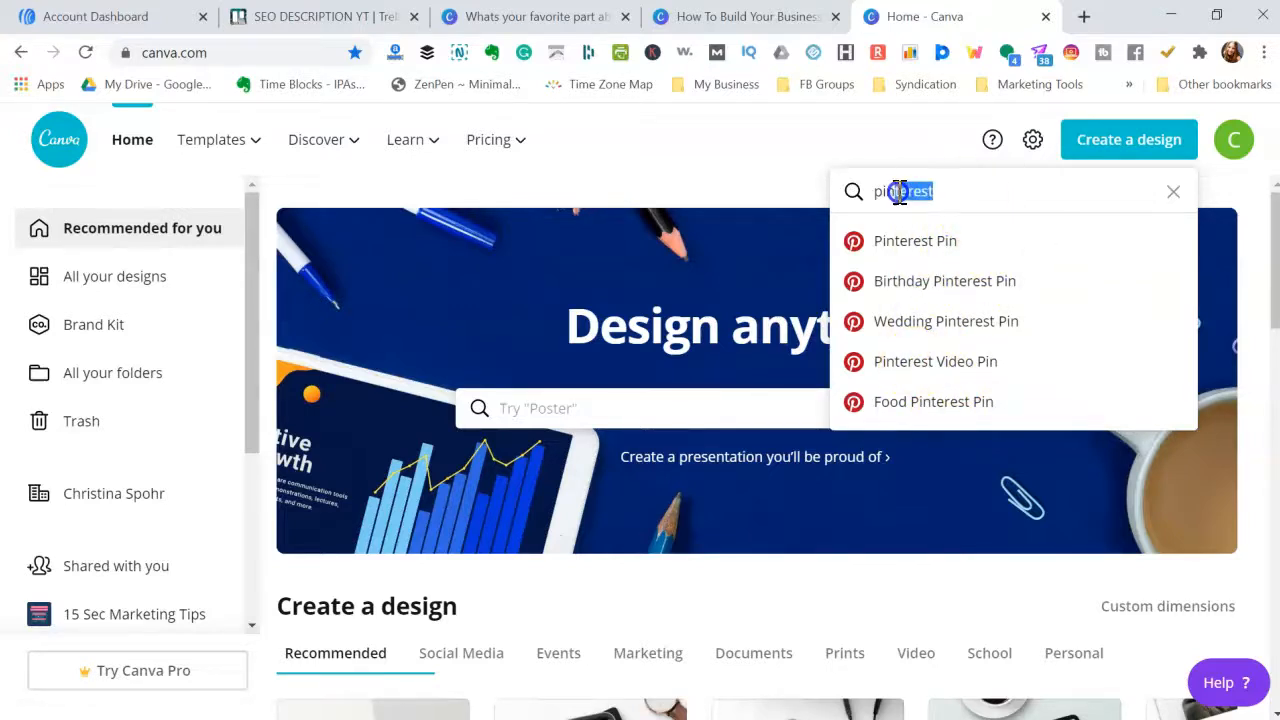
type("twitter")
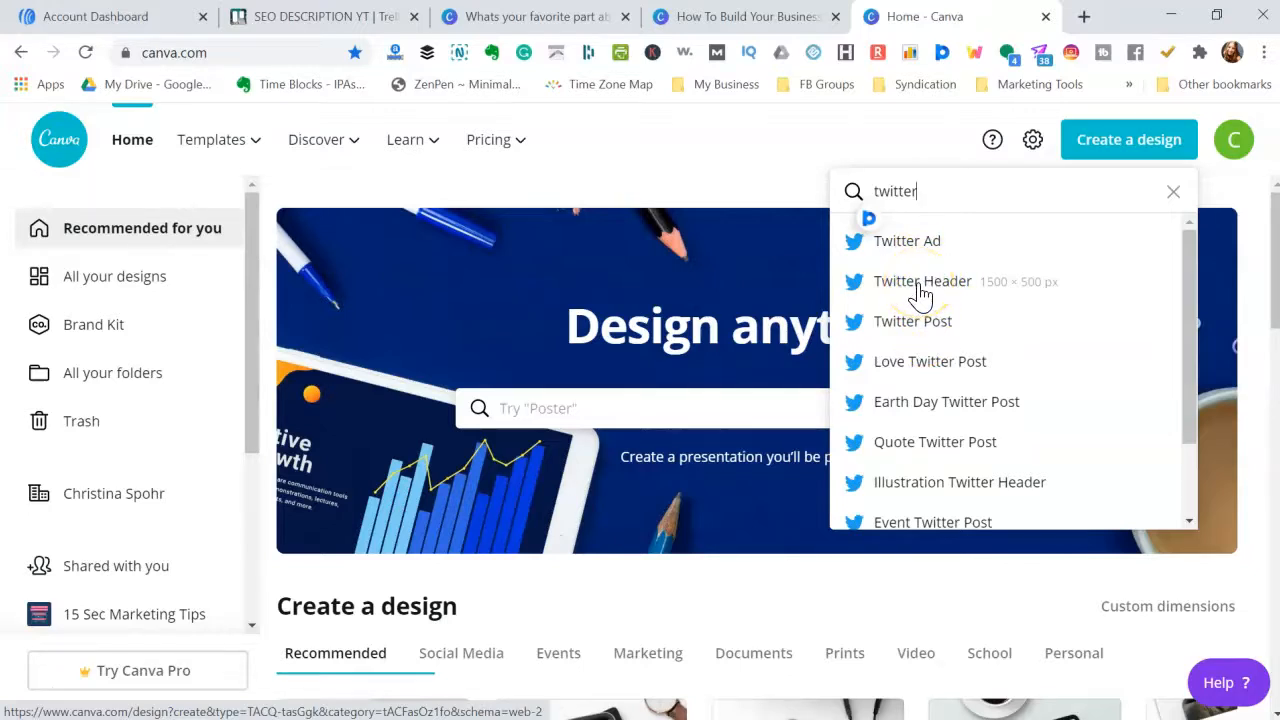
left_click(910, 191)
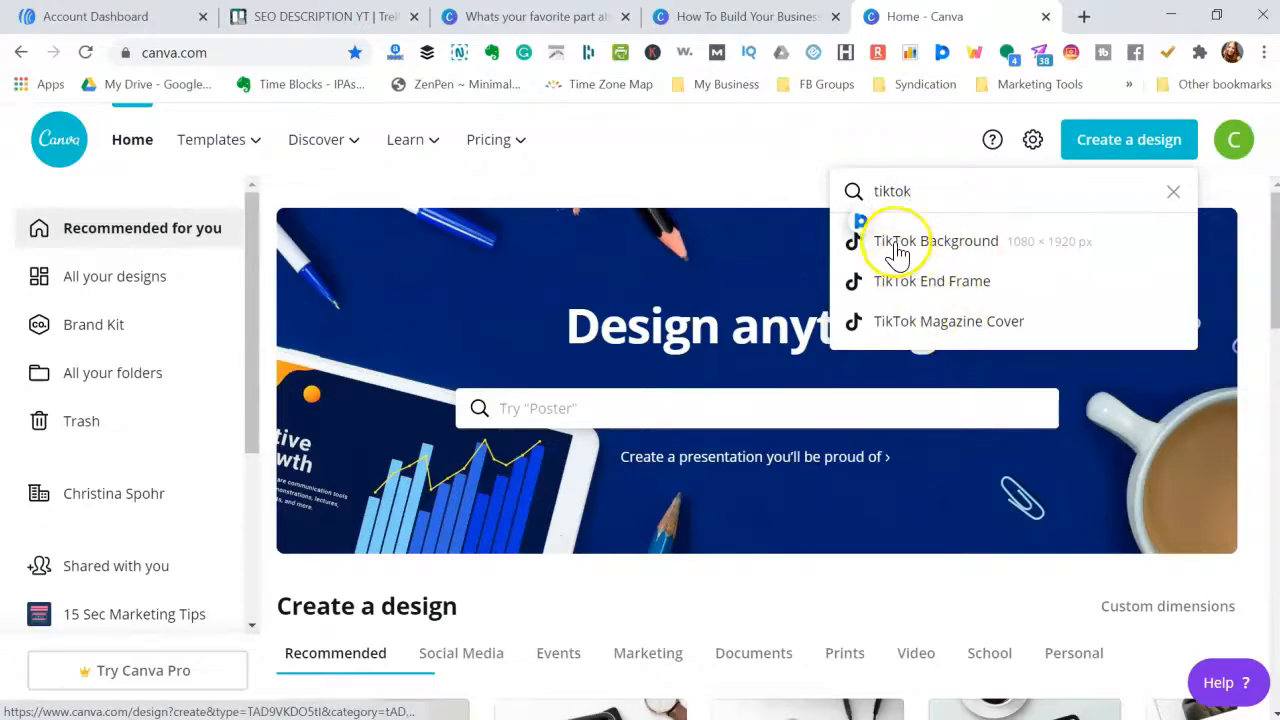
Search the available design types for Instagram and "facebook" to review their preset formats
left_click(921, 196)
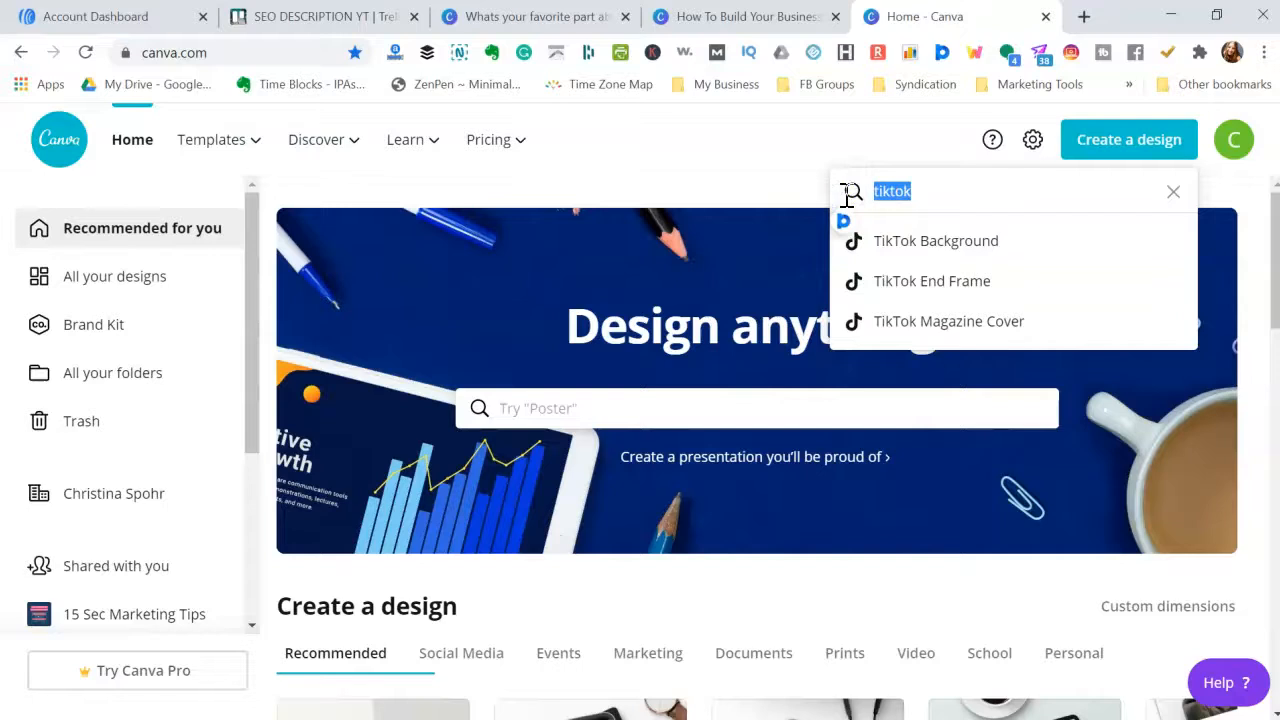
type("int")
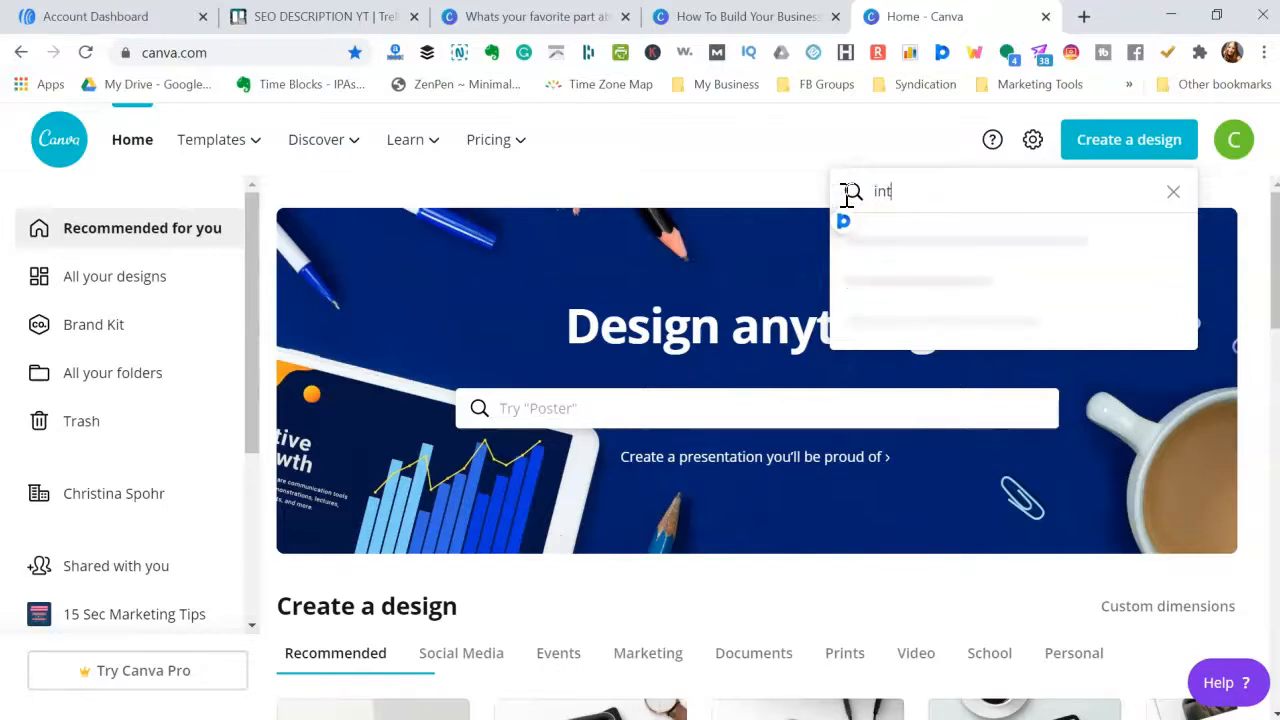
type("agram")
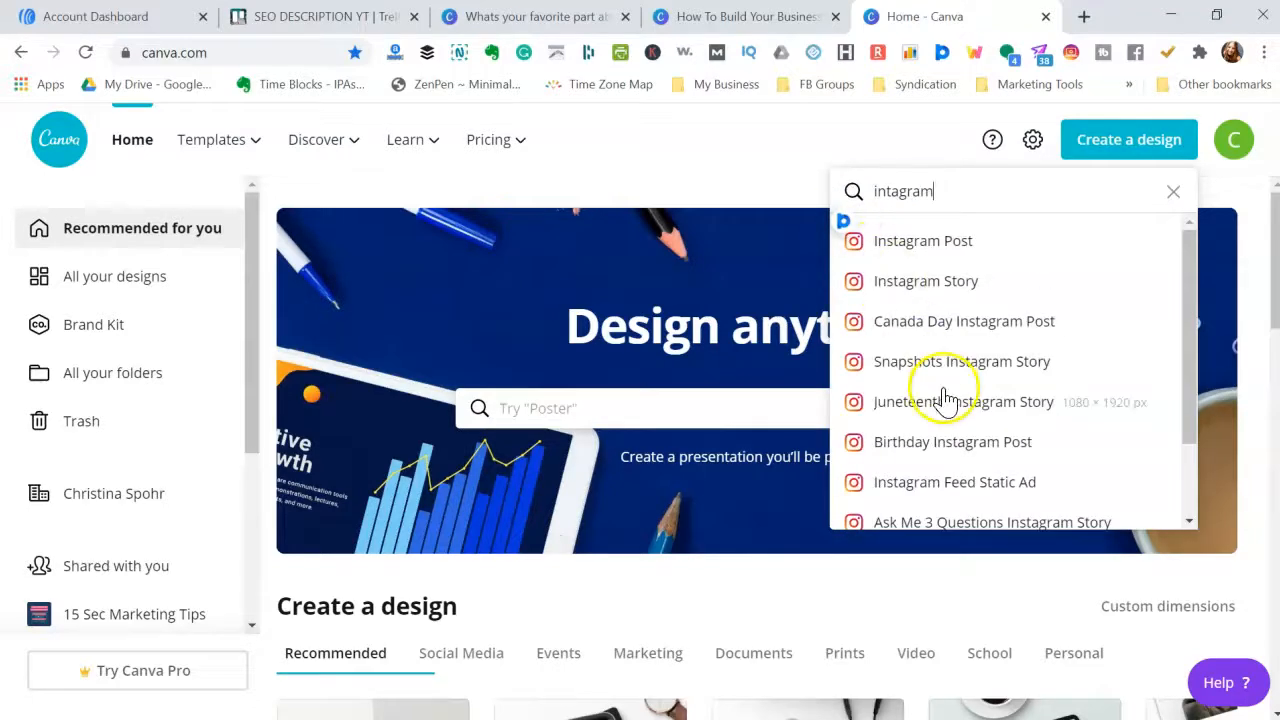
double_click(885, 193)
left_click(828, 197)
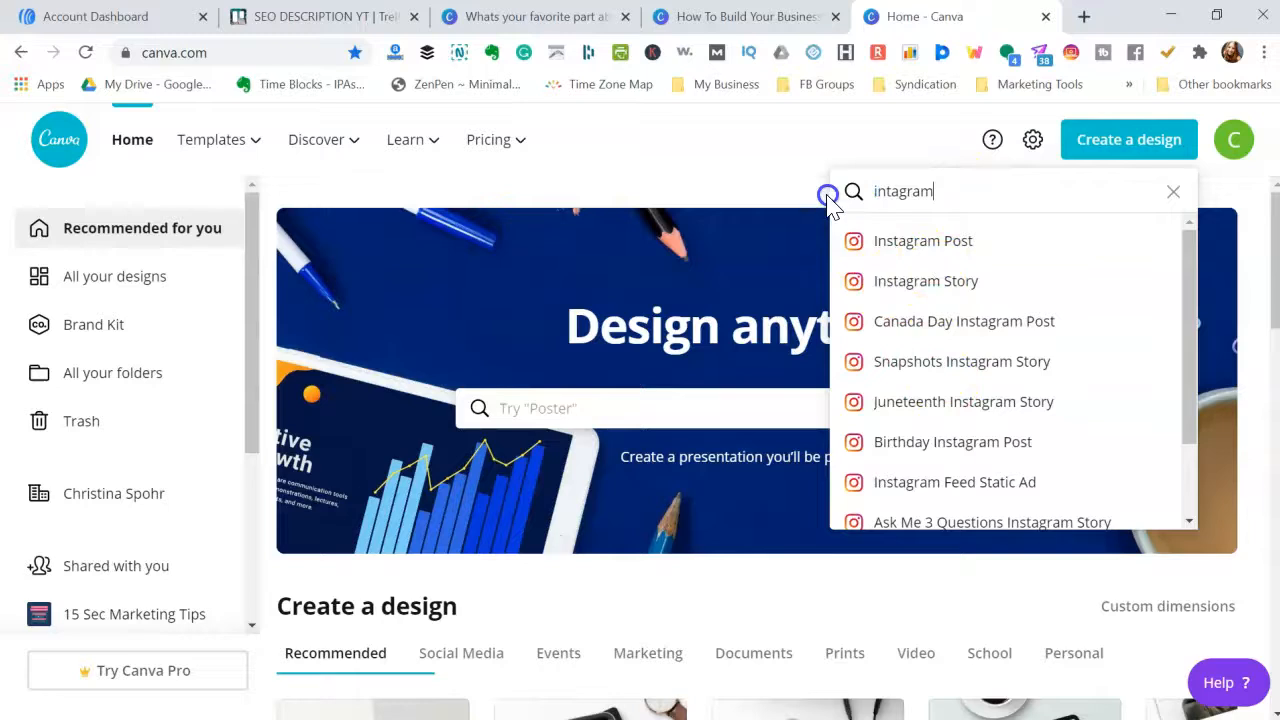
double_click(903, 205)
type("facebook")
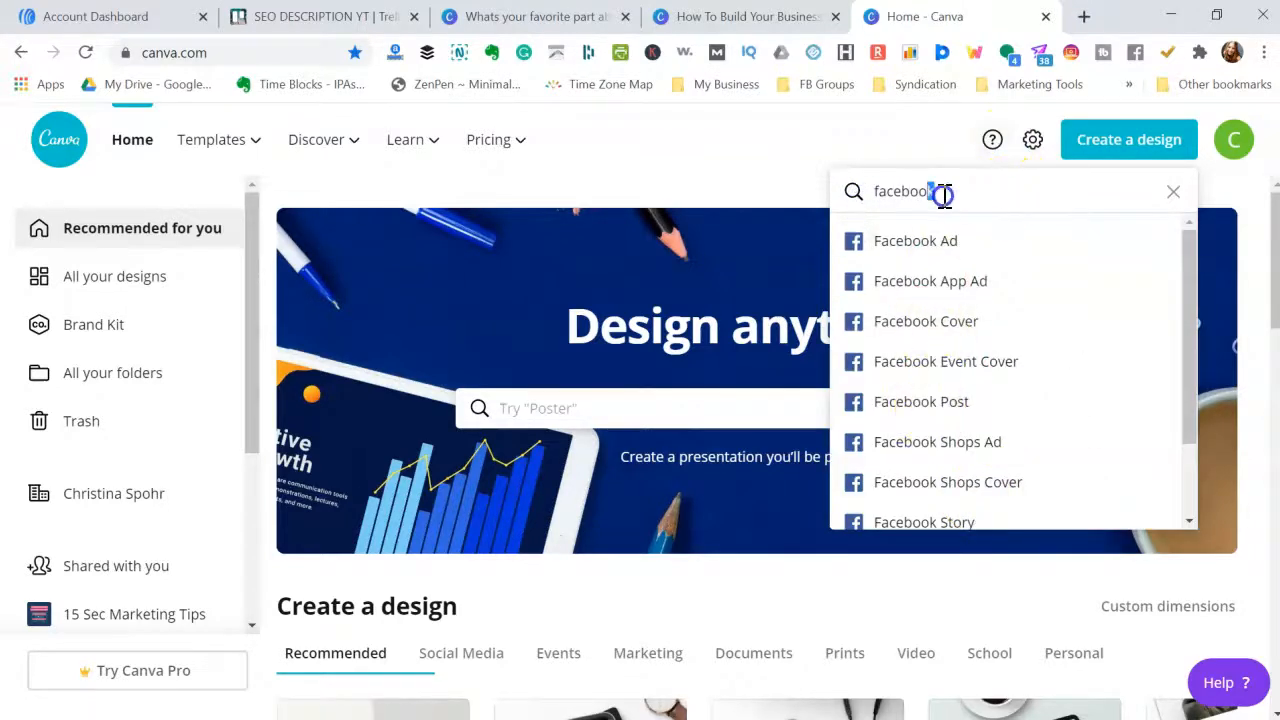
Find the Instagram design types and create a new blank Instagram Post
left_click_drag(943, 191, 868, 197)
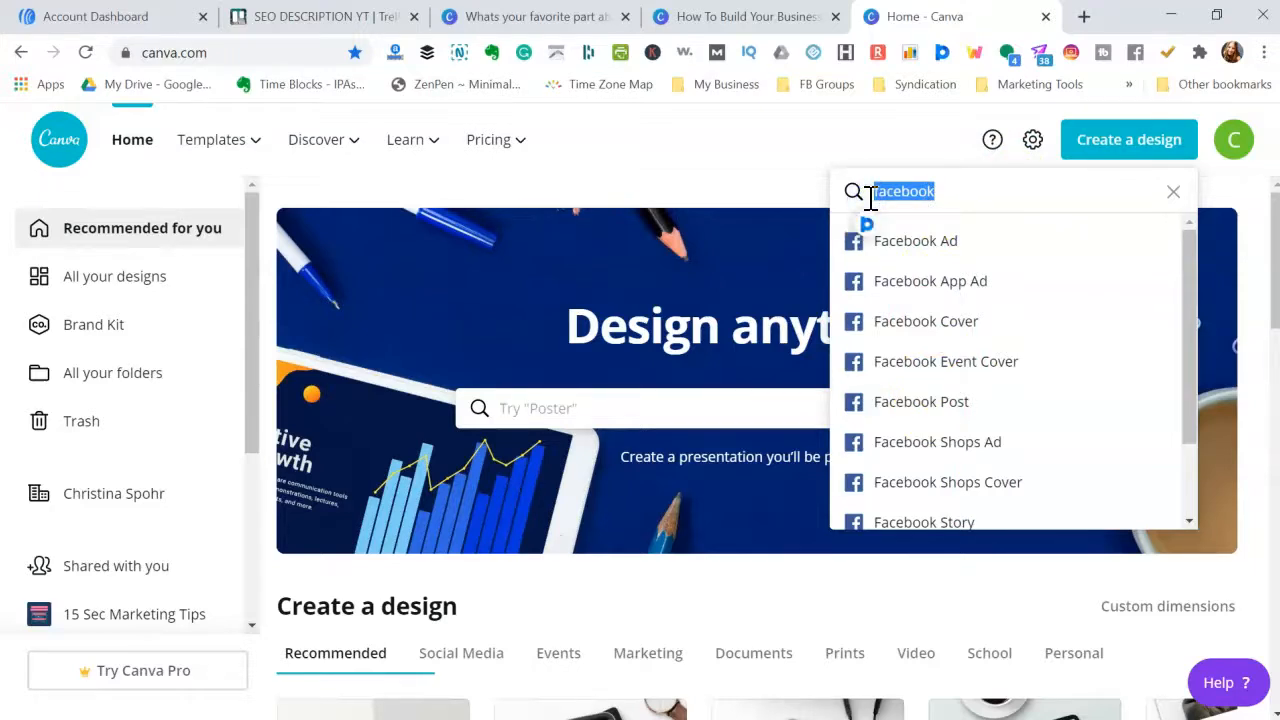
type("insta")
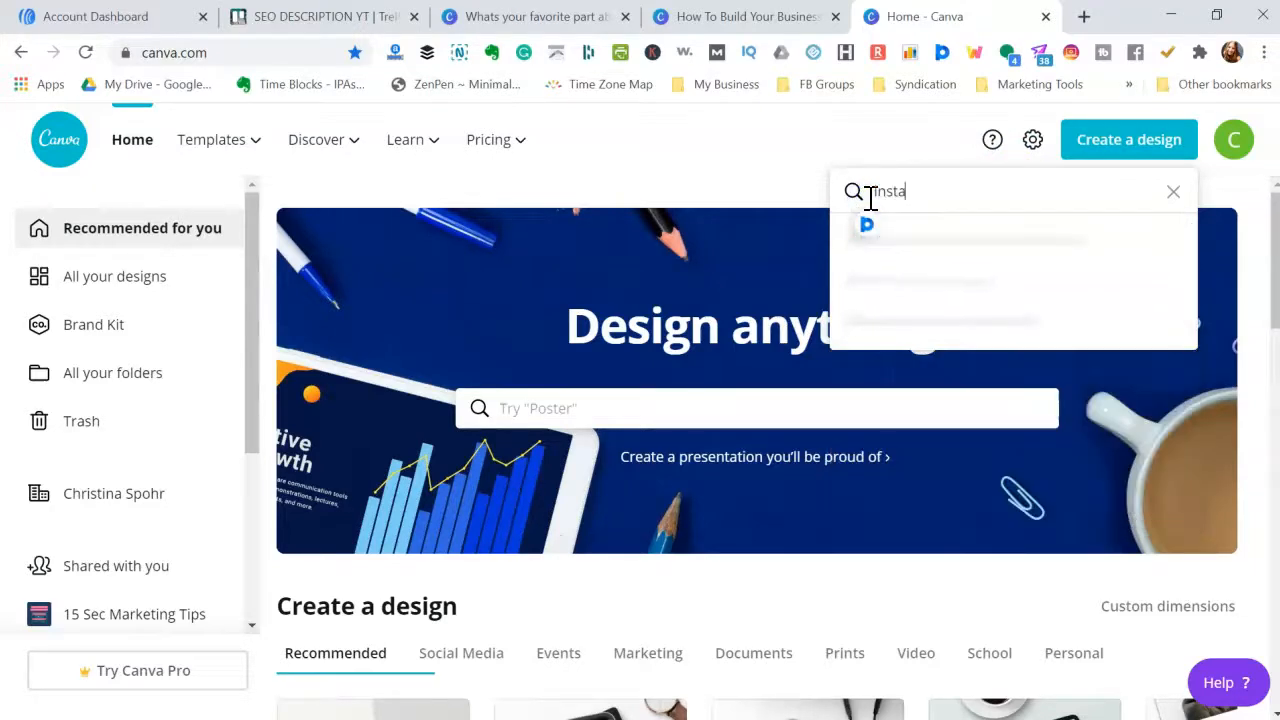
left_click(927, 245)
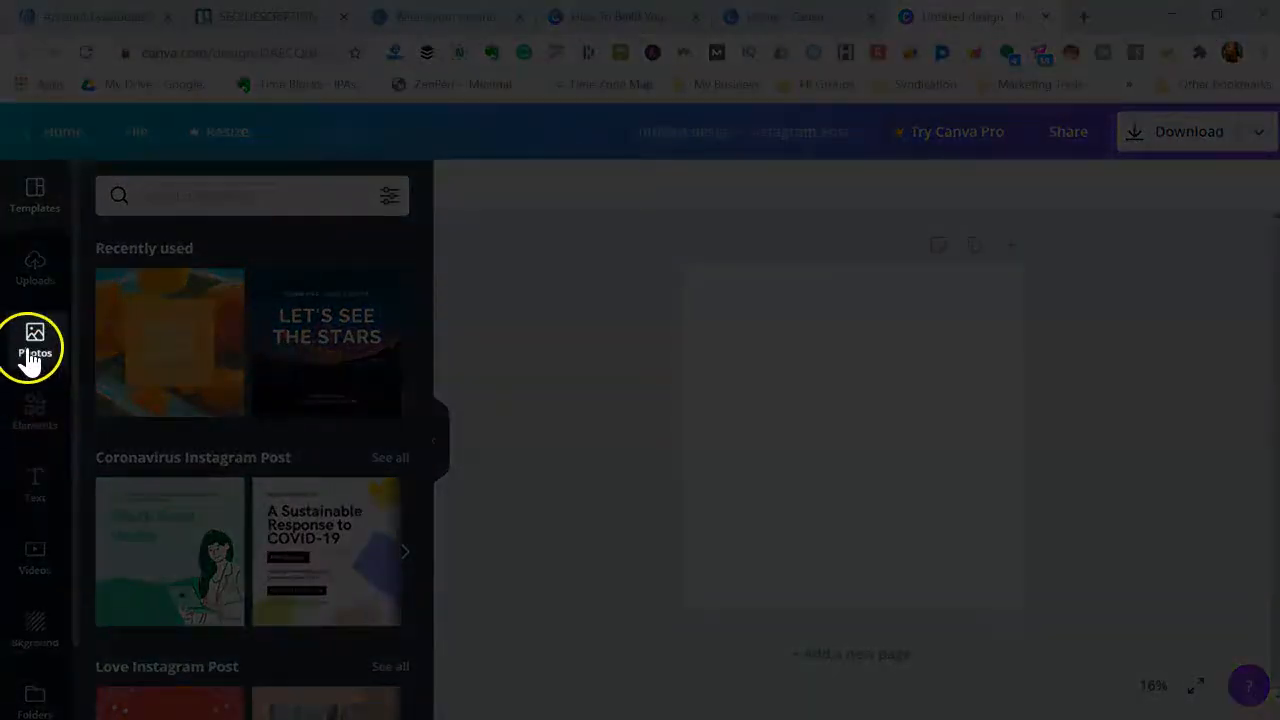
Search the stock photos for "beach" and browse the images
left_click(24, 350)
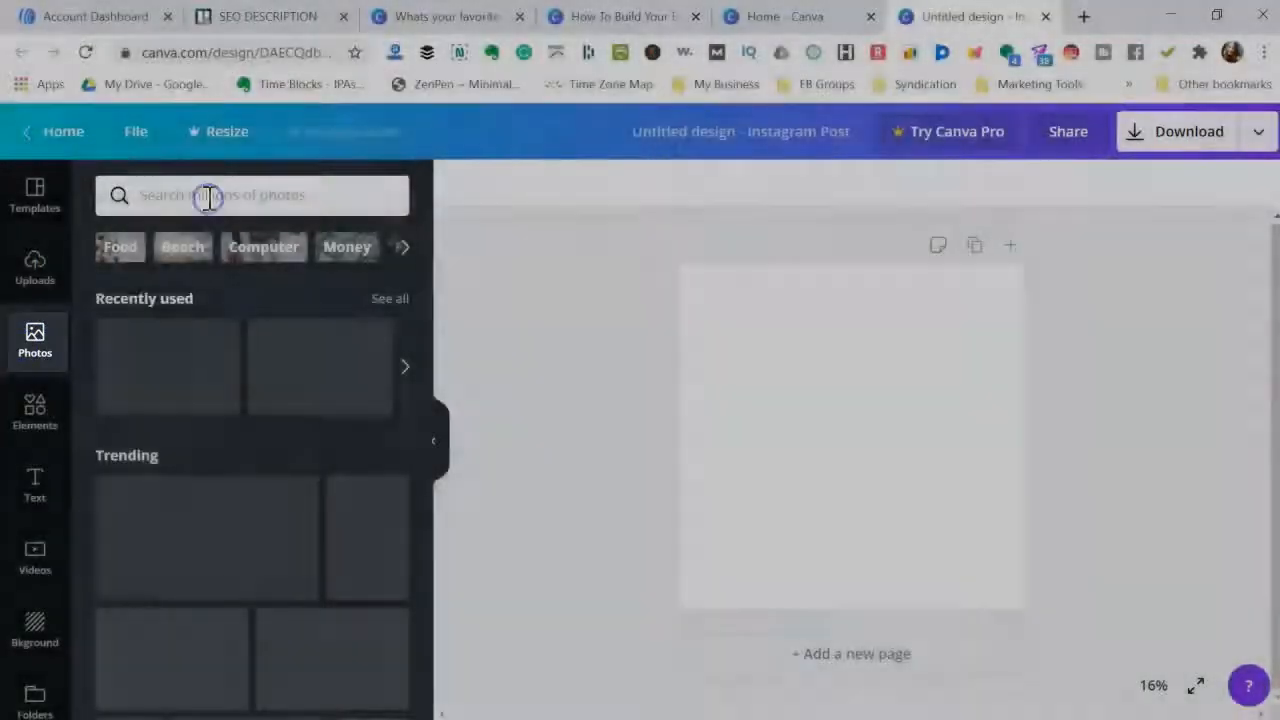
left_click(209, 195)
type("beach")
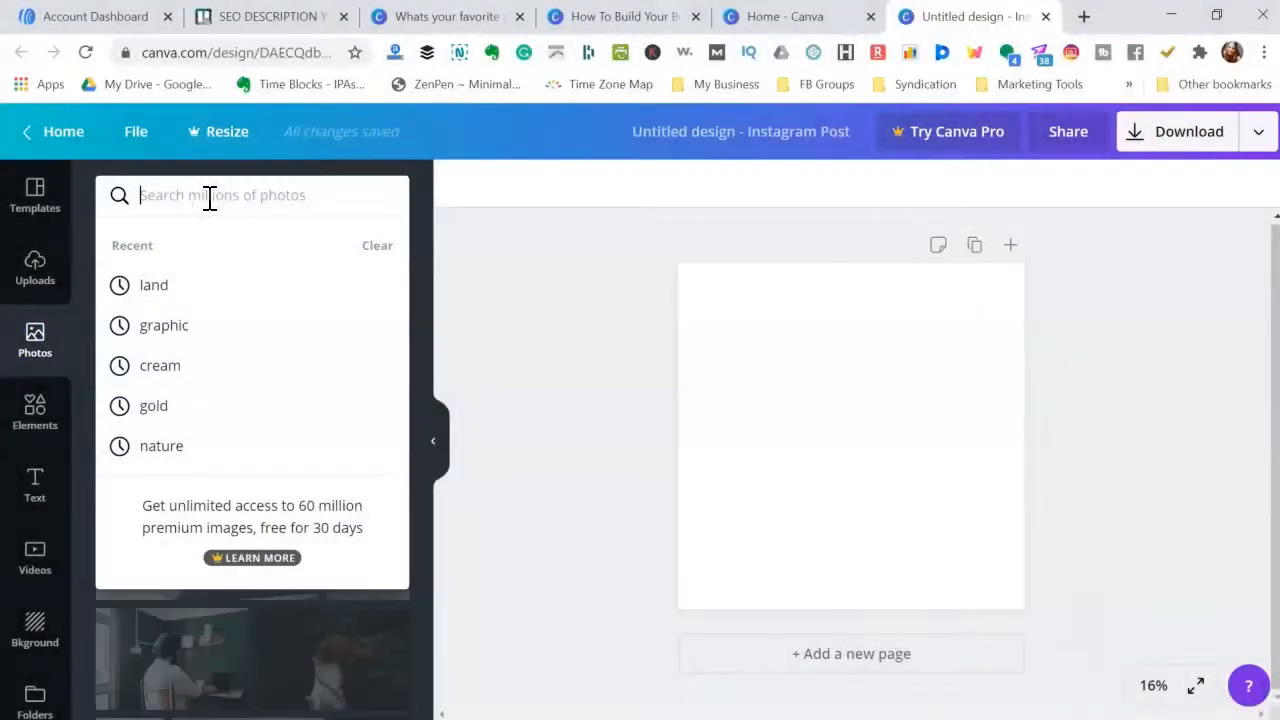
key("Return")
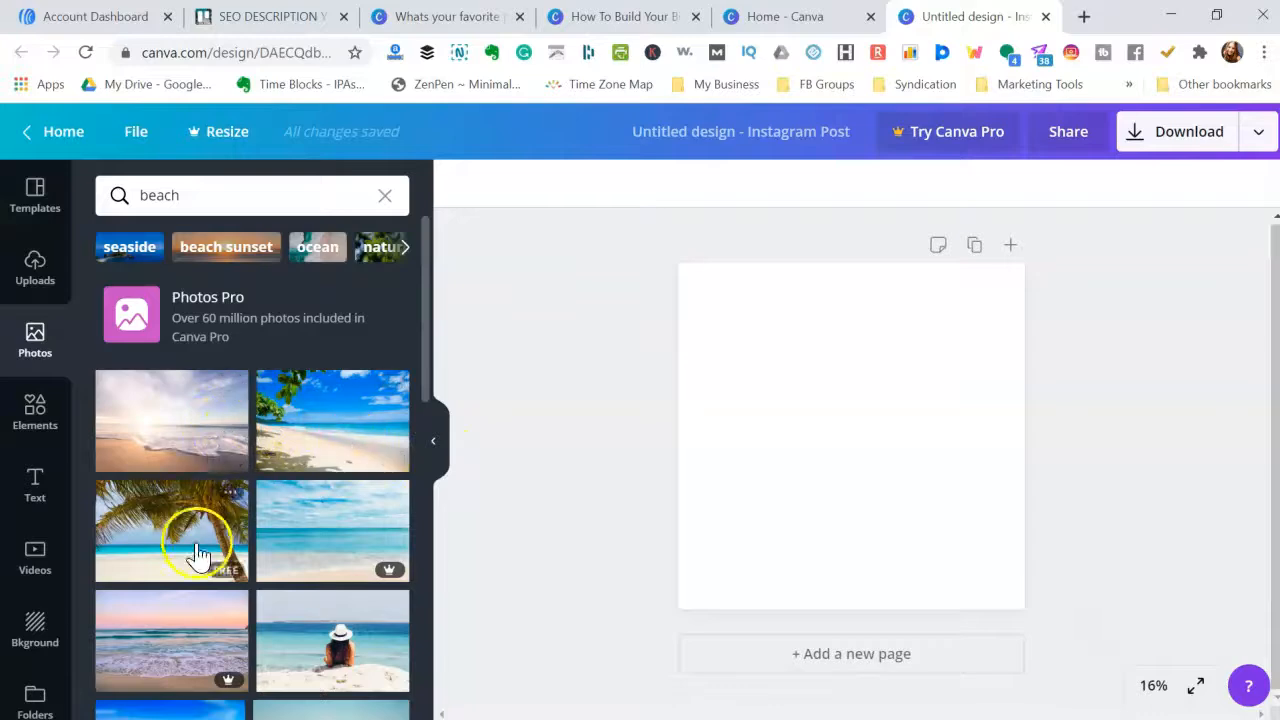
scroll(310, 590, "down", 2)
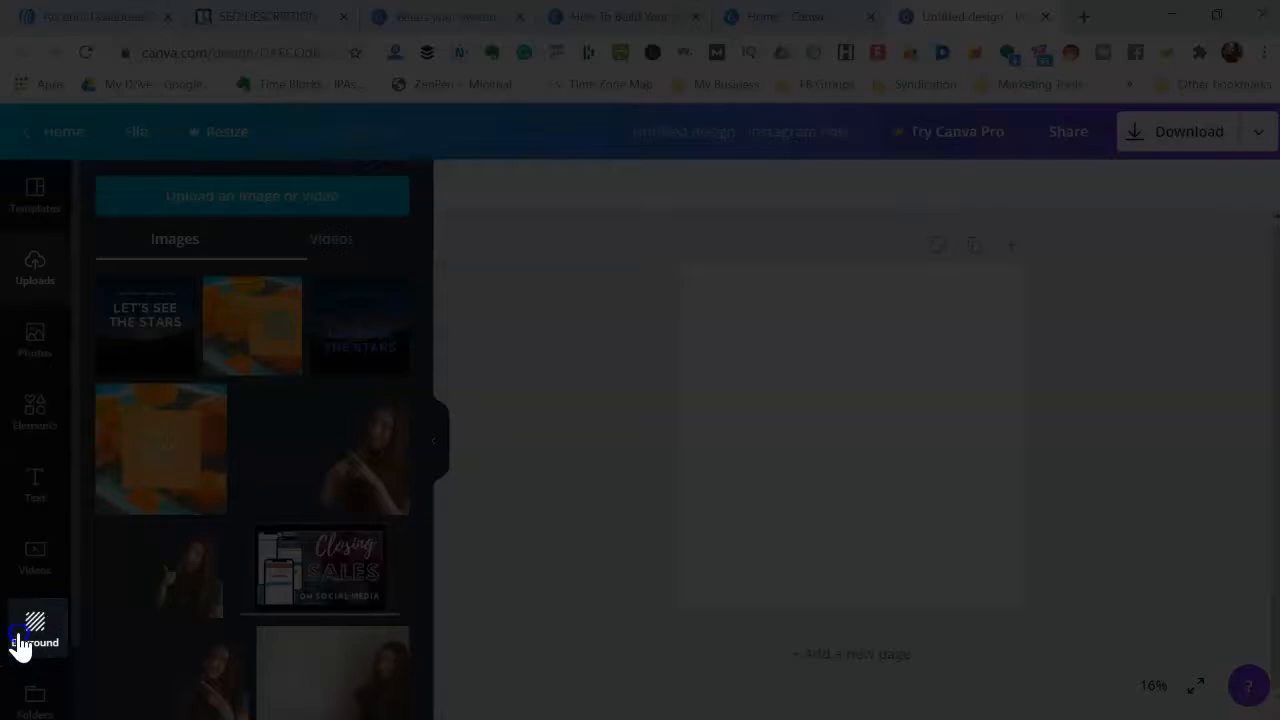
Apply the recently used teal and pink blurred-lights background to the post
left_click(20, 638)
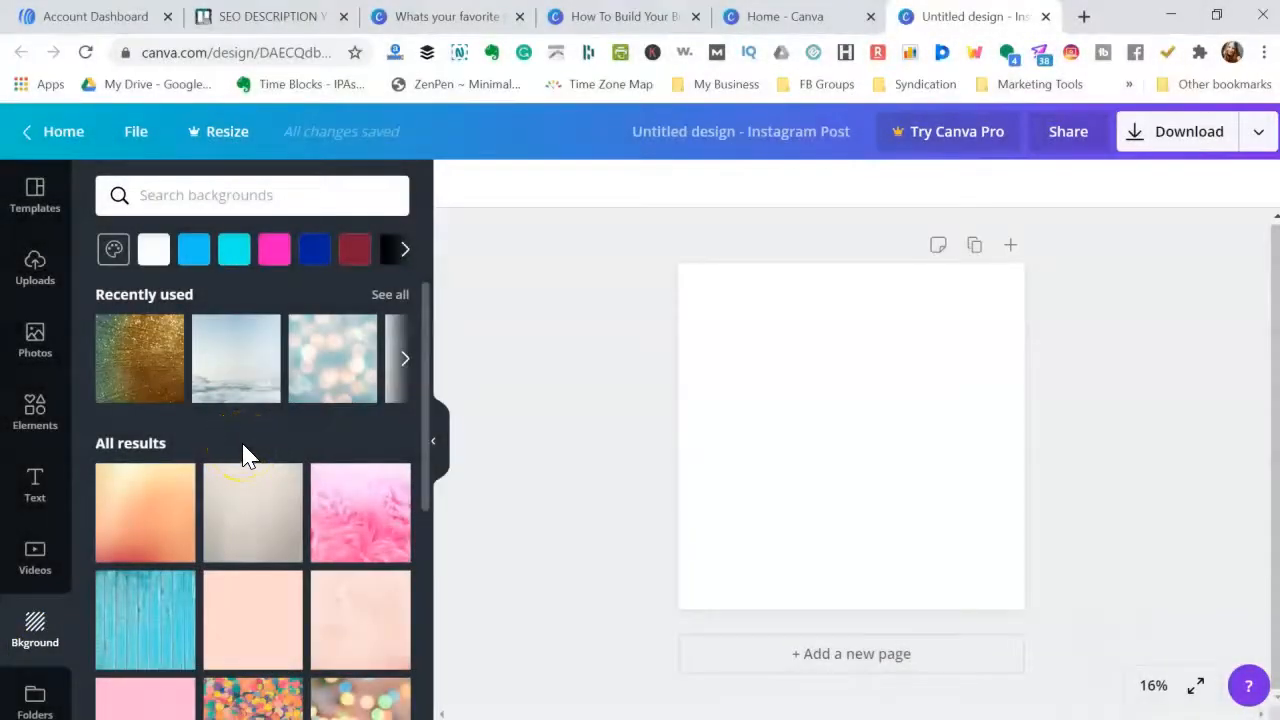
left_click(330, 372)
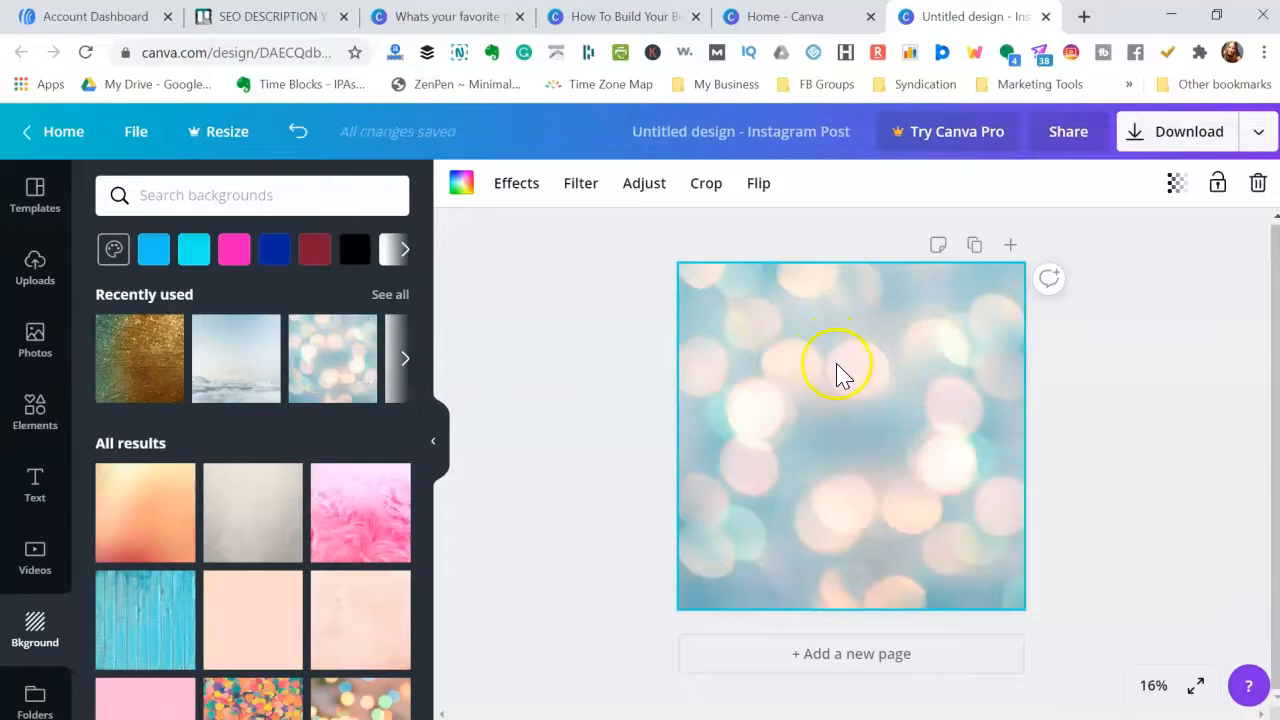
Add a default heading text box and move it to the upper part of the post
left_click(40, 485)
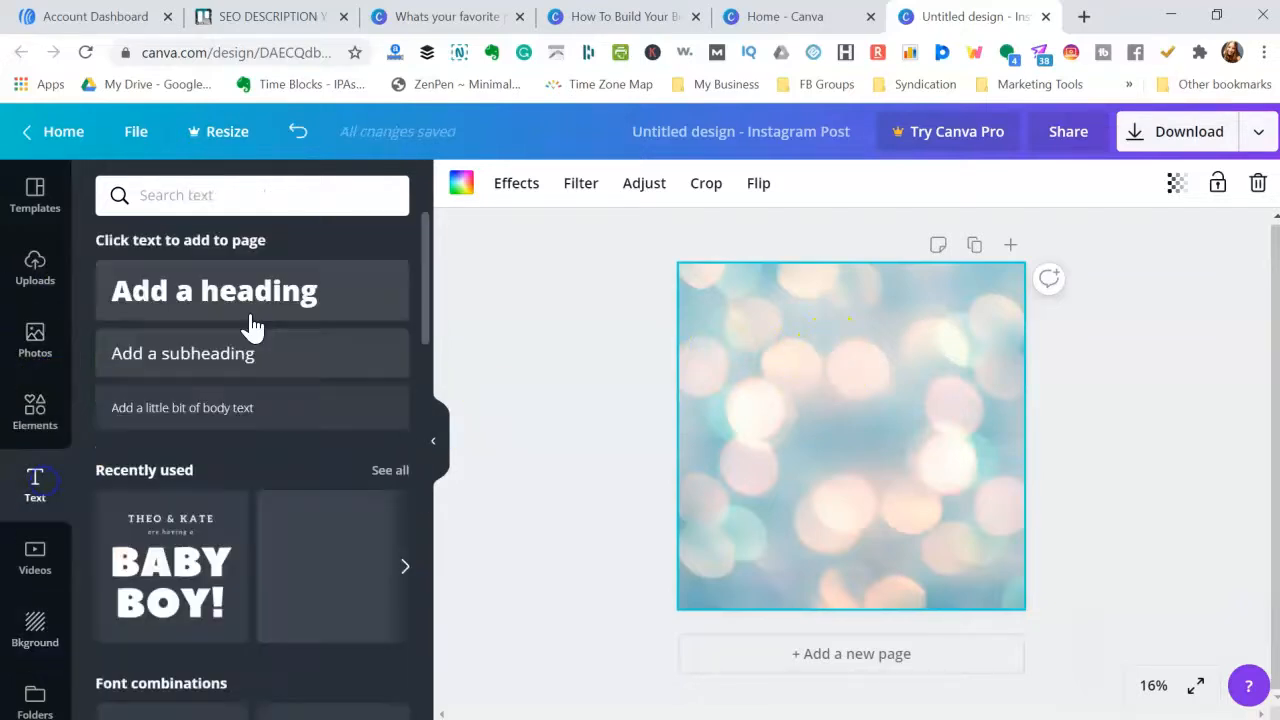
left_click(252, 325)
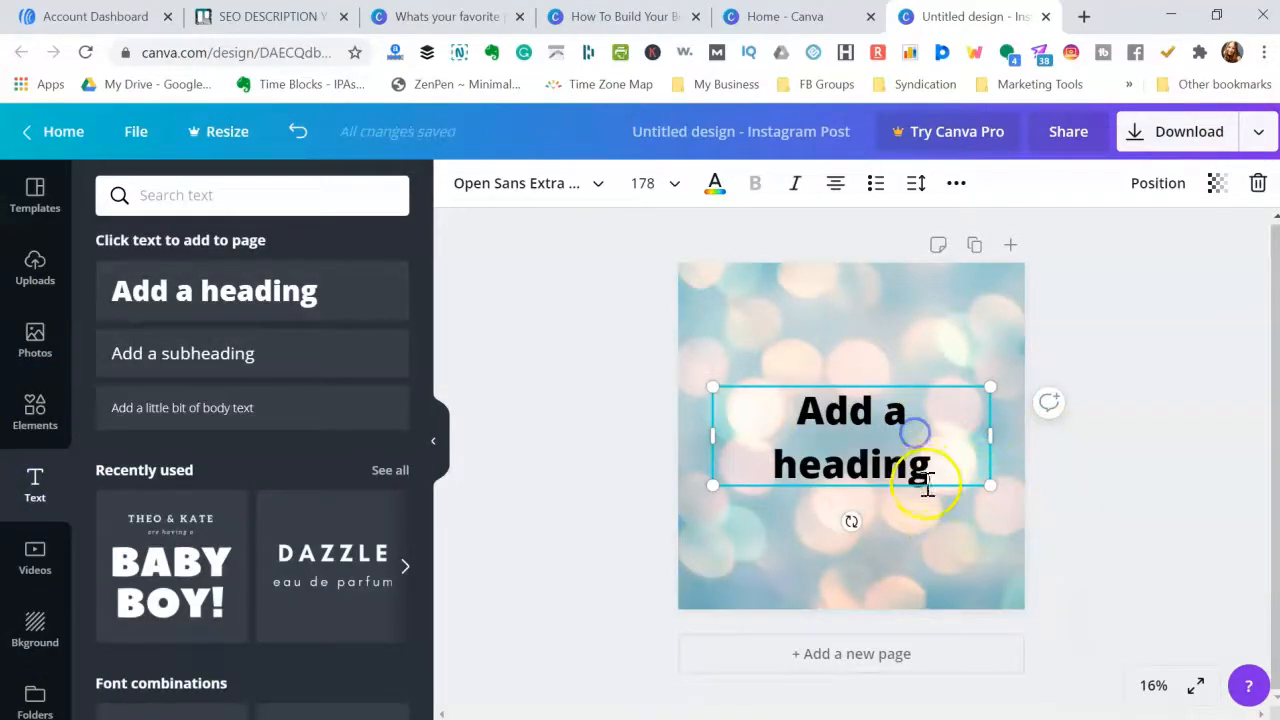
left_click_drag(912, 377, 922, 398)
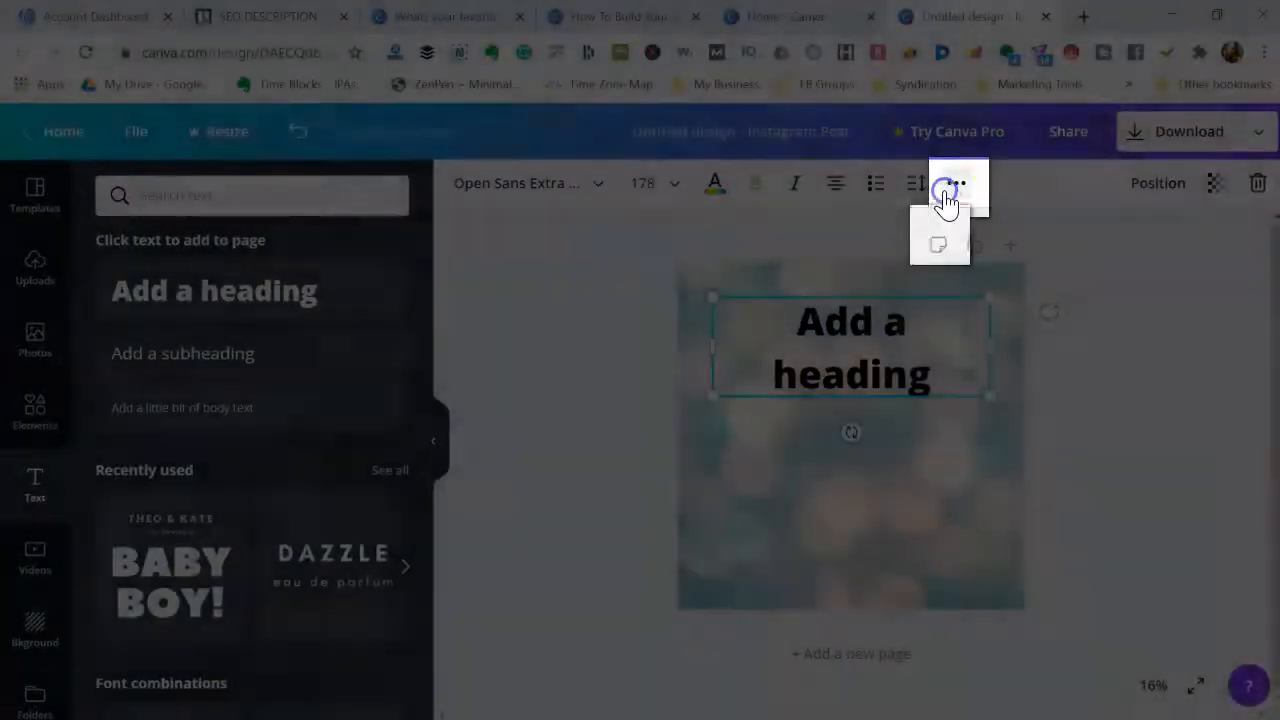
Duplicate the heading into the lower part of the post and colour the copy white
left_click(945, 190)
left_click(936, 230)
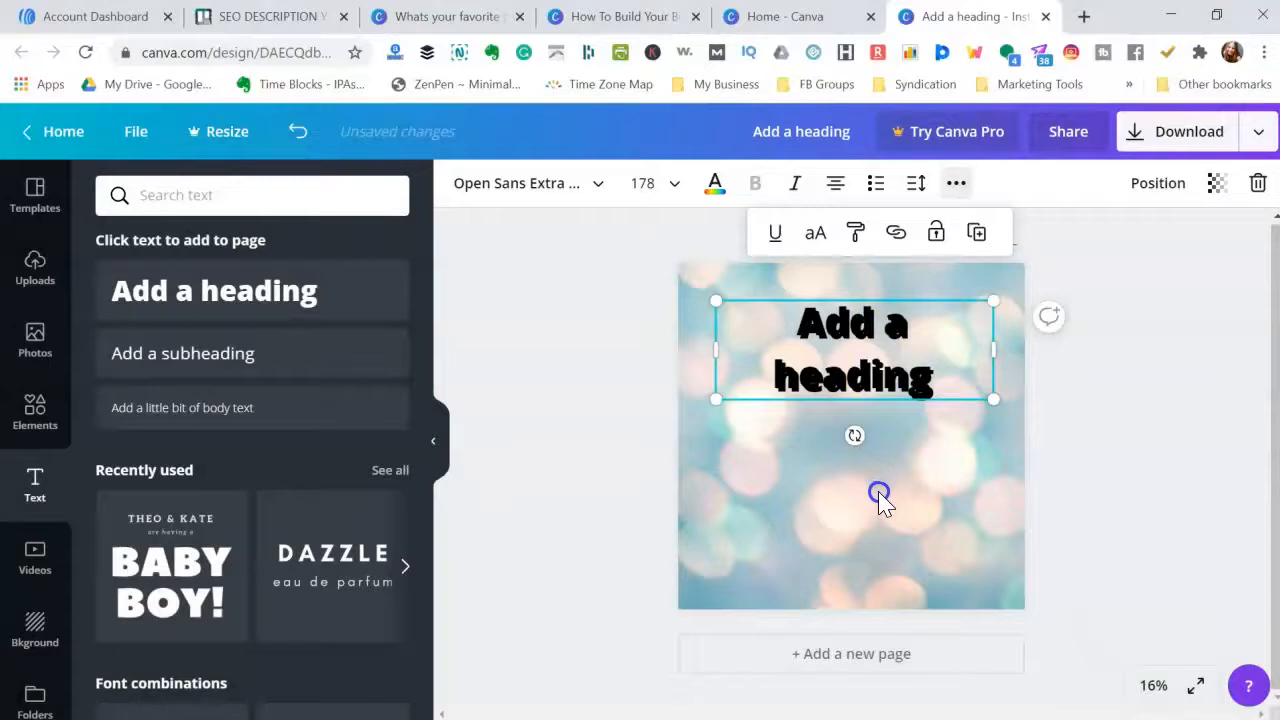
left_click_drag(887, 505, 894, 491)
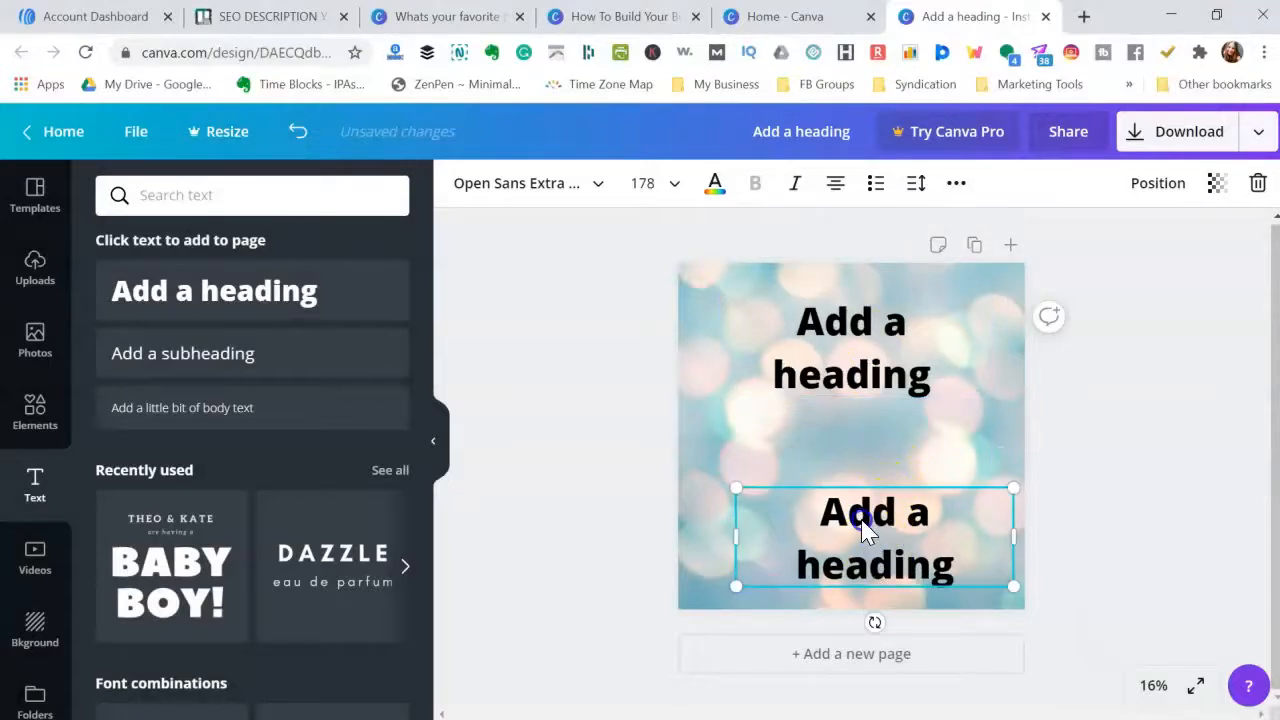
left_click(516, 420)
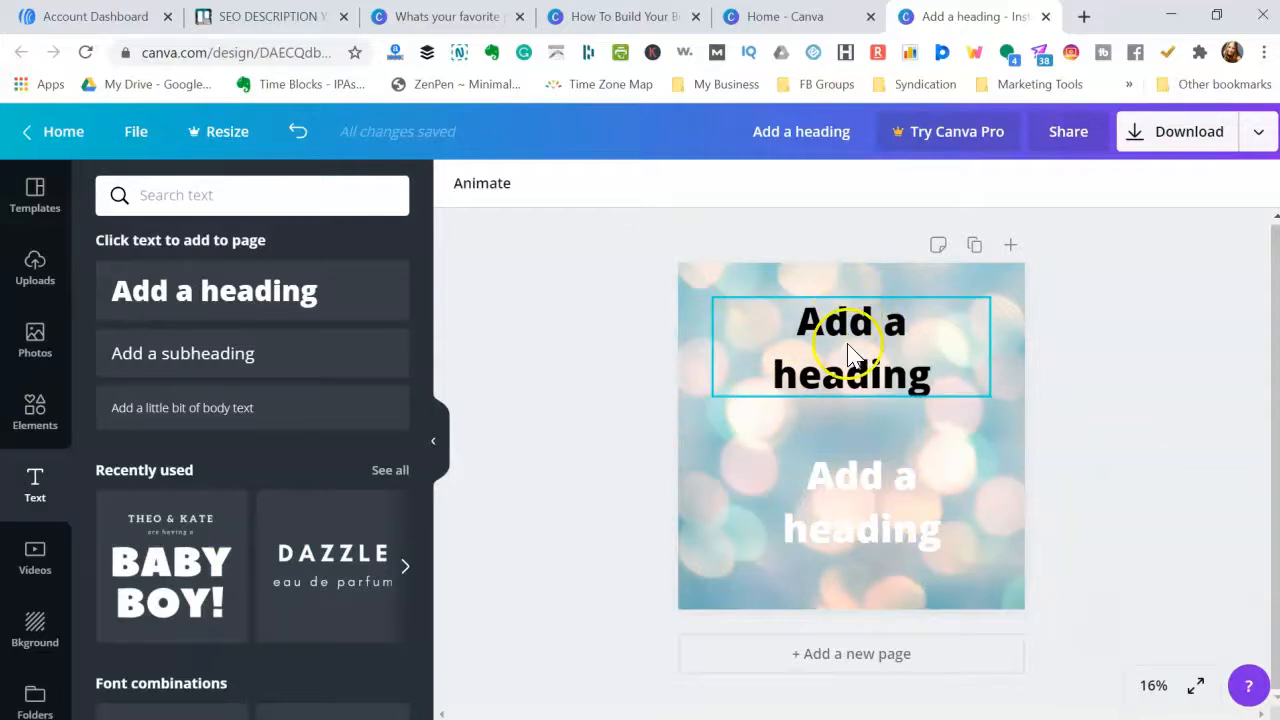
Replace the post's background with the multicoloured abstract paint texture
left_click(27, 633)
scroll(229, 571, "down", 6)
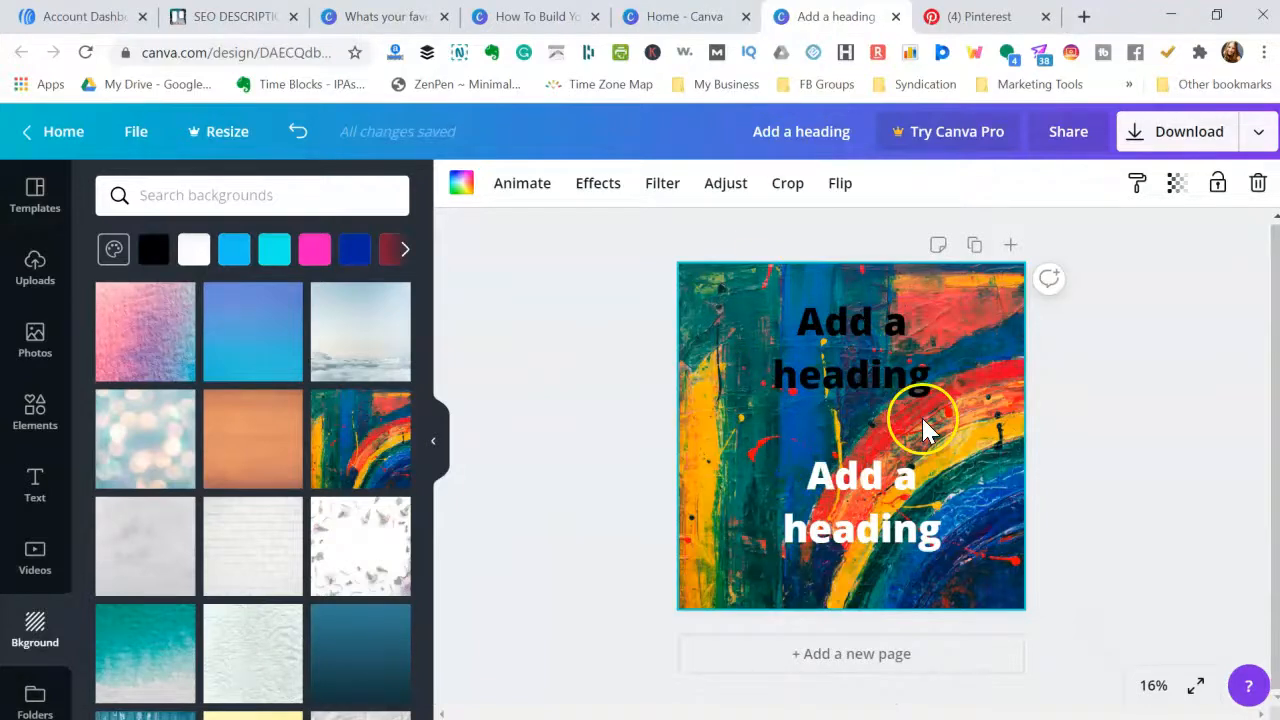
Switch to the open Pinterest search for "canva font combinations" and browse the font pairing pins
left_click(966, 16)
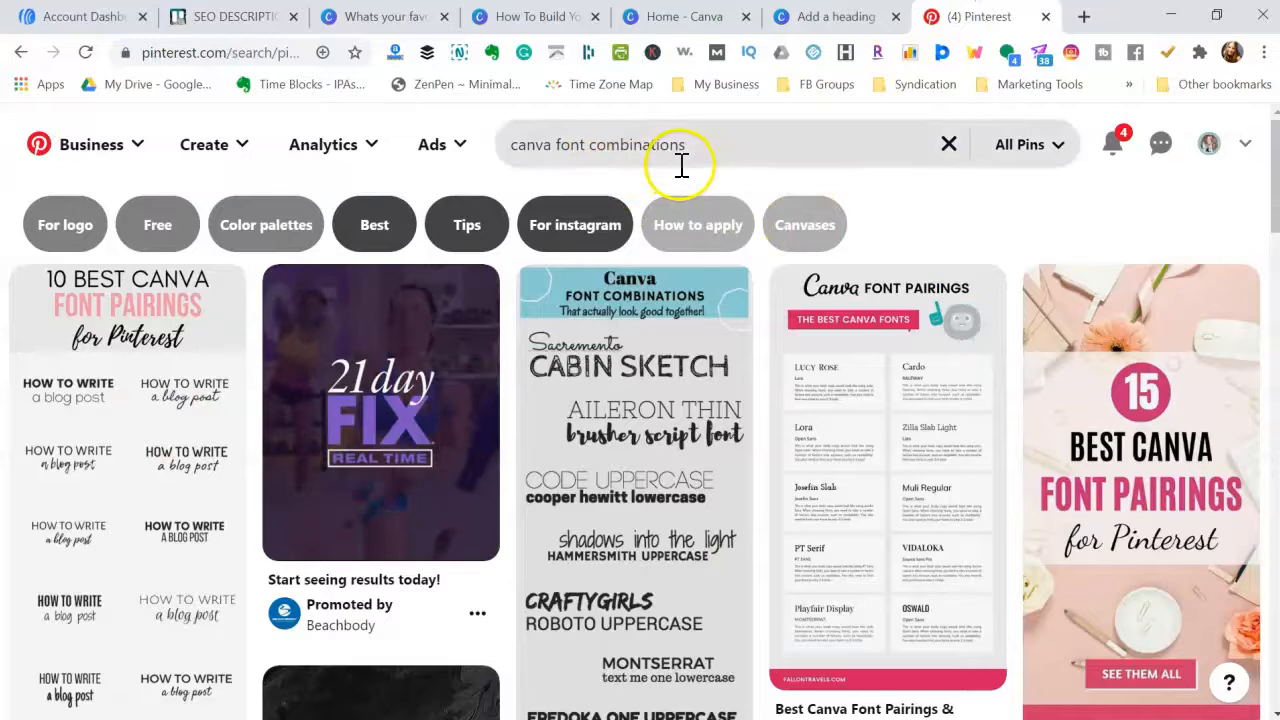
scroll(586, 300, "down", 1)
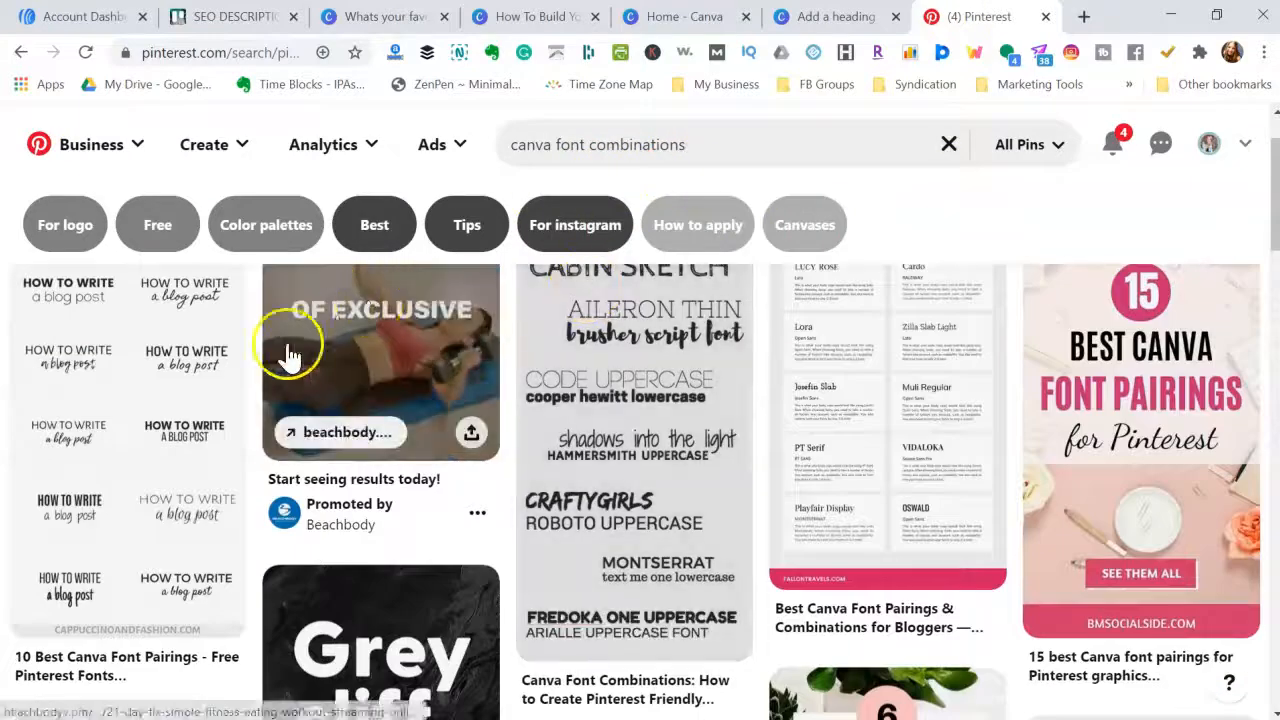
scroll(614, 406, "down", 5)
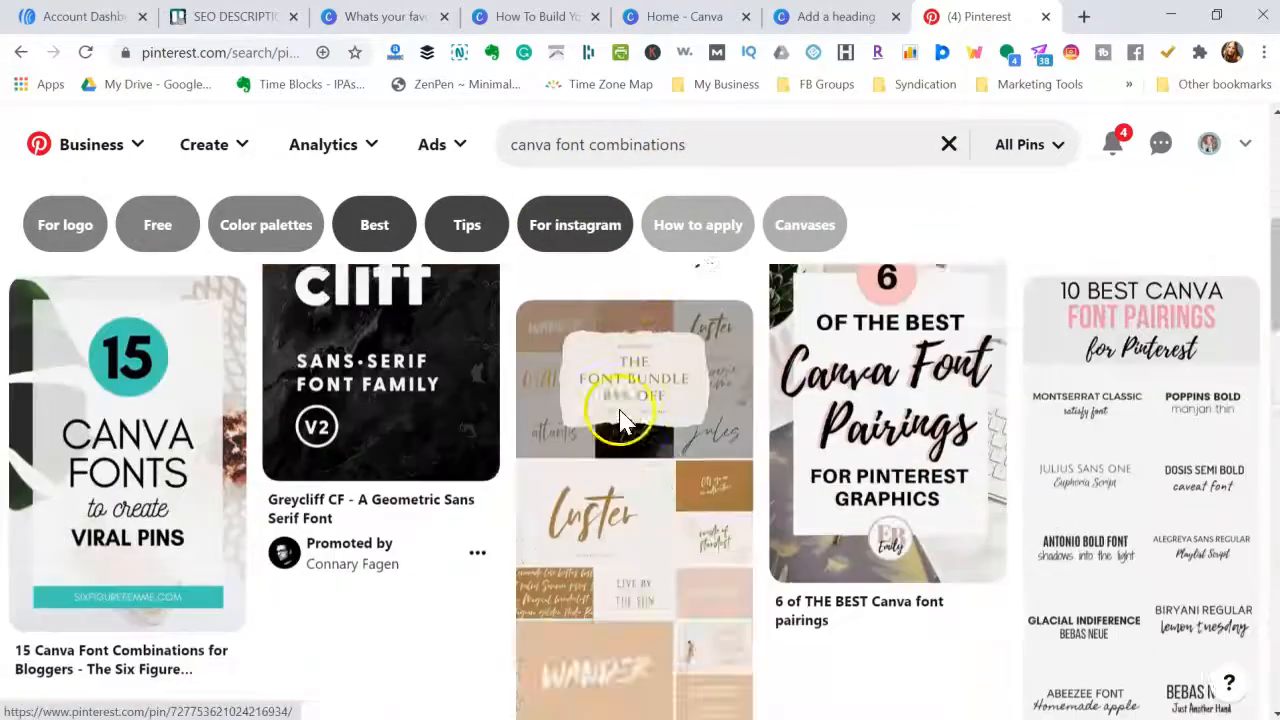
scroll(620, 420, "down", 2)
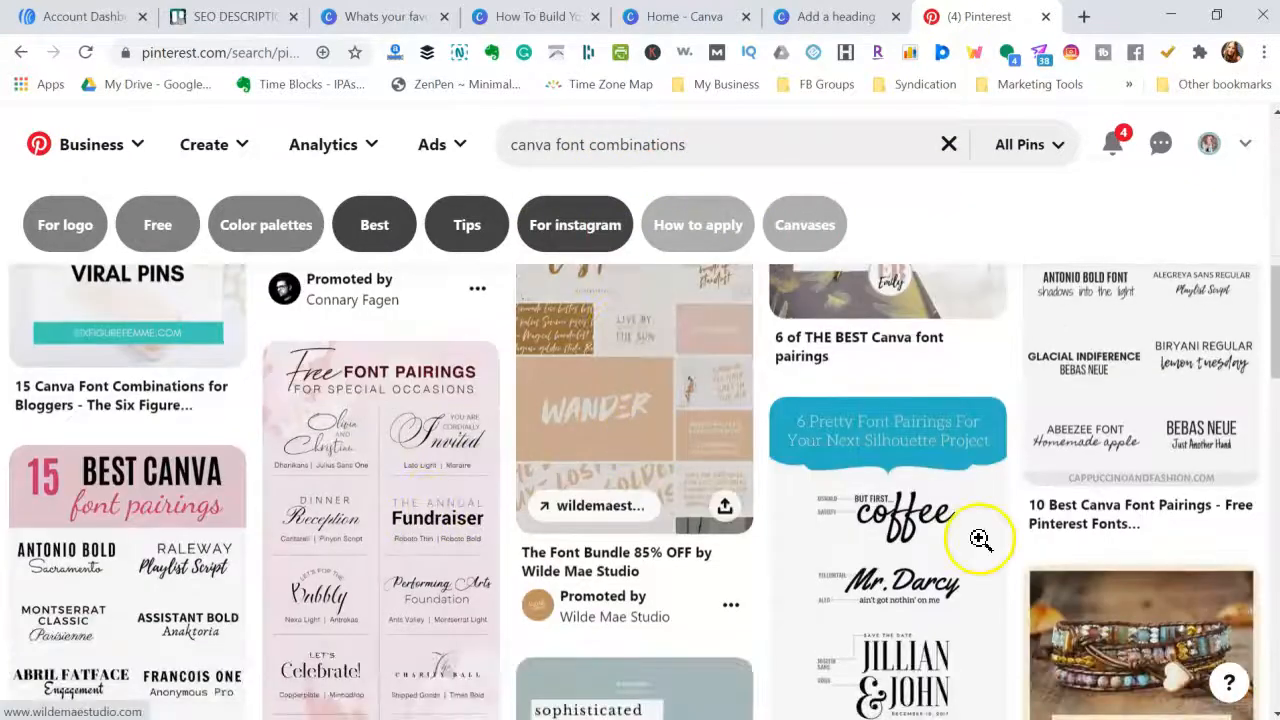
scroll(918, 540, "up", 7)
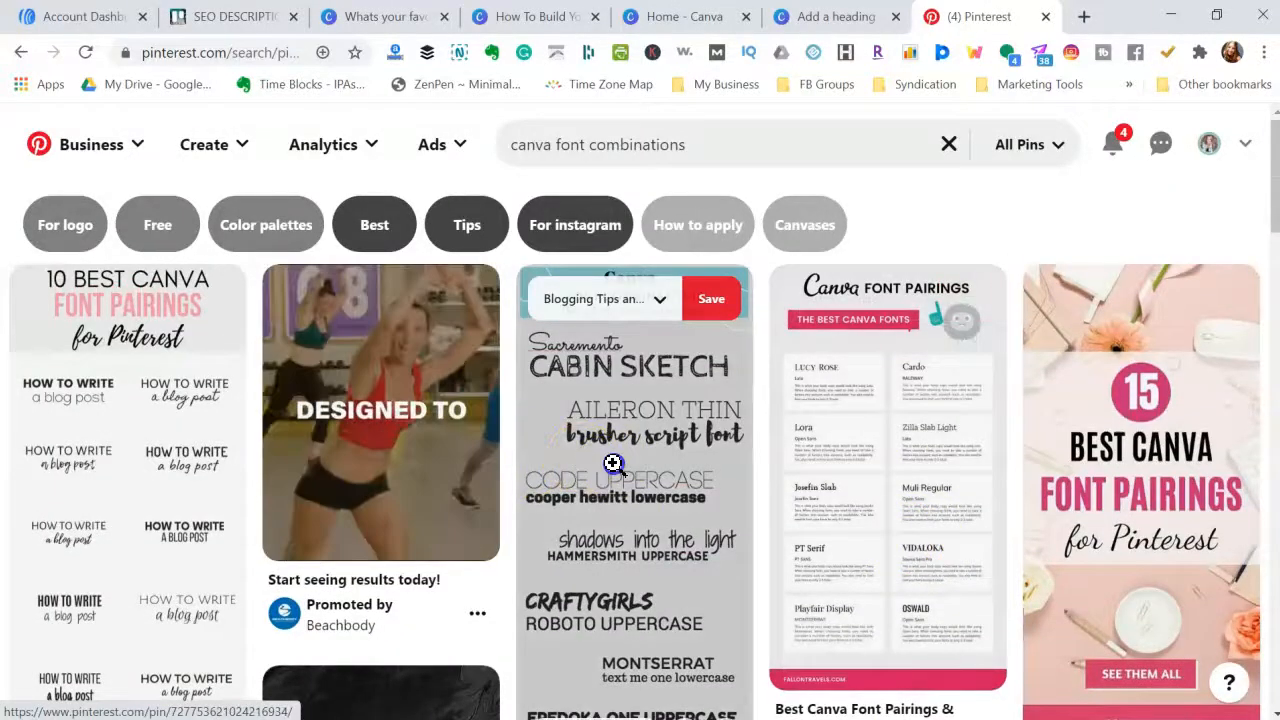
Open the Canva Font Combinations pin that begins with Sacramento and Cabin Sketch, and examine its font pairings
left_click(613, 463)
scroll(340, 440, "down", 3)
scroll(457, 497, "down", 1)
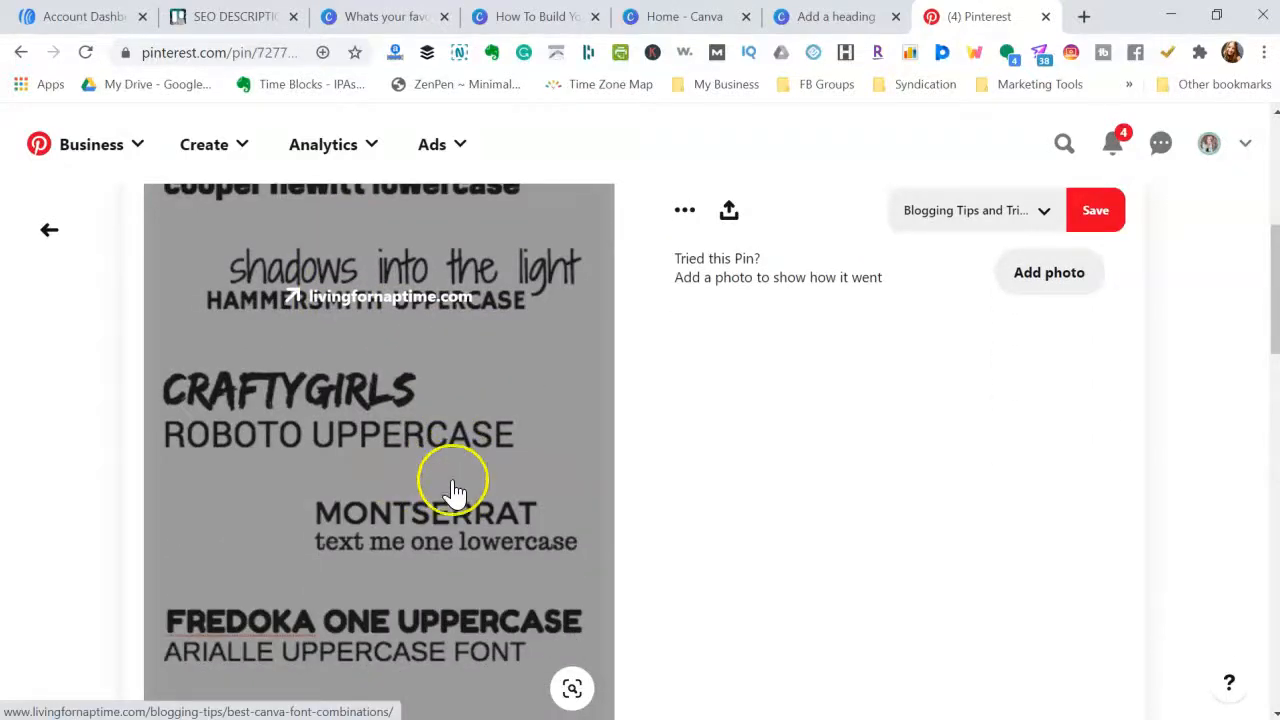
scroll(455, 492, "down", 2)
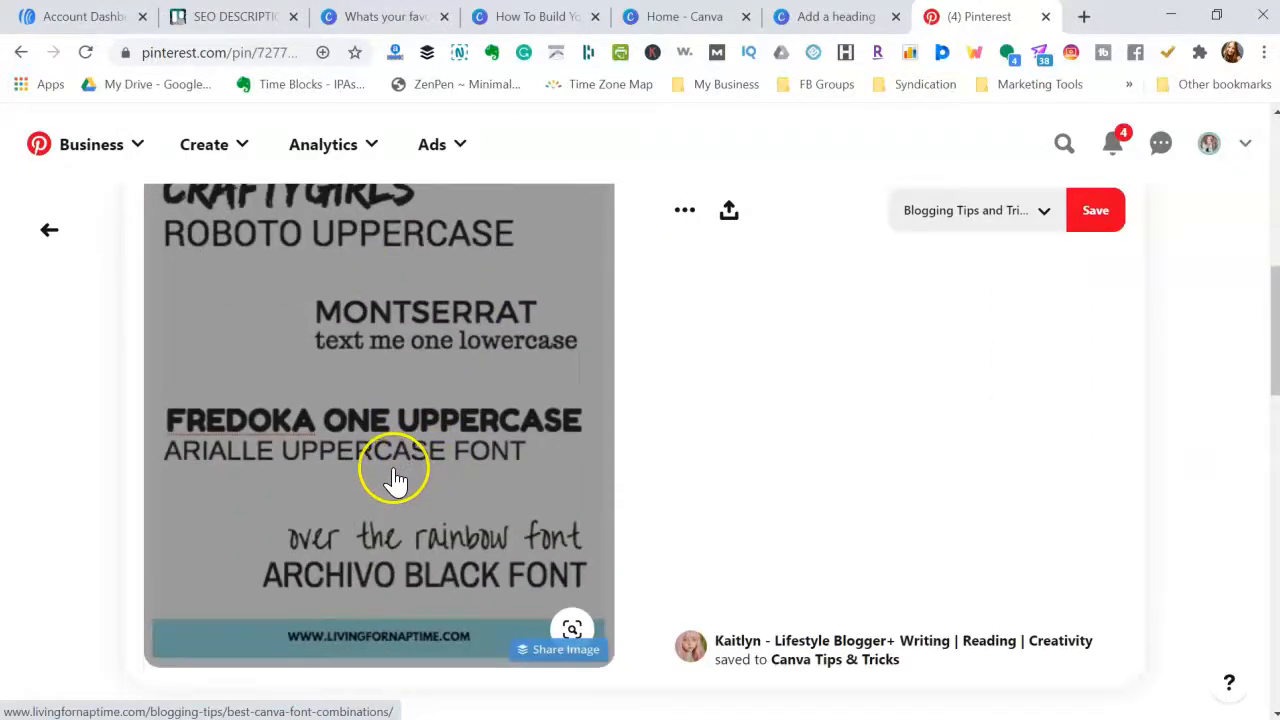
scroll(395, 480, "up", 6)
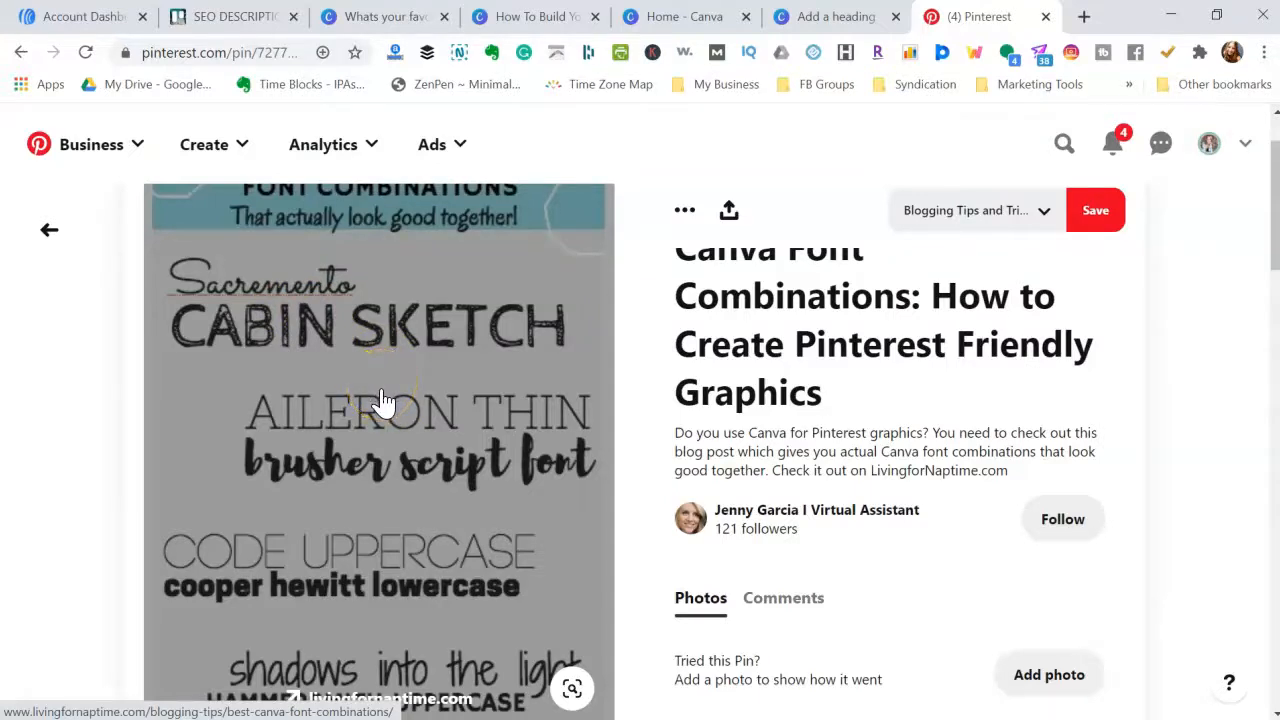
scroll(429, 462, "down", 3)
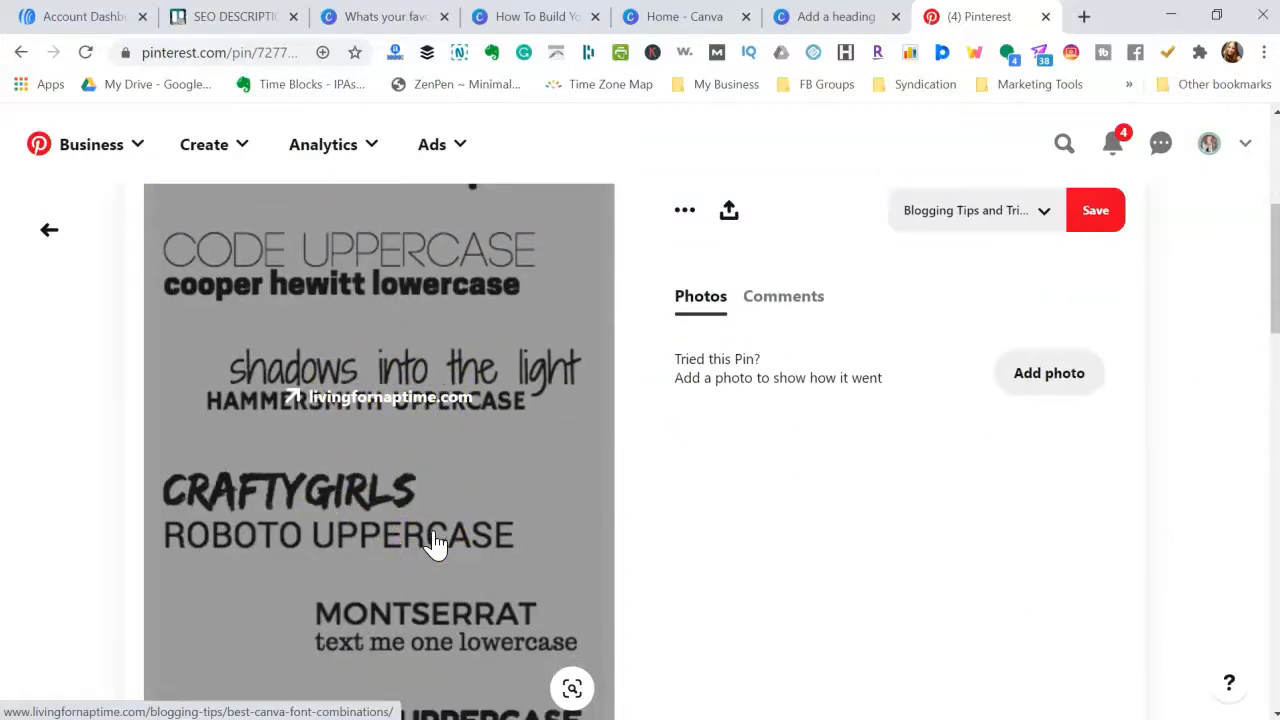
Finish viewing the font pairings pin, return to the Canva post, search the fonts for "sac" and set the white heading to ABeeZee
scroll(430, 540, "down", 3)
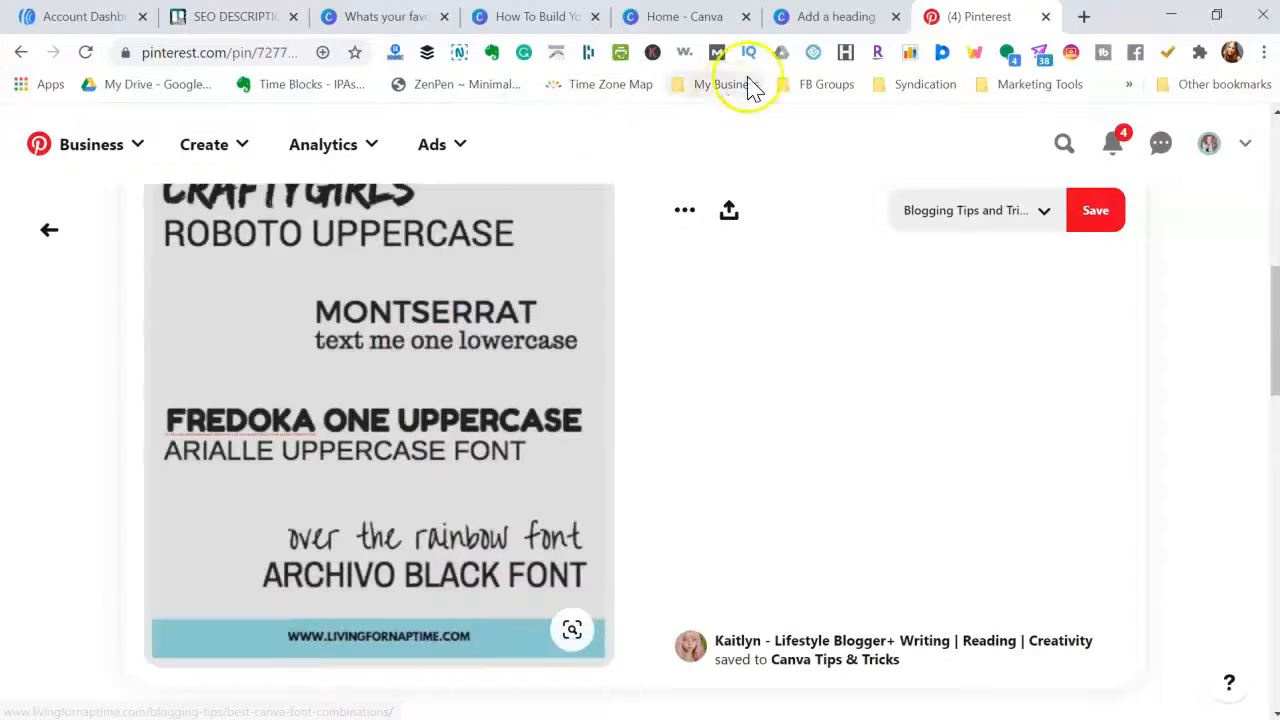
left_click(845, 17)
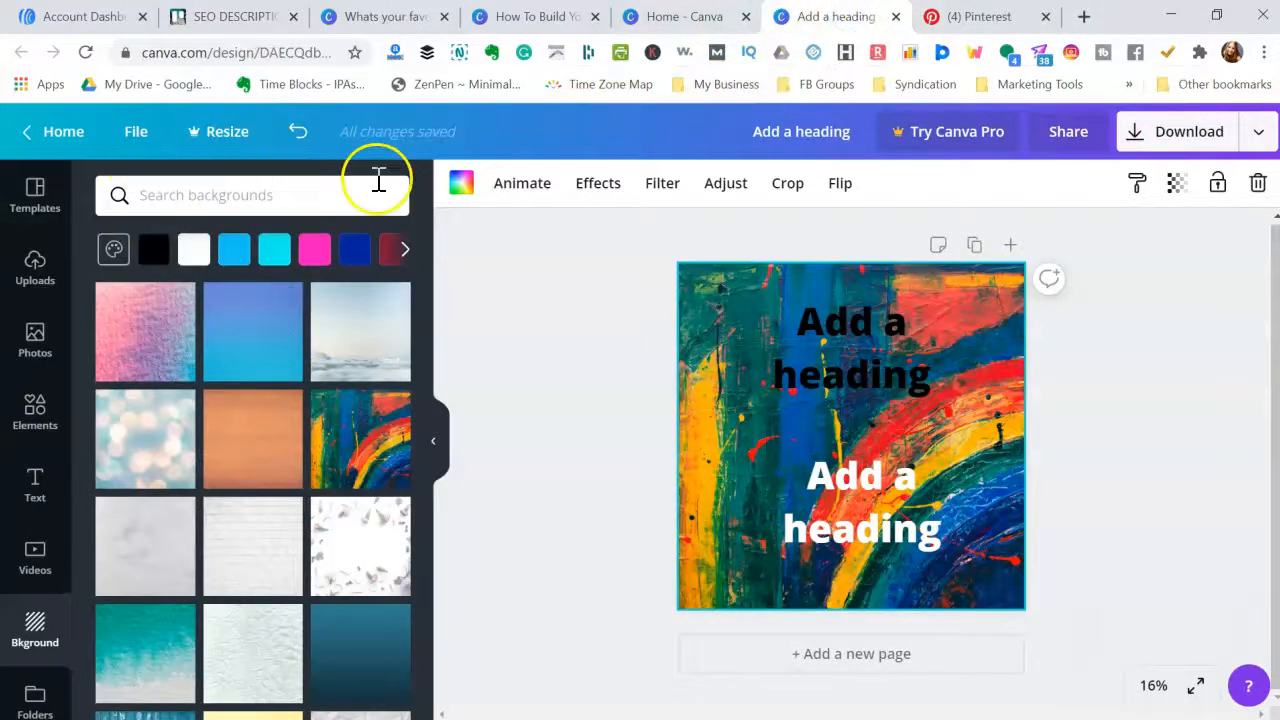
left_click(835, 374)
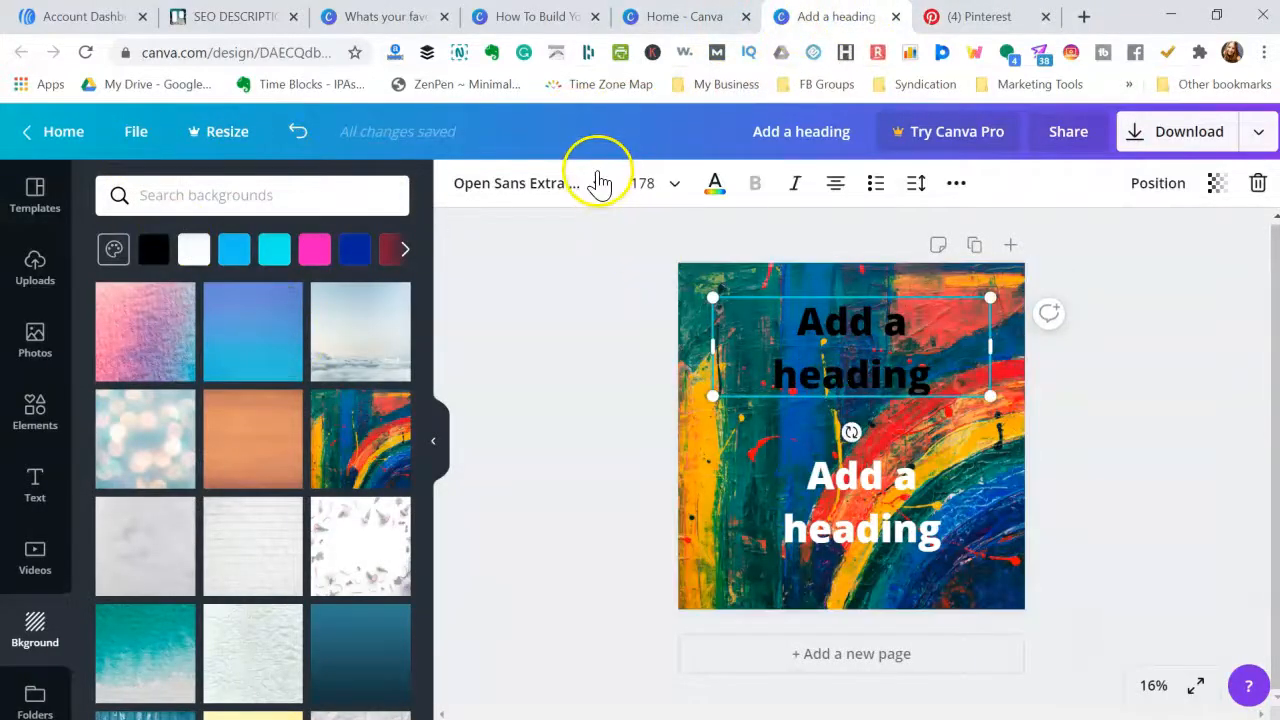
left_click(597, 185)
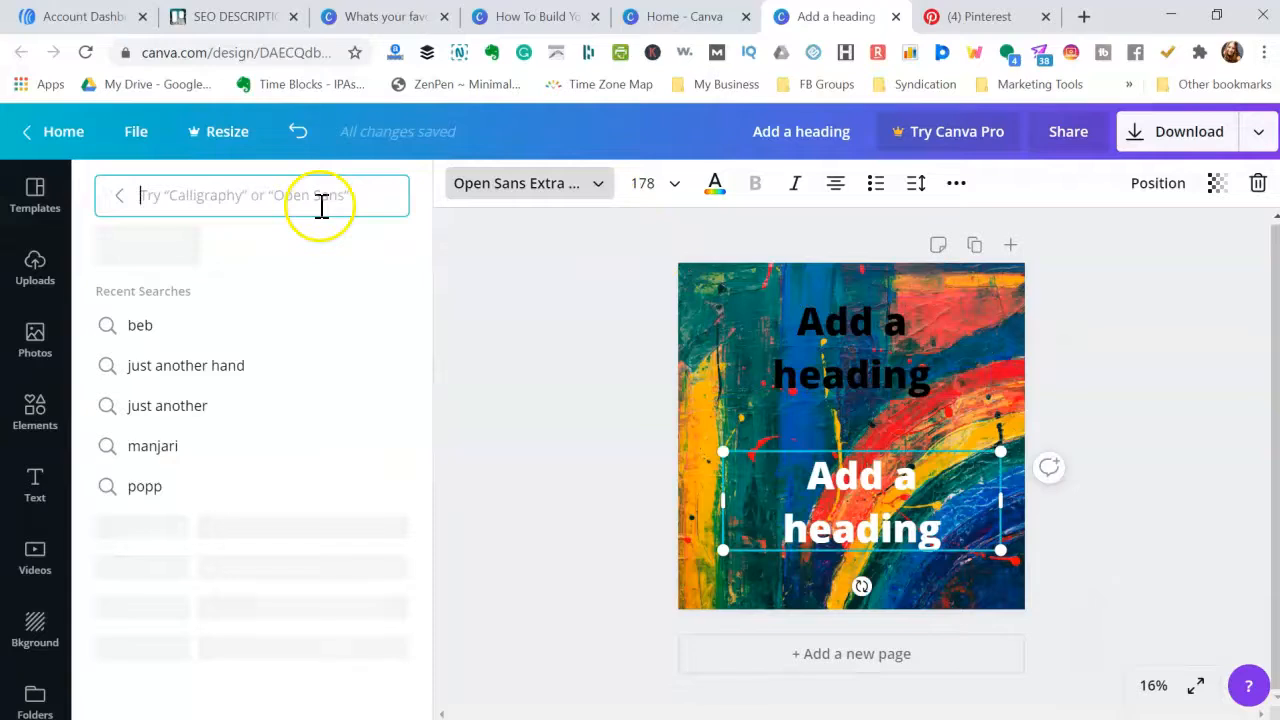
type("sac")
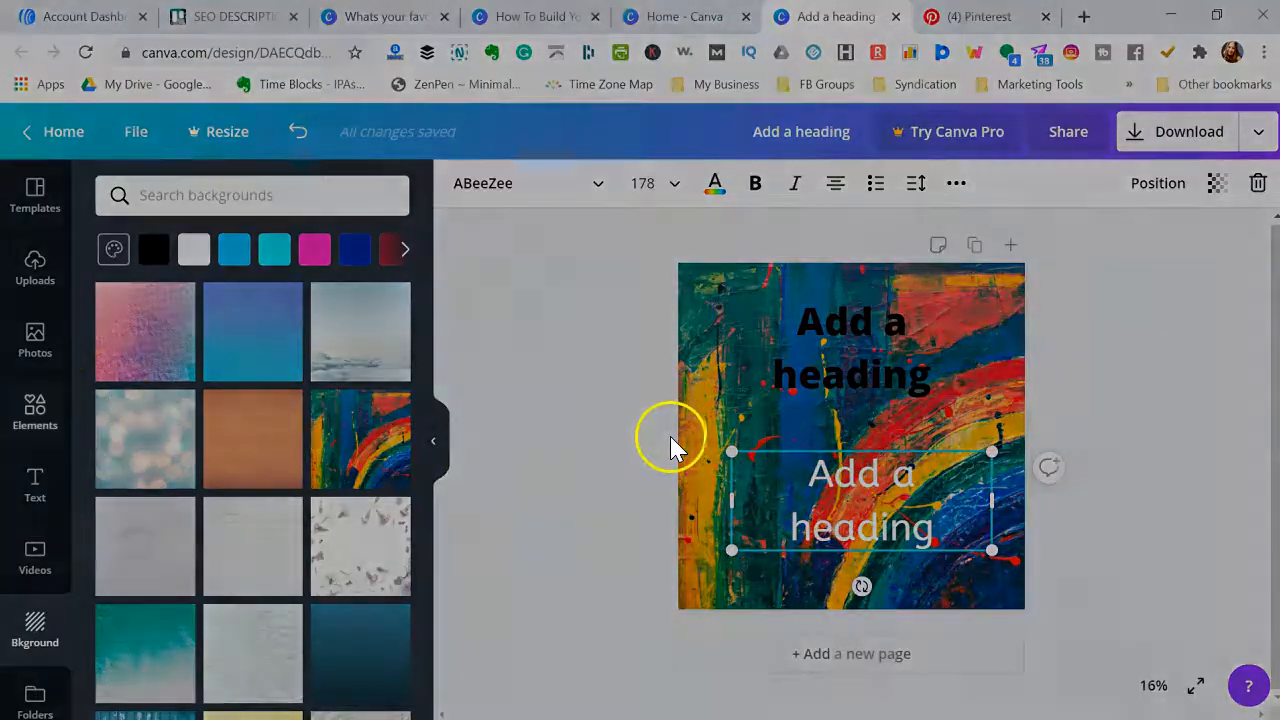
Search the elements for "square" and add a solid dark blue square to page 2
left_click(705, 452)
left_click(27, 425)
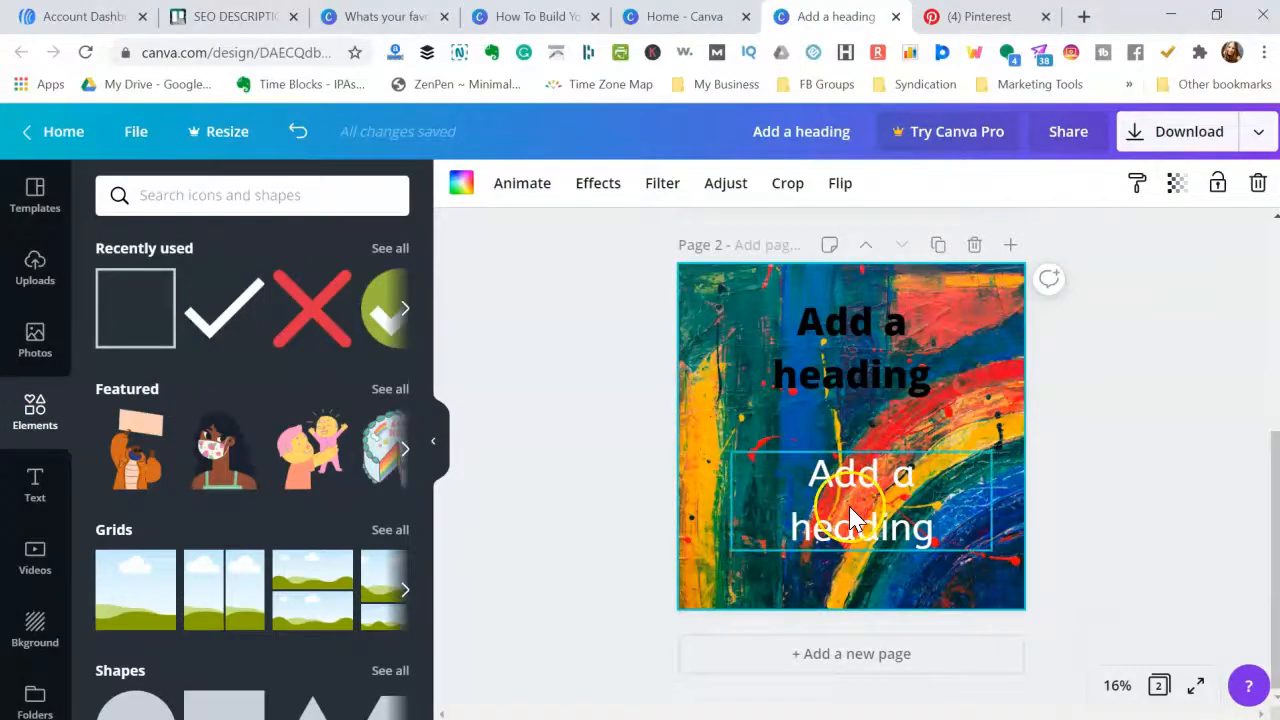
left_click(200, 203)
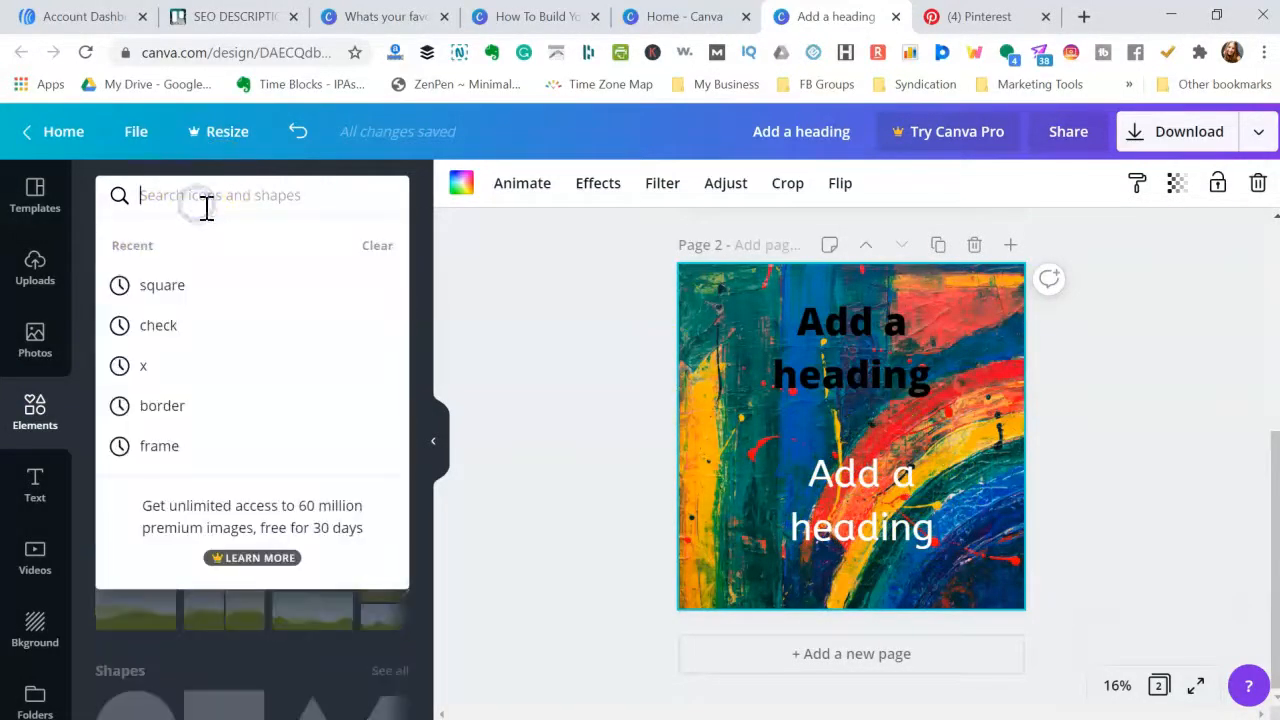
type("square")
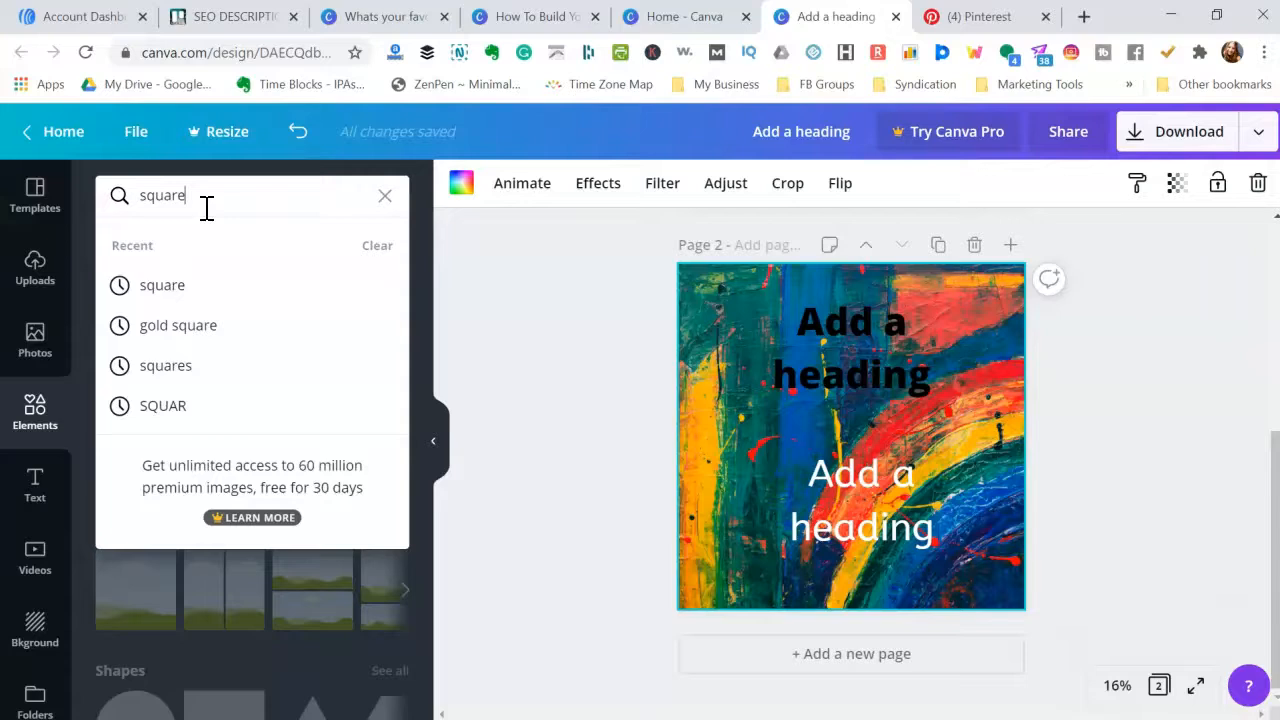
key("Return")
left_click(855, 415)
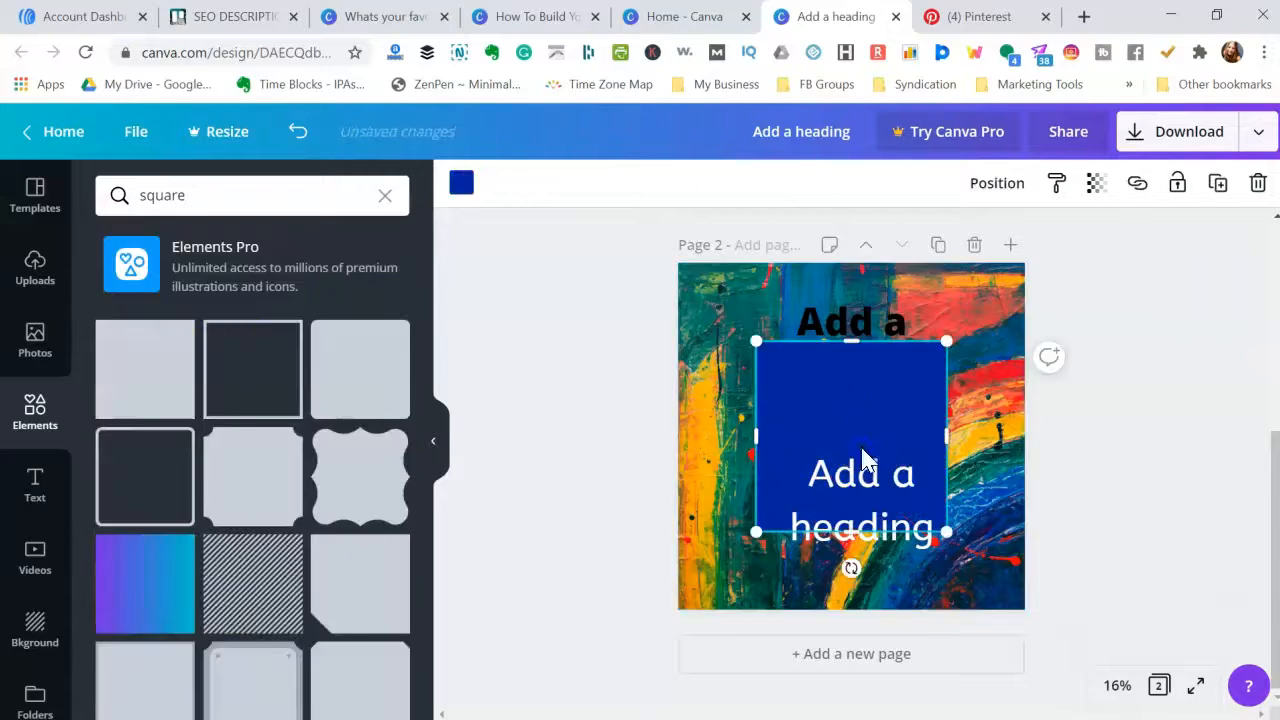
Move the blue square behind the white heading and shorten it to a rectangle that just frames the text
left_click_drag(865, 460, 875, 525)
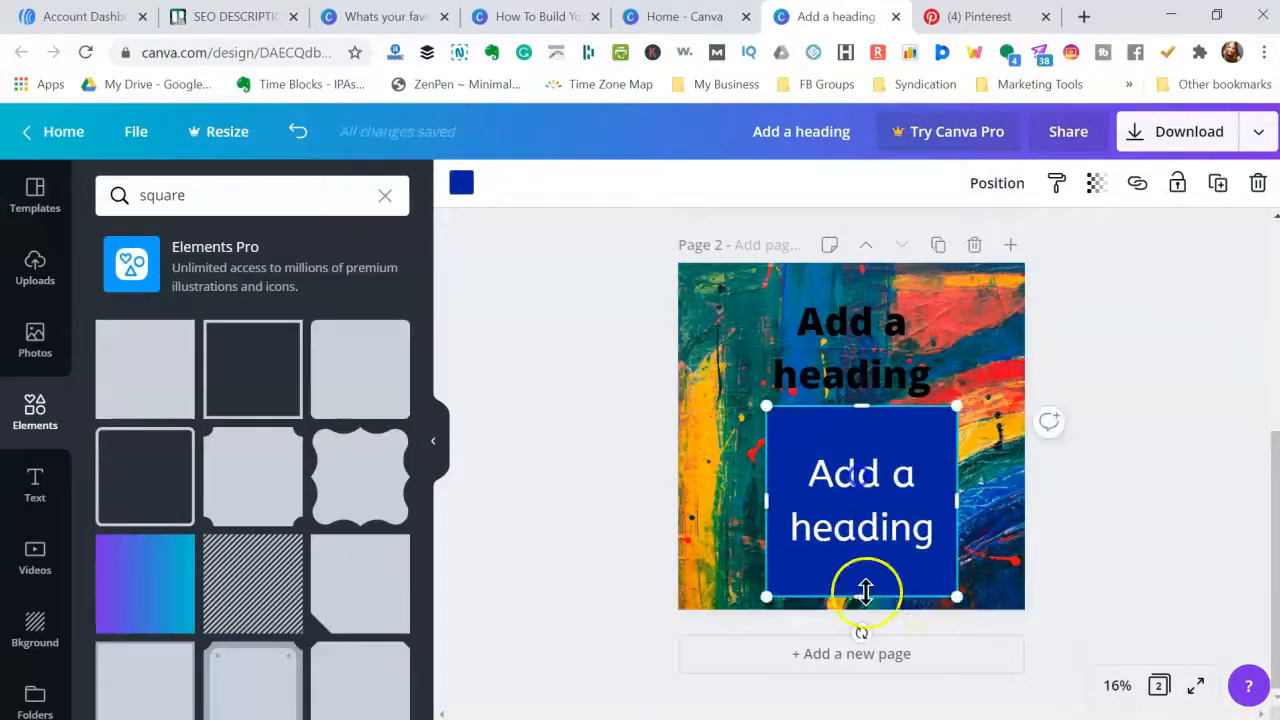
left_click_drag(862, 597, 861, 567)
left_click_drag(866, 437, 863, 434)
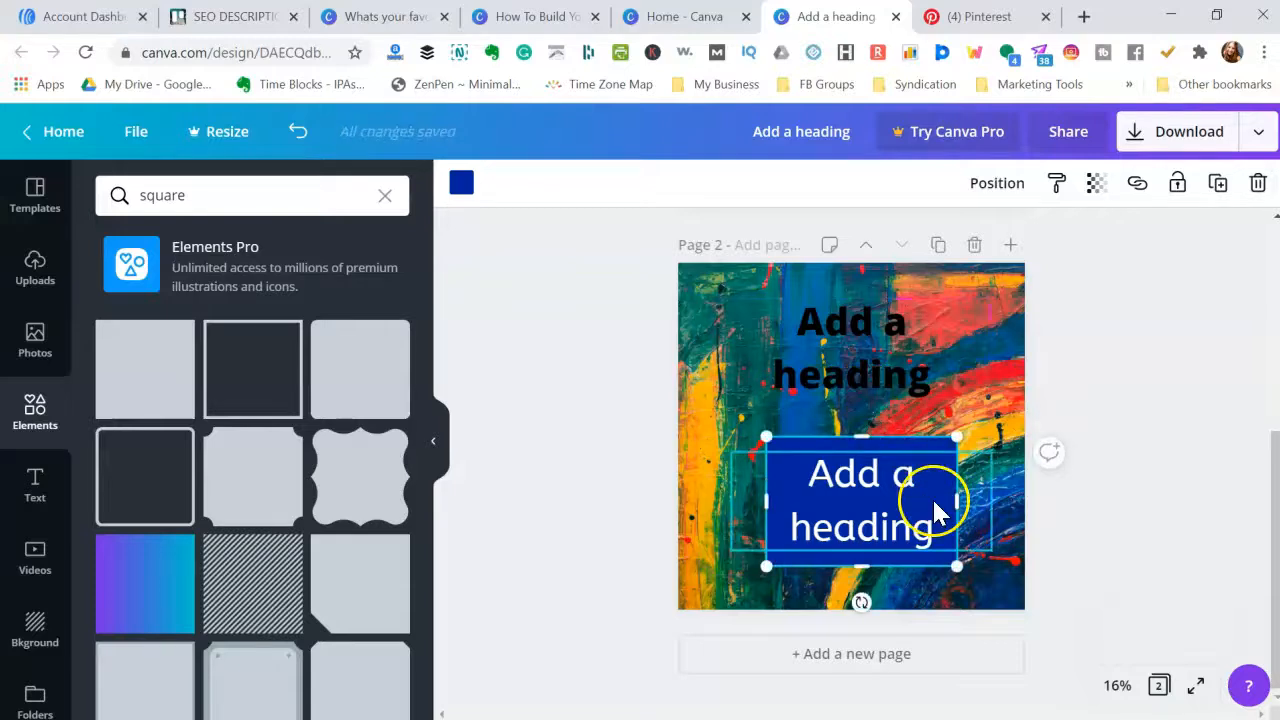
Recolour the rectangle behind the white heading with a custom, slightly duller dark blue
left_click(461, 185)
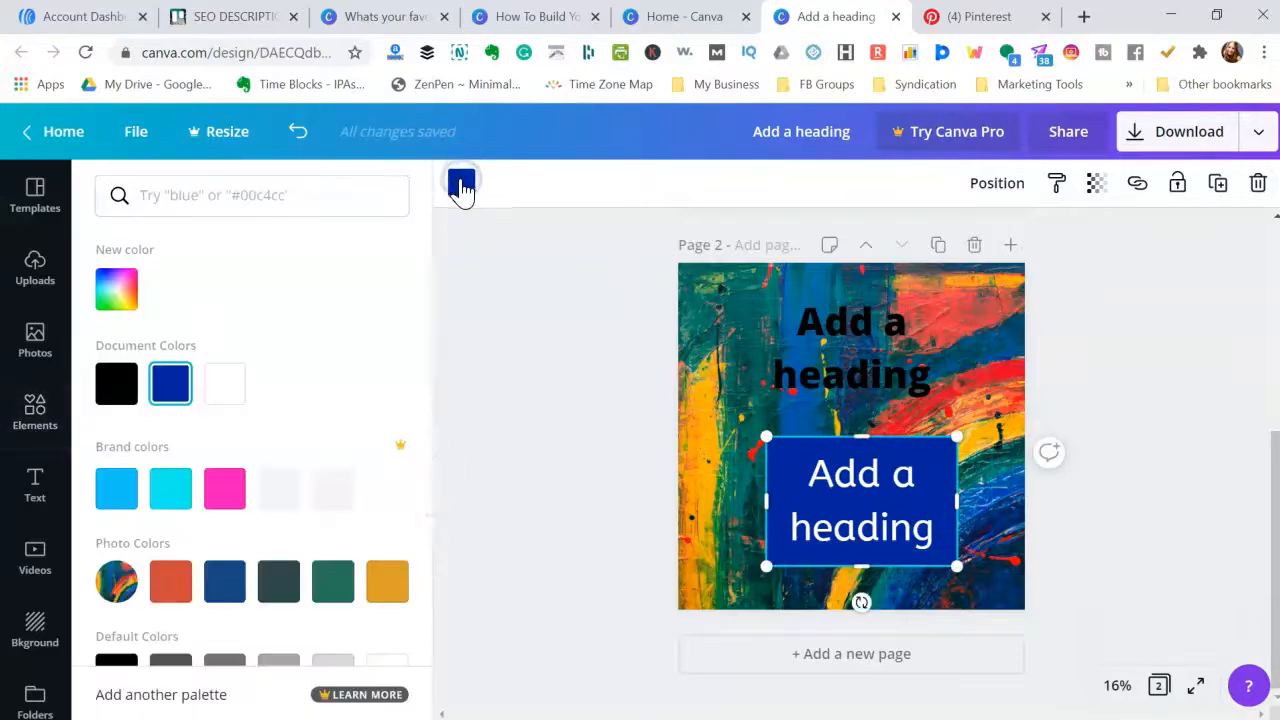
left_click(116, 289)
left_click(370, 379)
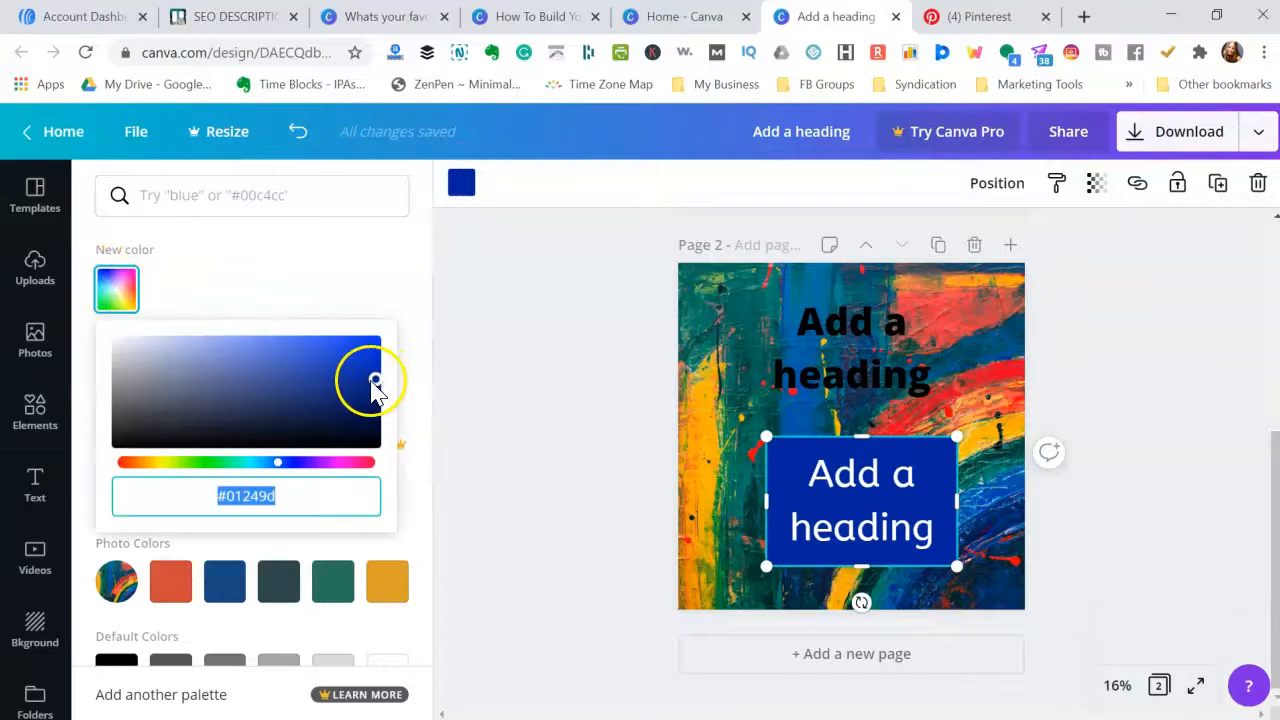
left_click_drag(374, 379, 344, 397)
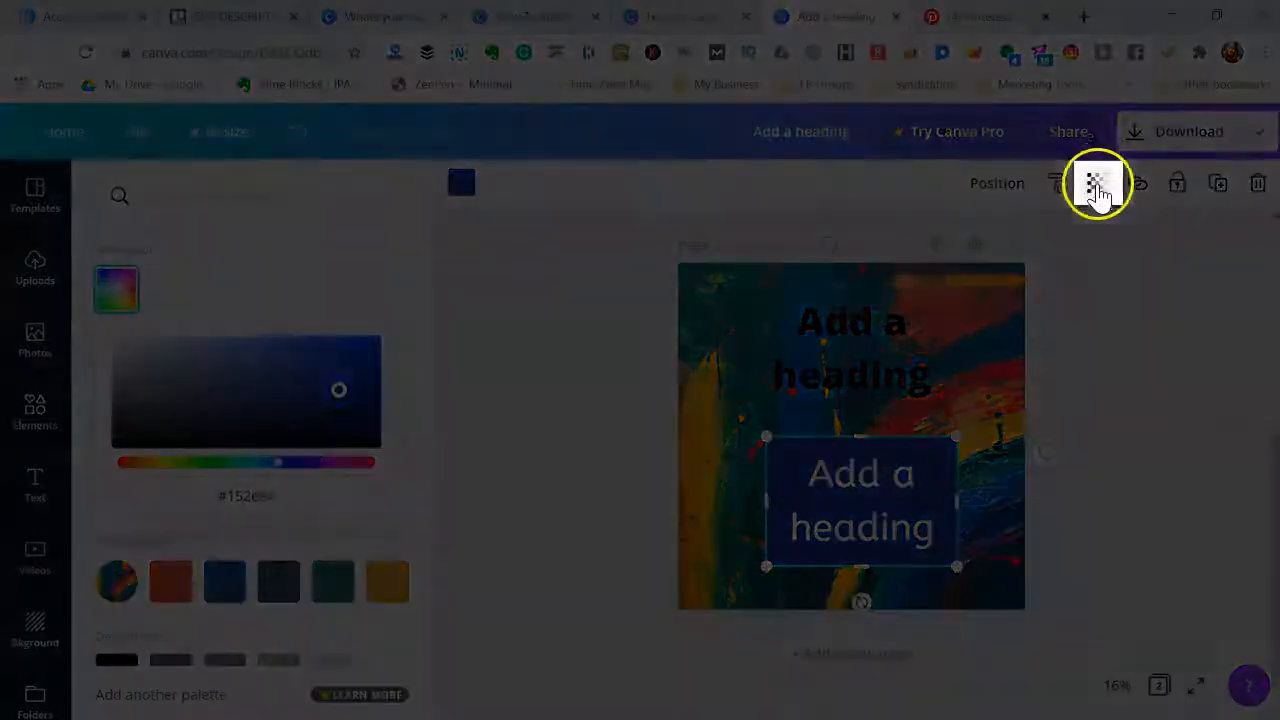
Set the dark blue rectangle's transparency to 81
left_click(1095, 182)
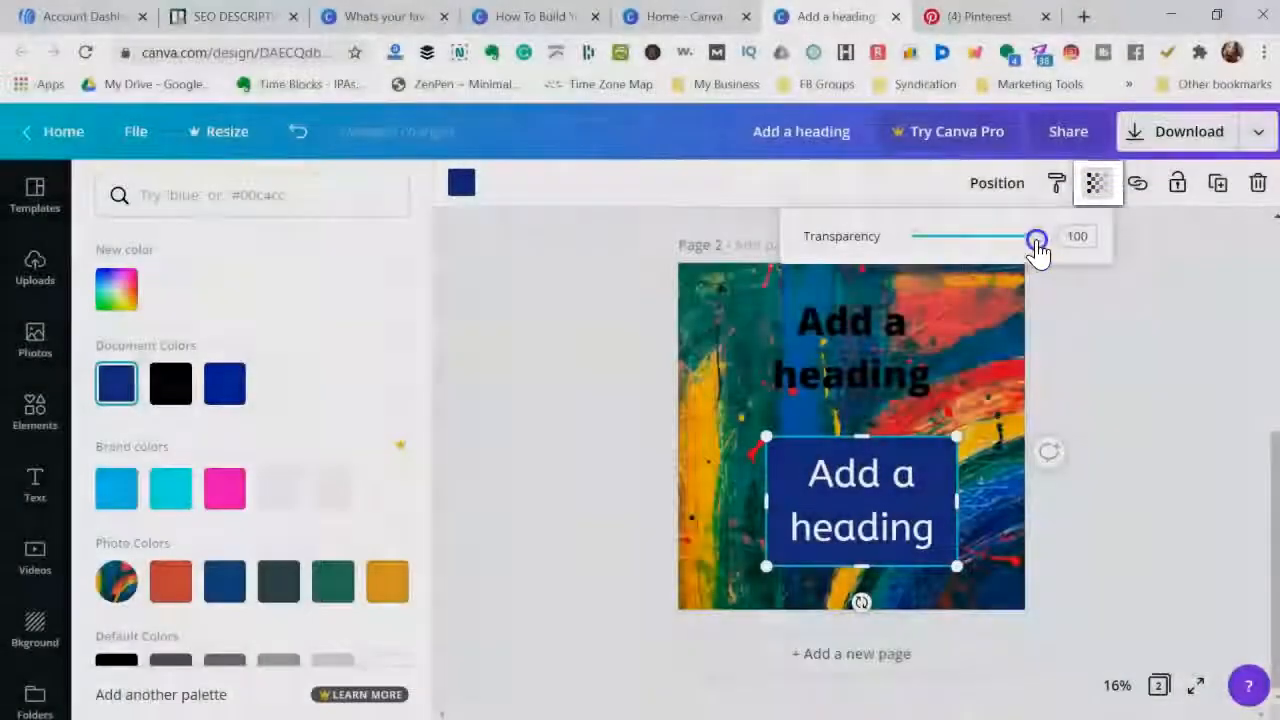
left_click_drag(1033, 242, 1017, 245)
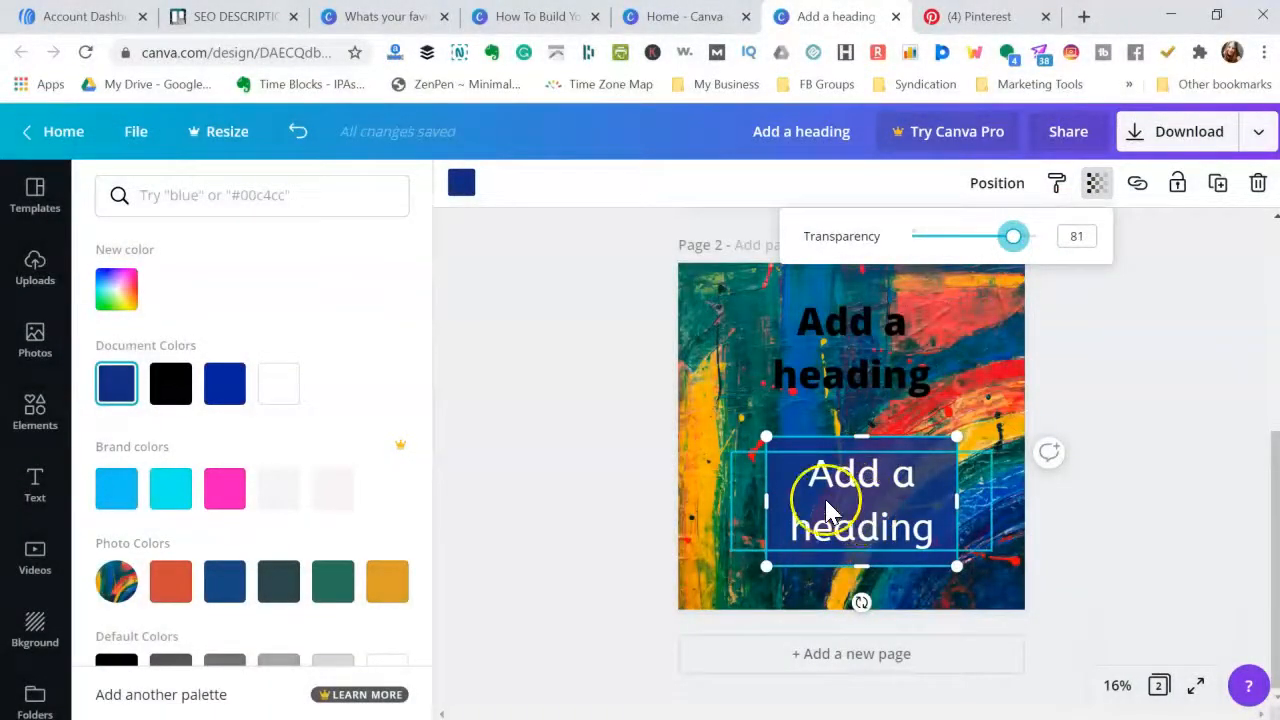
left_click(597, 410)
Duplicate the dark blue rectangle onto the black heading and send the copy backward behind the text
left_click(1217, 183)
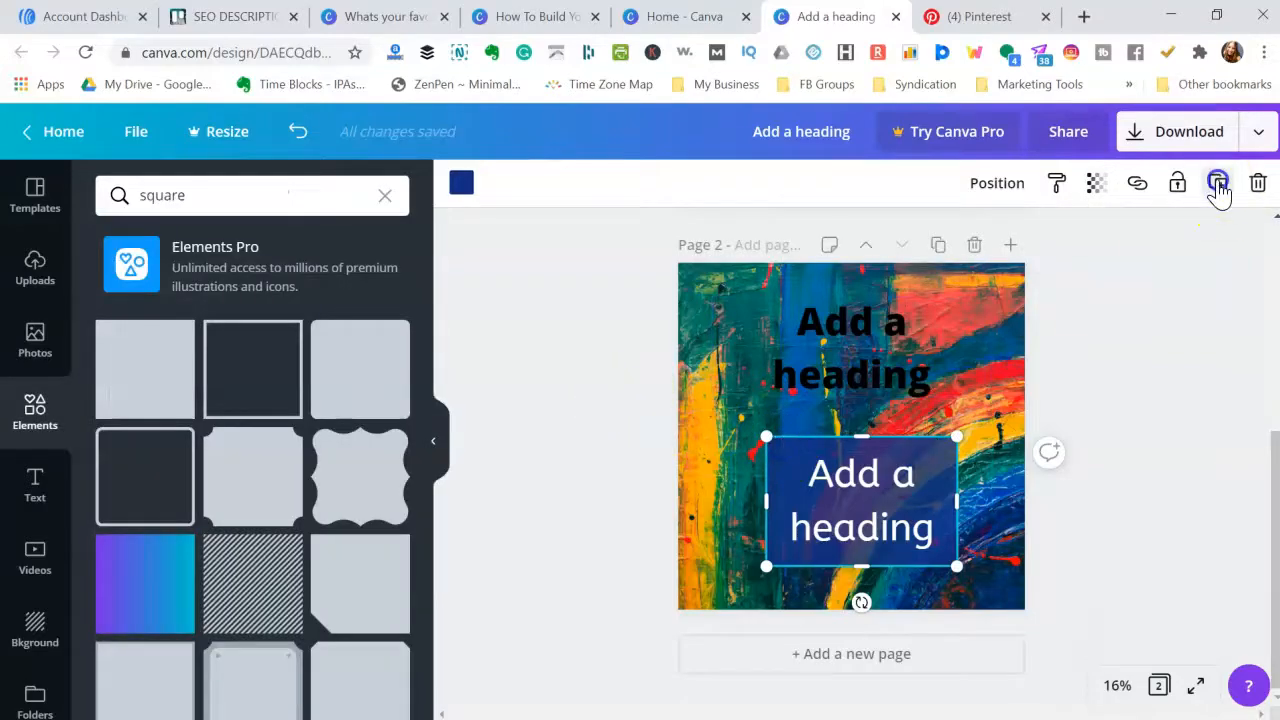
left_click_drag(884, 483, 884, 329)
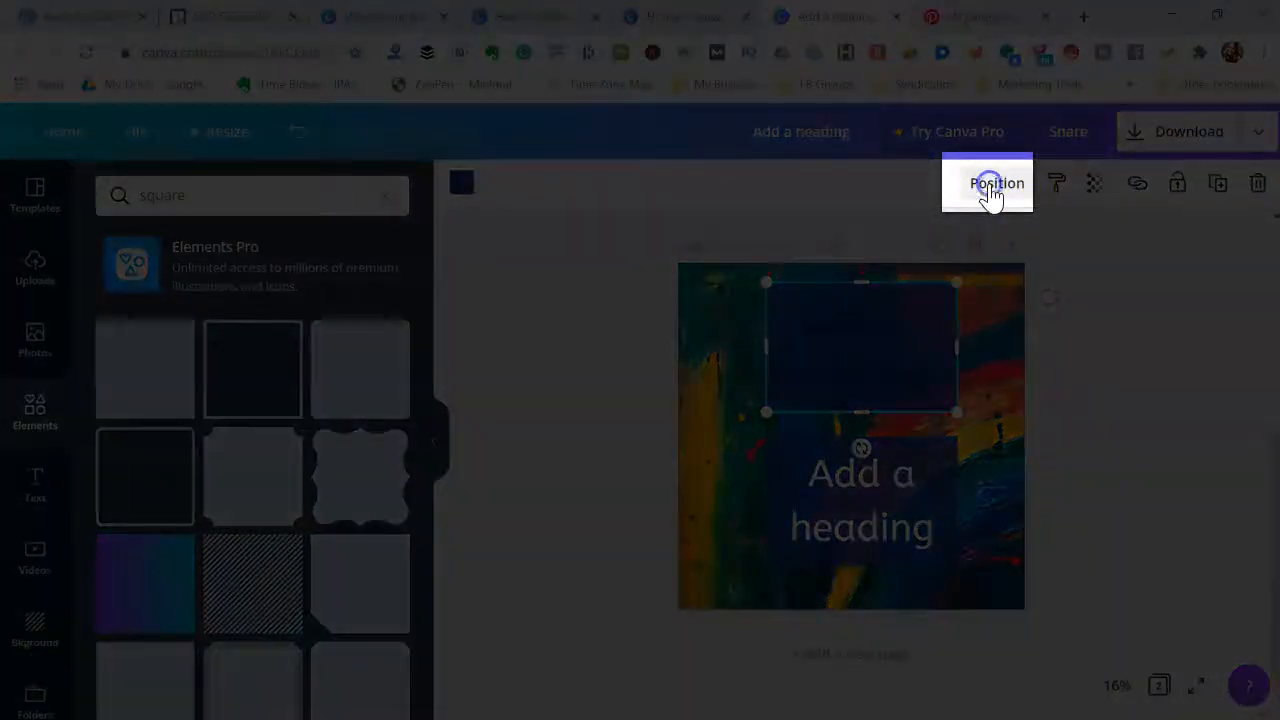
left_click(990, 190)
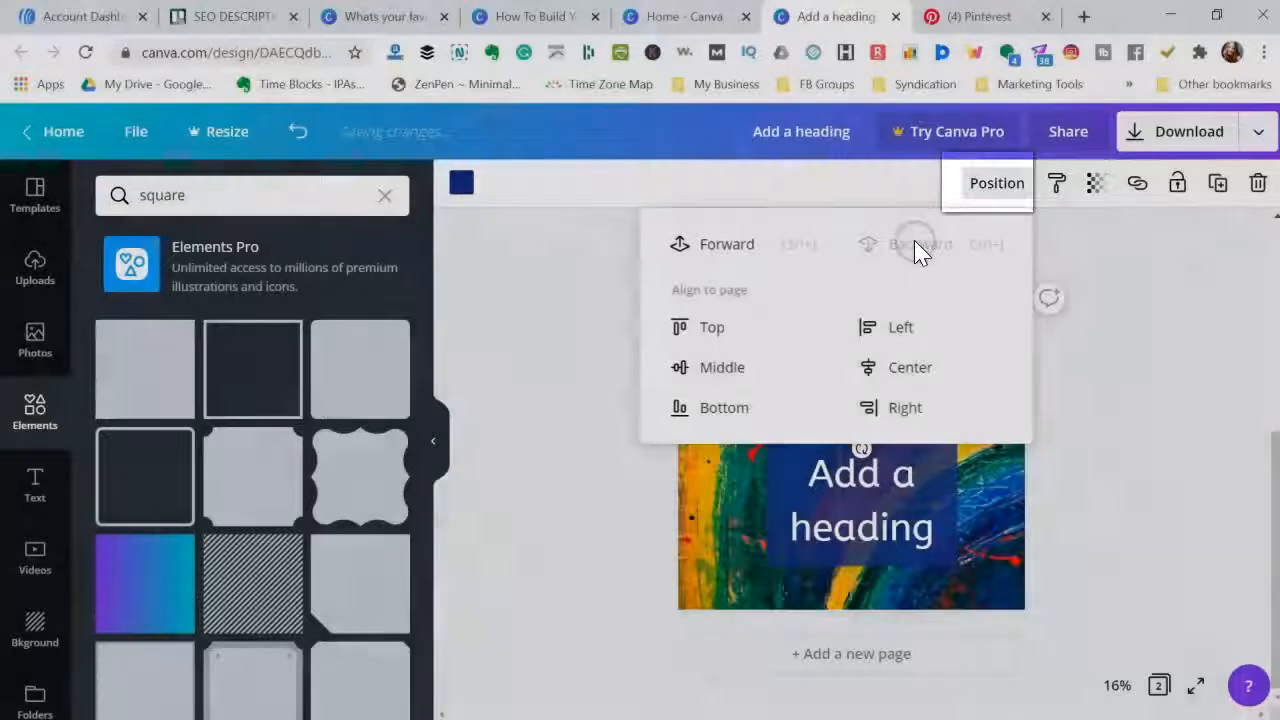
left_click(914, 246)
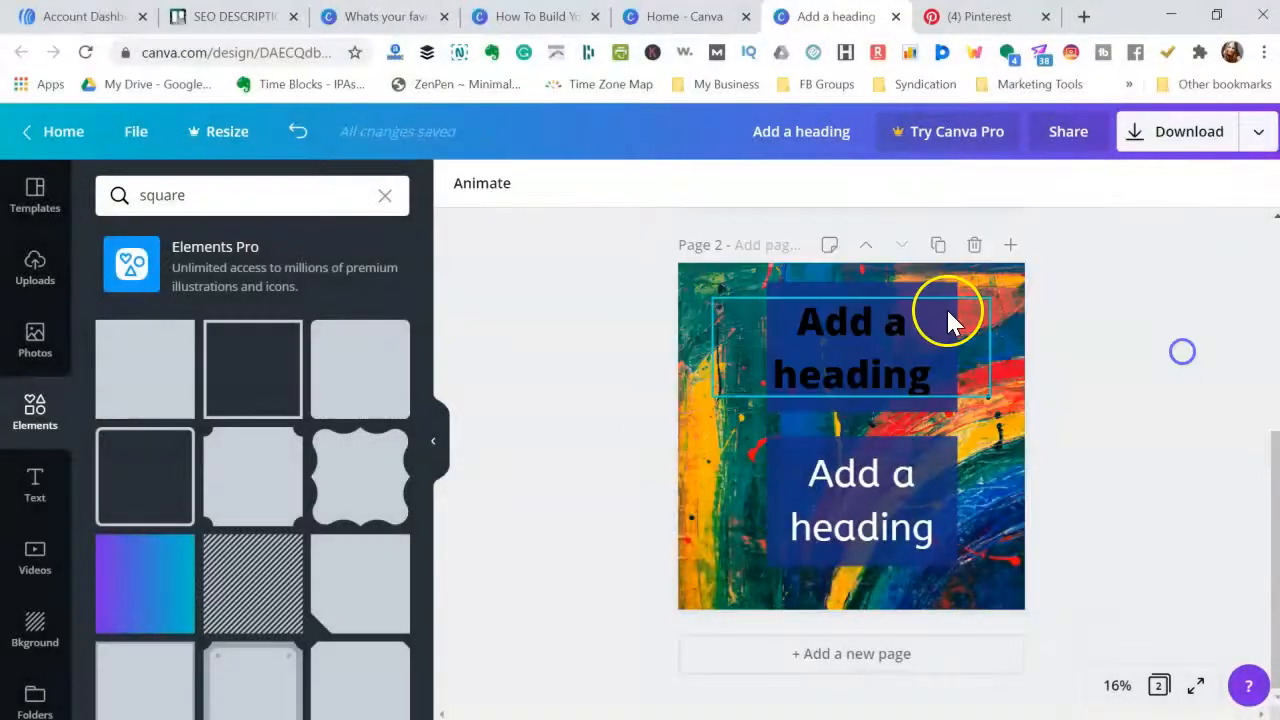
Recolour the rectangle behind the black heading to a custom pale aqua
left_click(858, 286)
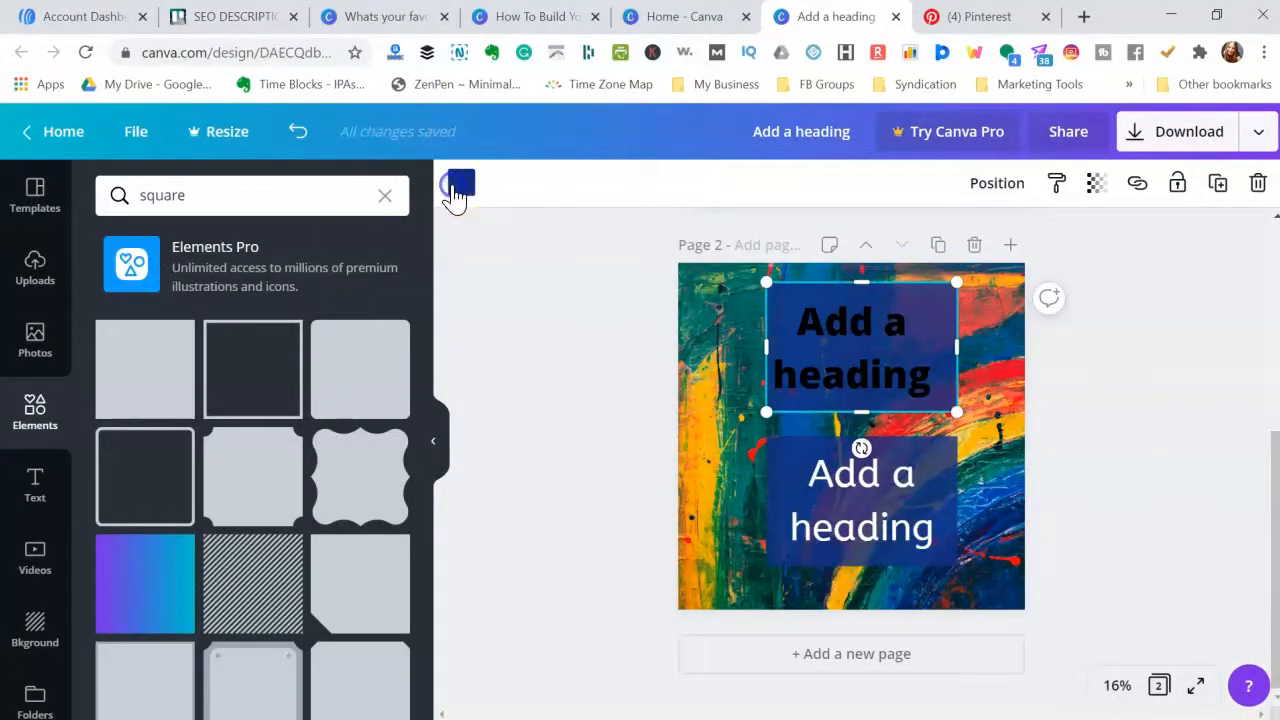
left_click(458, 186)
scroll(300, 351, "down", 3)
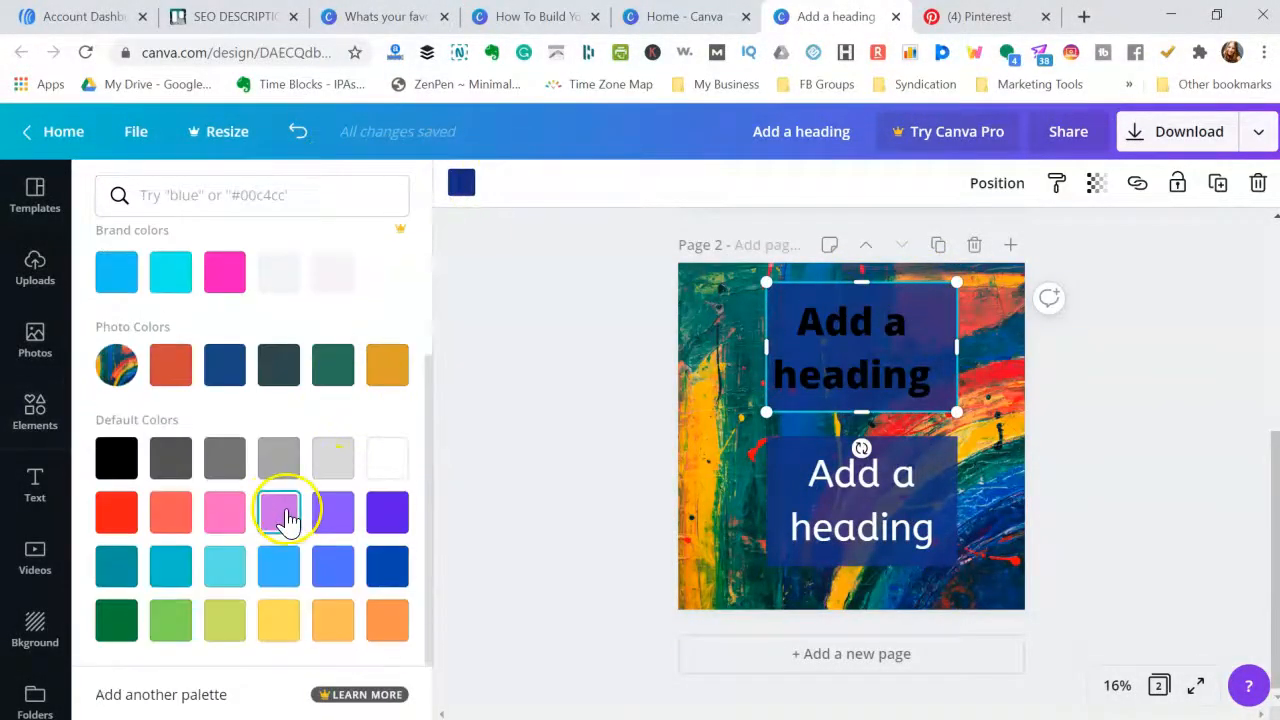
left_click(224, 566)
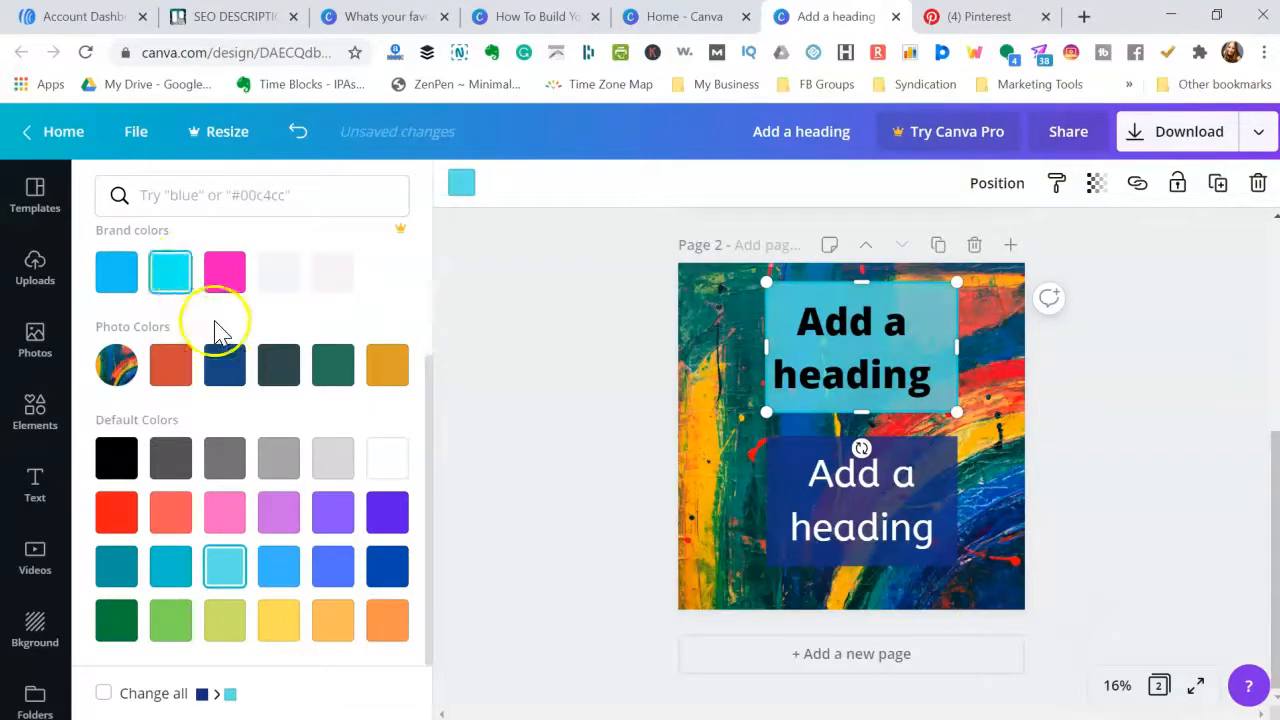
scroll(193, 337, "up", 2)
scroll(193, 337, "up", 1)
left_click(116, 274)
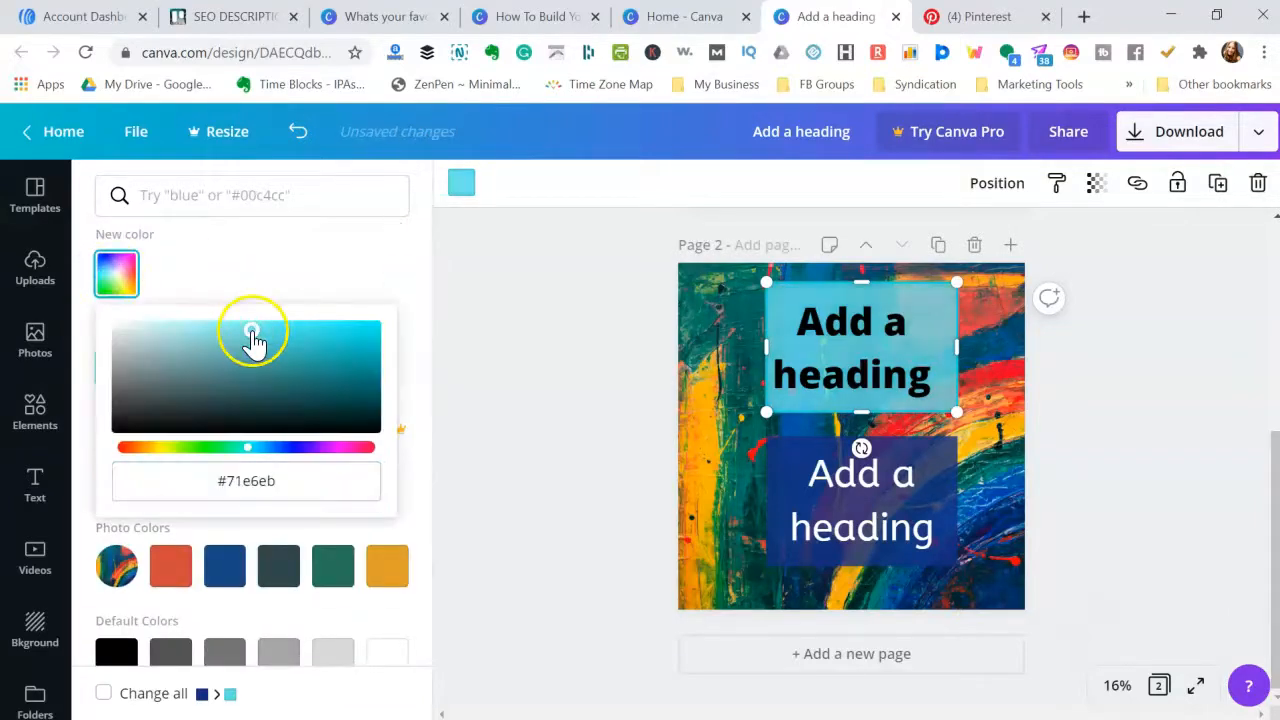
left_click_drag(247, 342, 232, 336)
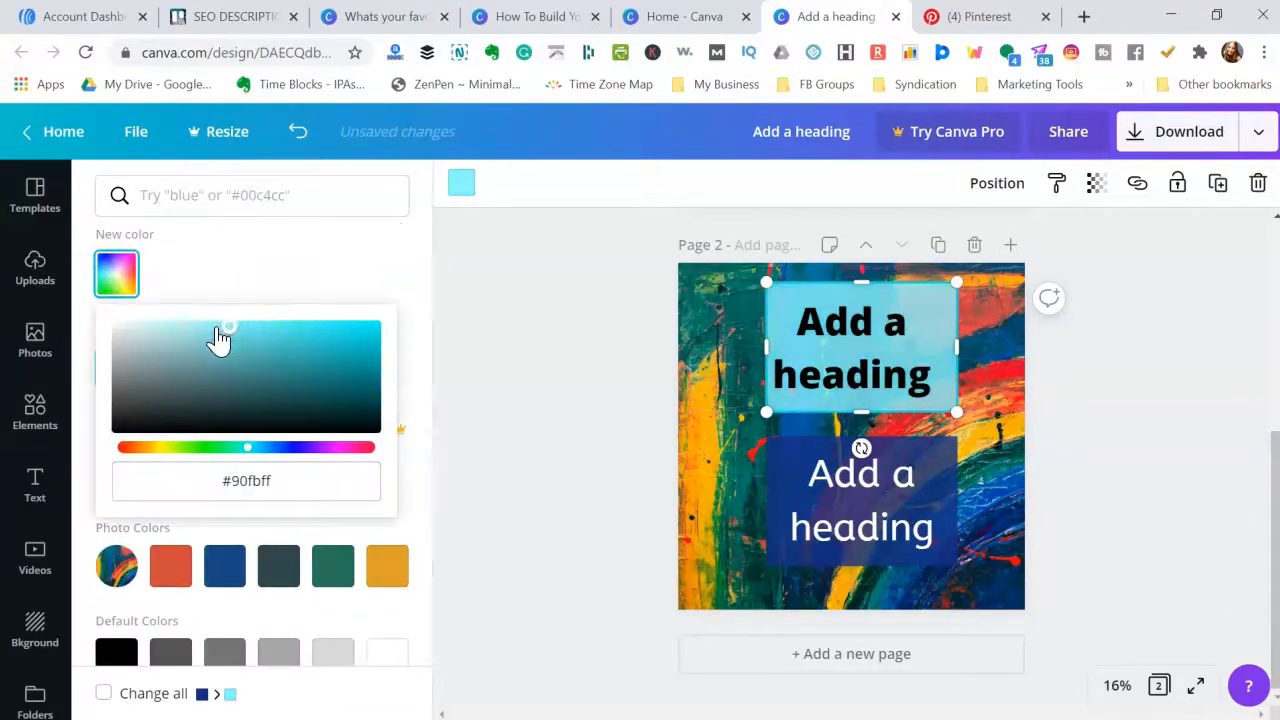
left_click(542, 314)
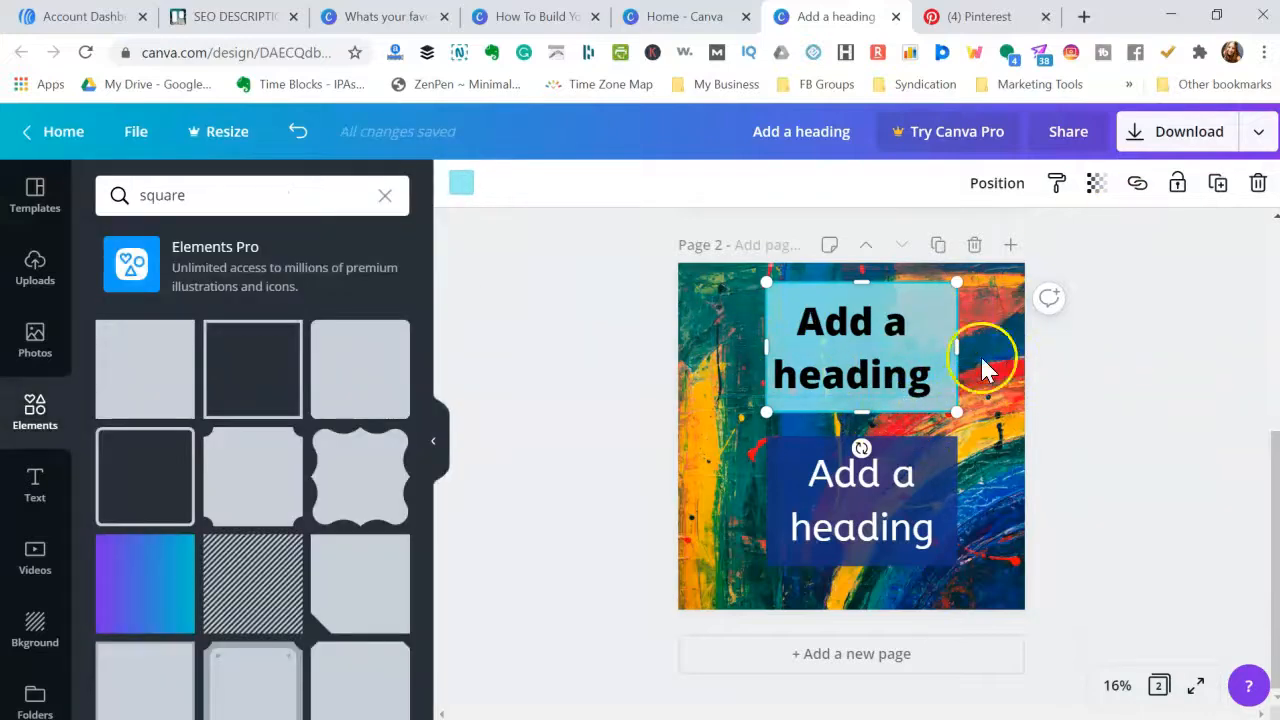
Shift the black heading slightly right on its aqua rectangle and group the two together
left_click_drag(970, 395, 916, 348)
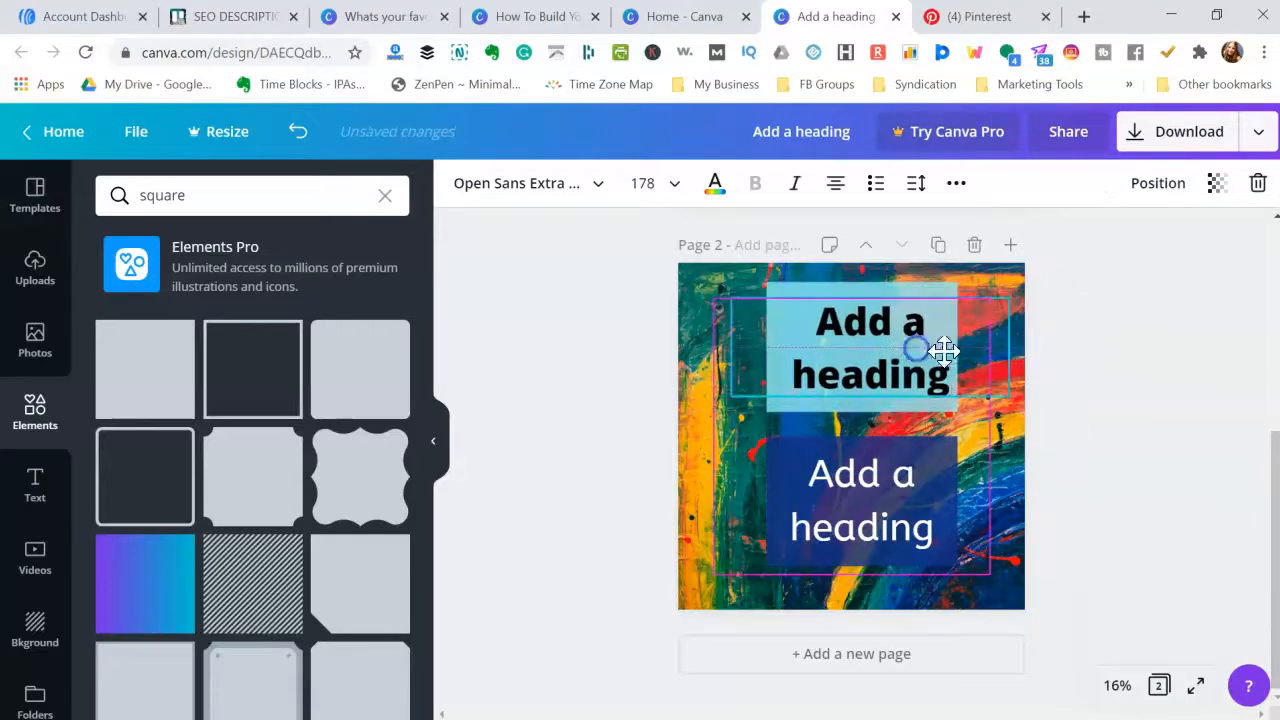
left_click(891, 343, "shift")
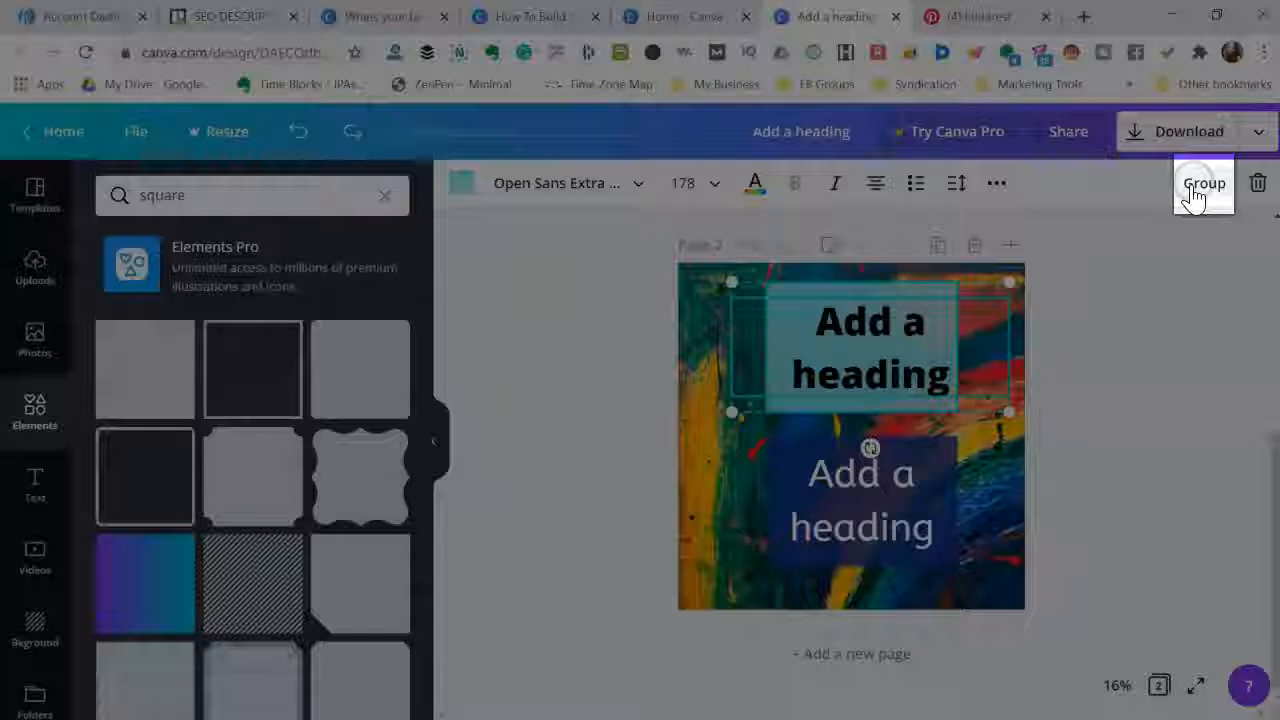
left_click(1204, 184)
left_click(1175, 320)
Move the grouped black heading to the post's left edge, and delete the white heading with its dark blue rectangle
left_click_drag(874, 366, 888, 405)
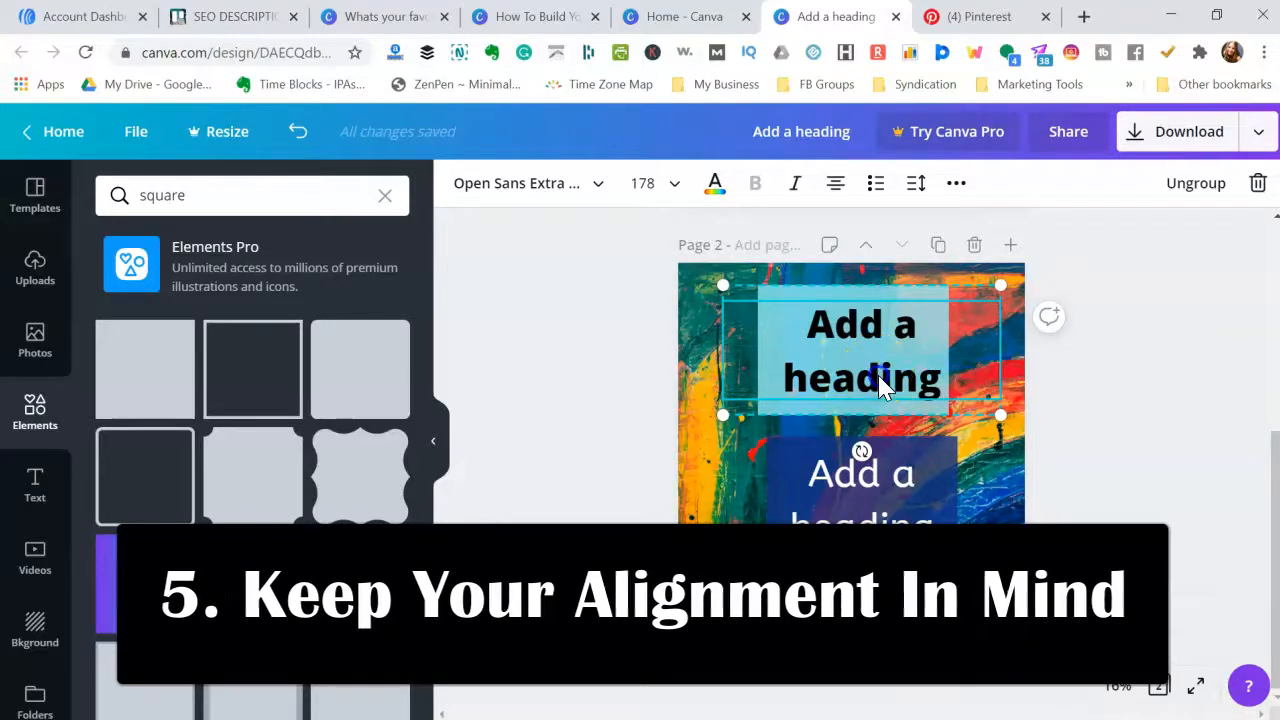
left_click_drag(880, 383, 771, 387)
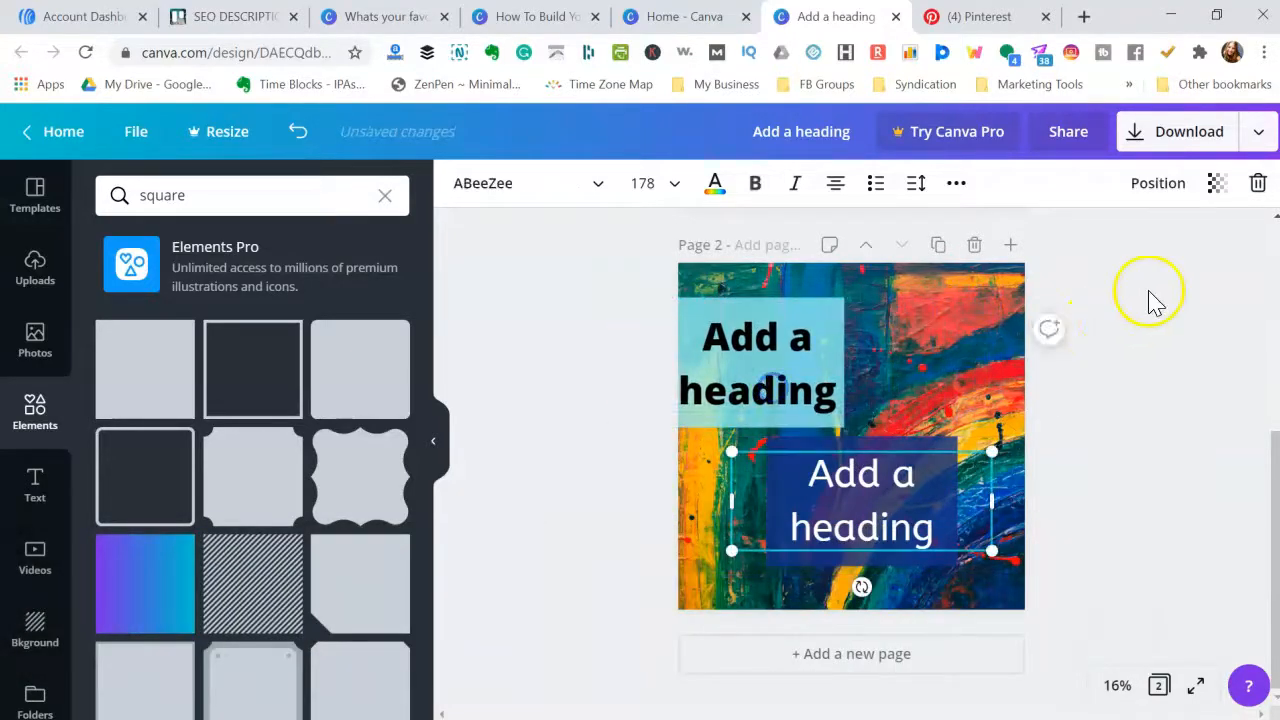
key("Delete")
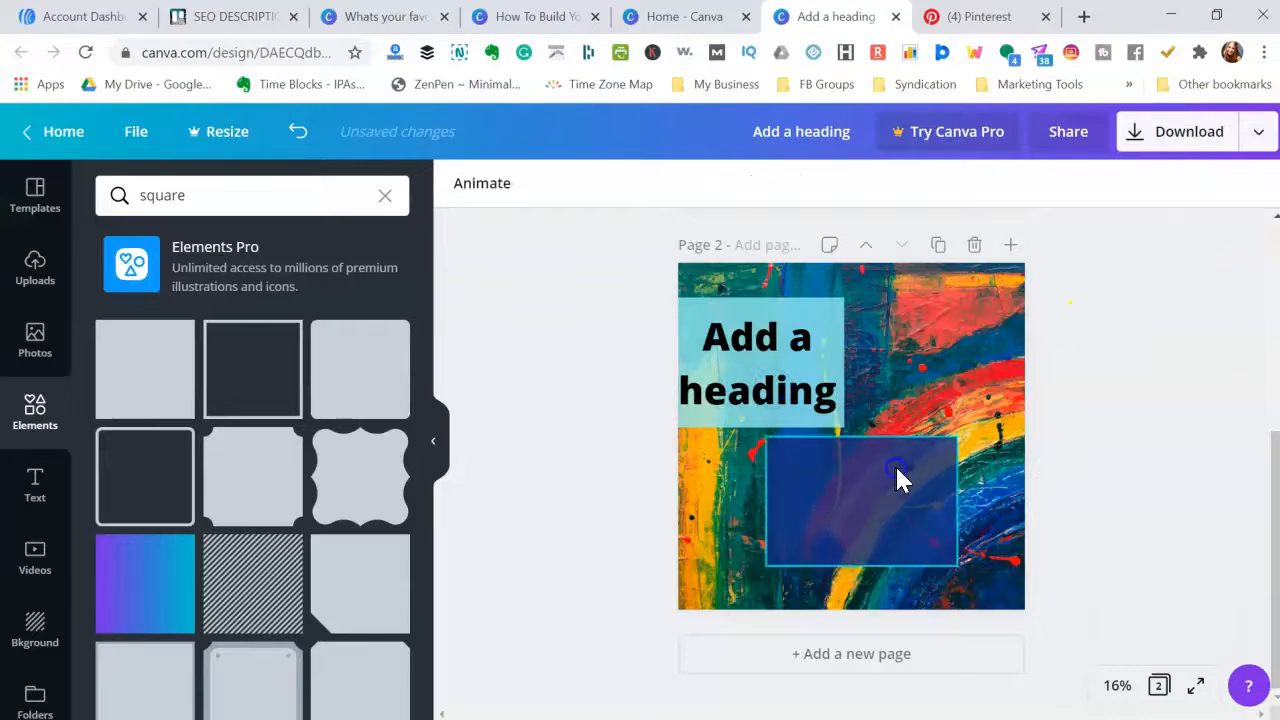
left_click(895, 464)
key("Delete")
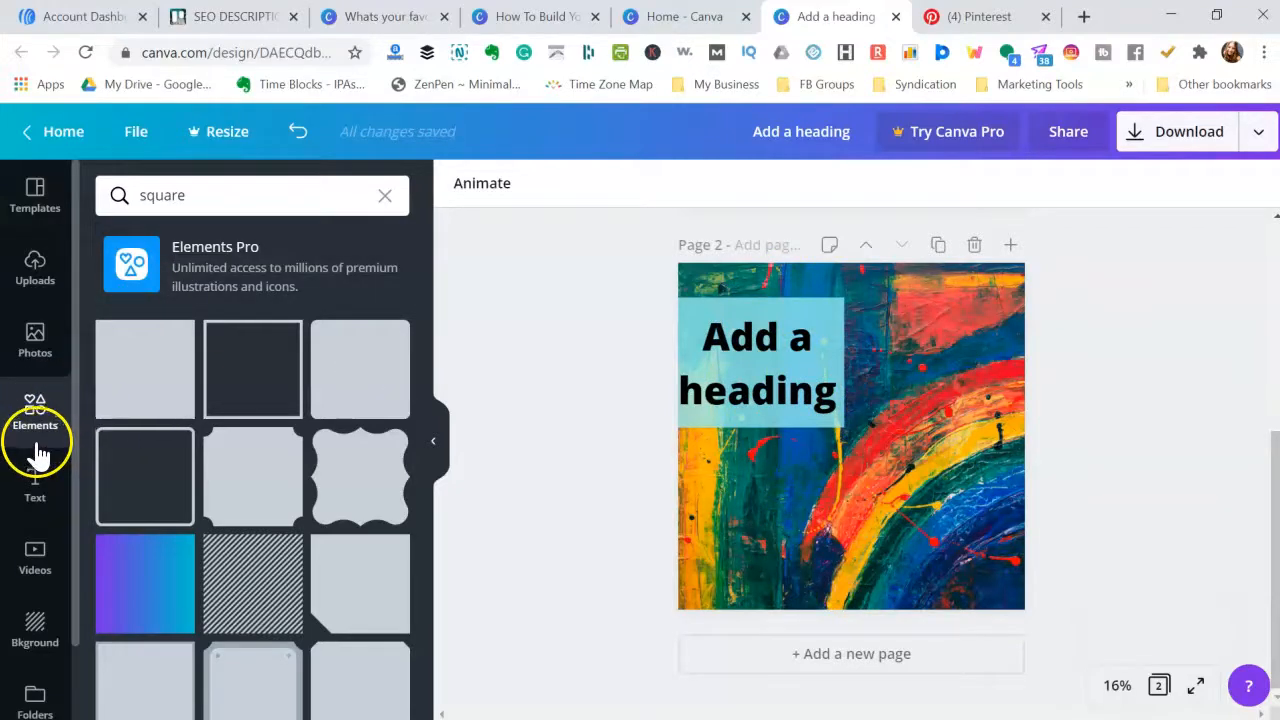
Replace the background with the beach photo of the woman in a white hat, shifting the photo so she sits right of the heading
left_click(45, 342)
mouse_move(333, 550)
left_mouse_down()
mouse_move(765, 513)
mouse_move(759, 484)
mouse_move(709, 470)
left_mouse_up()
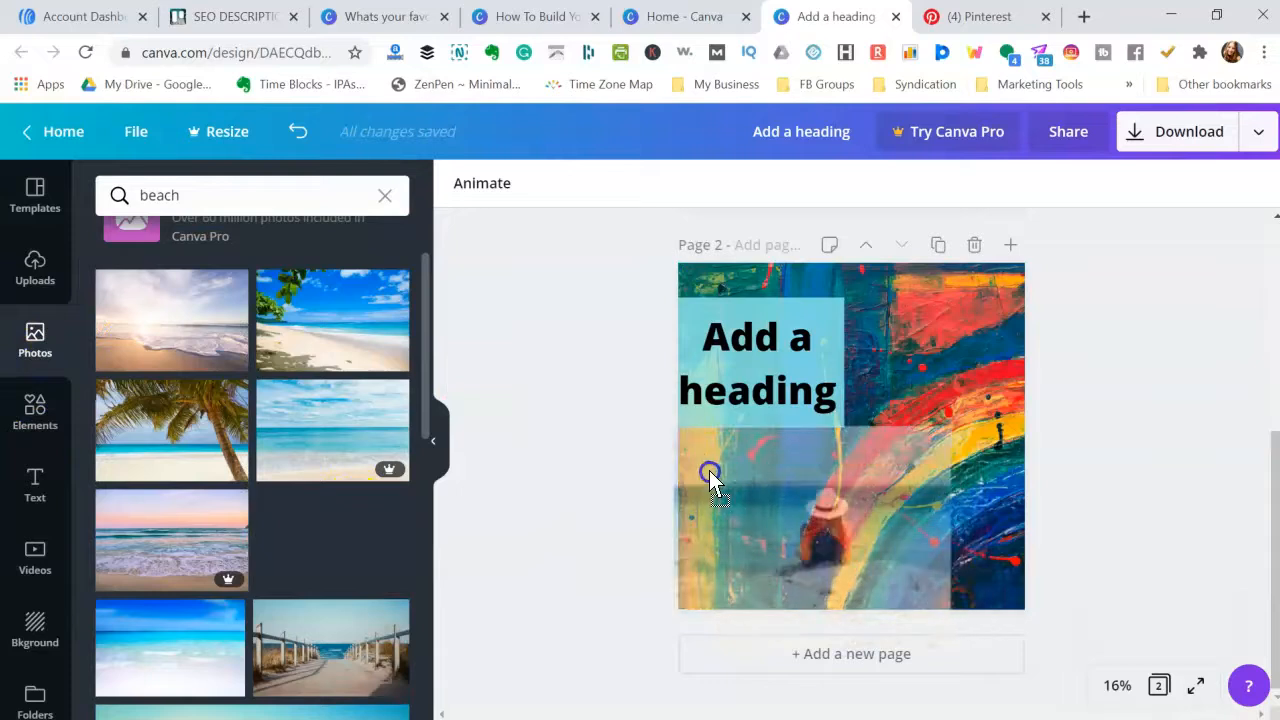
left_click_drag(709, 470, 710, 472)
double_click(906, 469)
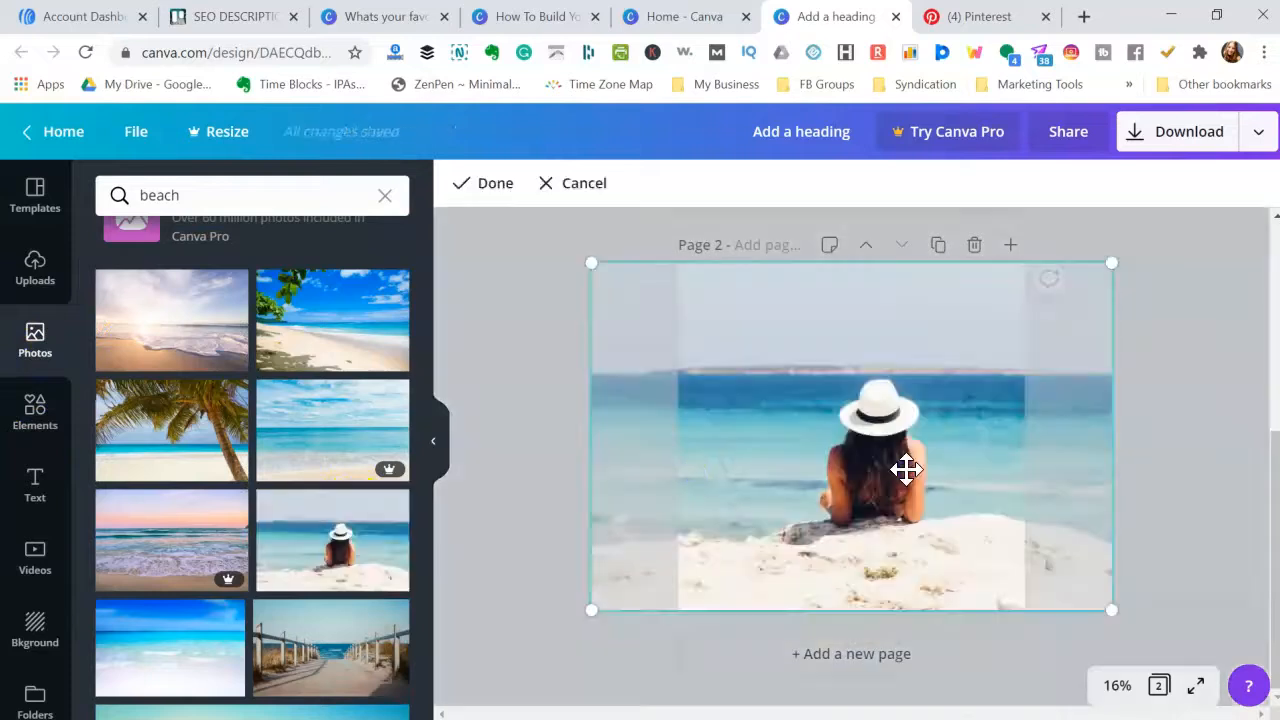
left_click_drag(918, 470, 987, 472)
left_click(666, 433)
left_click(548, 420)
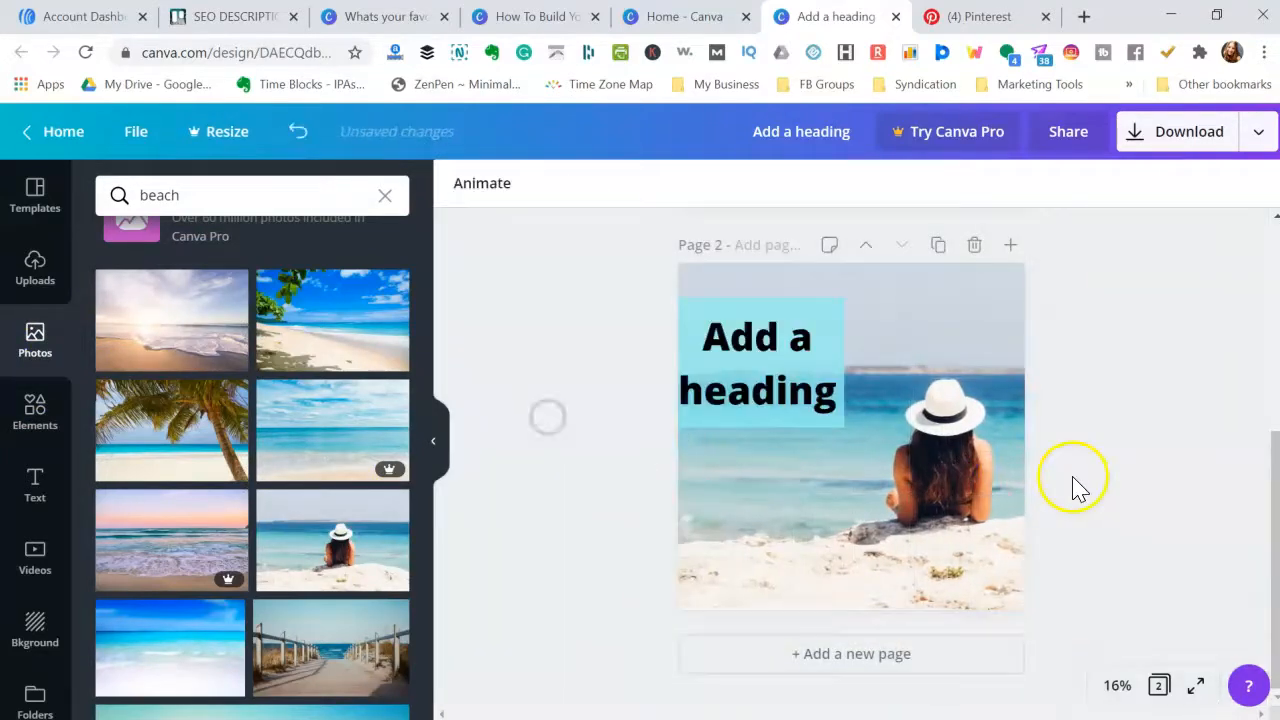
Shift the grouped black heading slightly right and down over the beach photo on page 2
left_click(751, 400)
left_click_drag(759, 401, 766, 400)
left_click(670, 360)
left_click(551, 313)
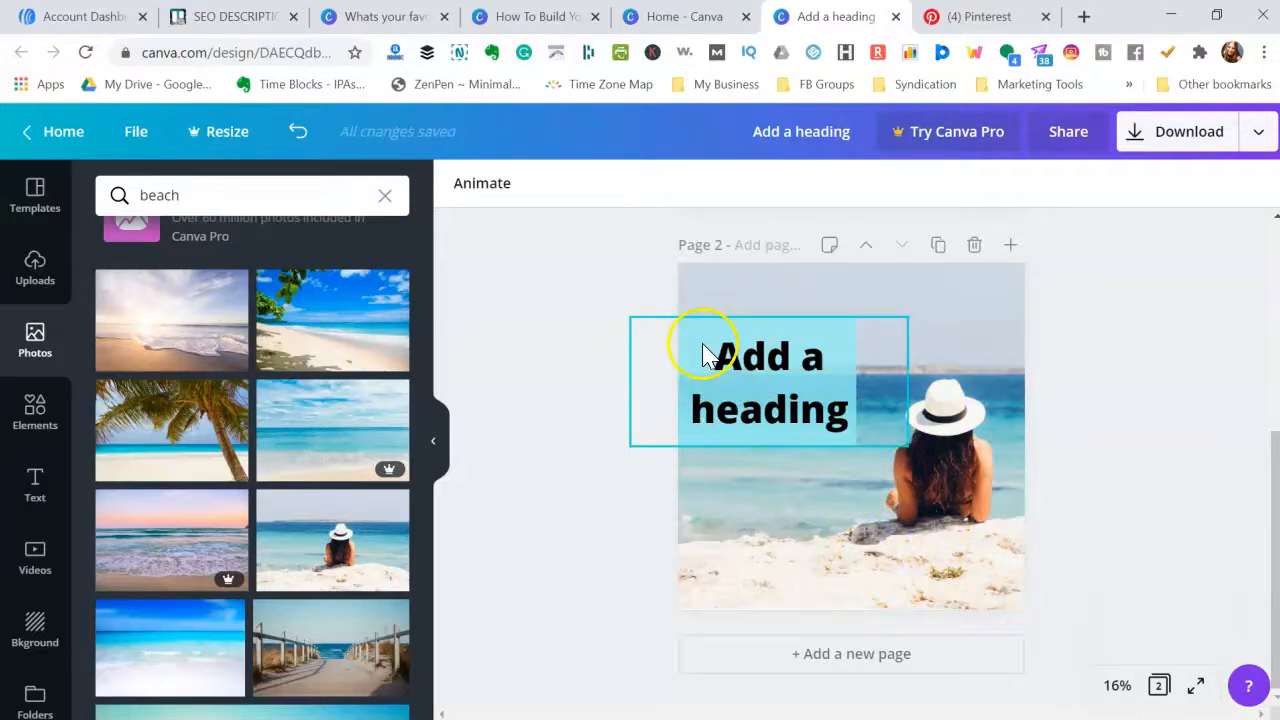
Add a solid square, enlarge it to cover the whole page and send it behind the heading
left_click(35, 412)
left_click(129, 349)
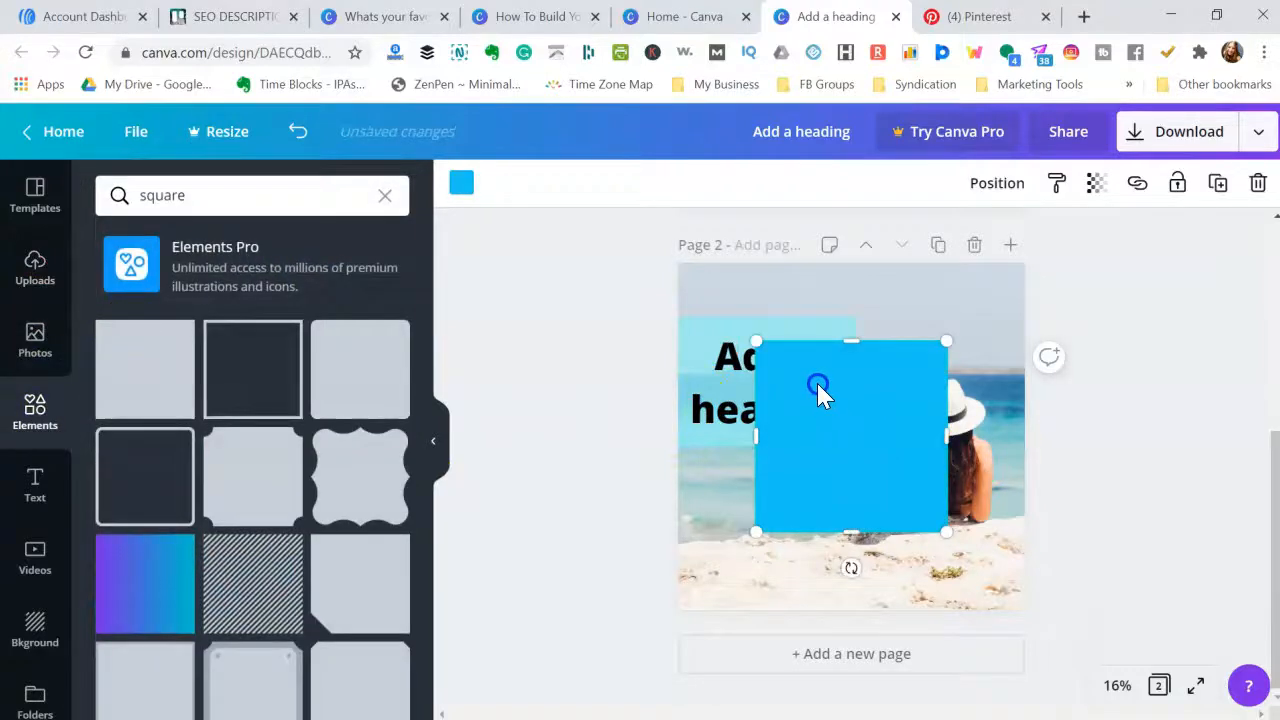
left_click_drag(817, 383, 721, 287)
left_click_drag(1030, 568, 1028, 600)
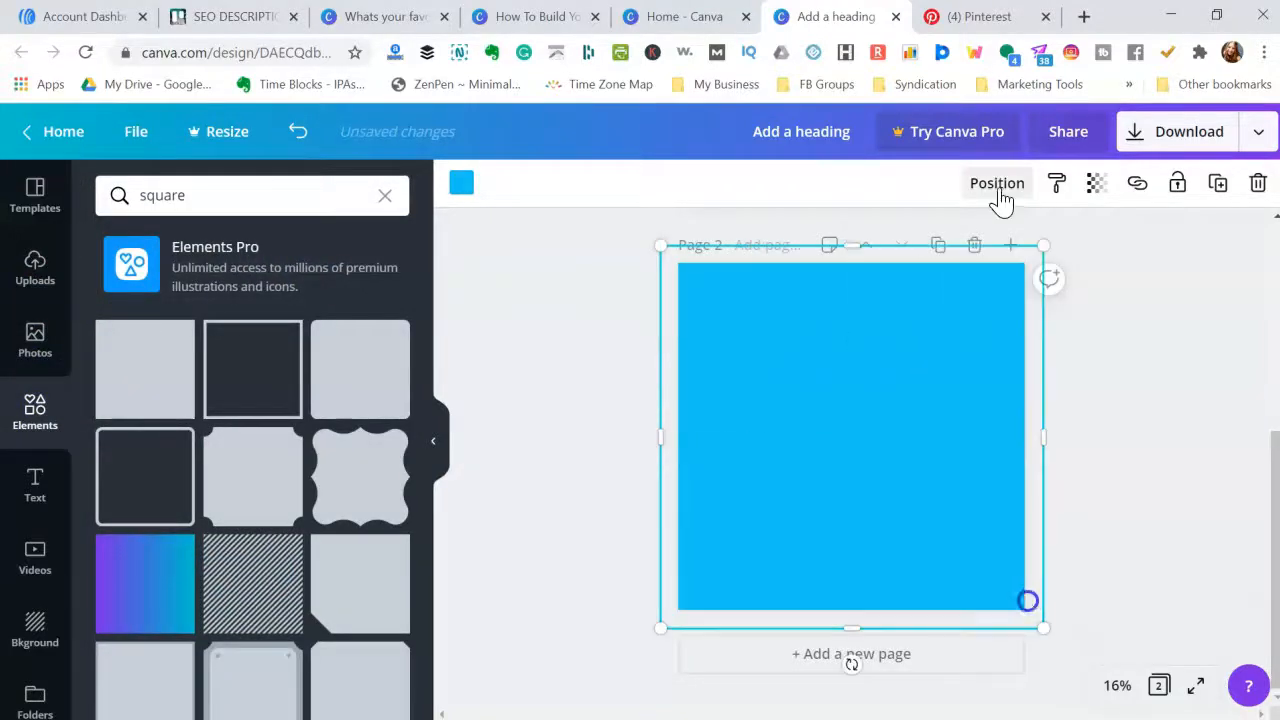
left_click(998, 188)
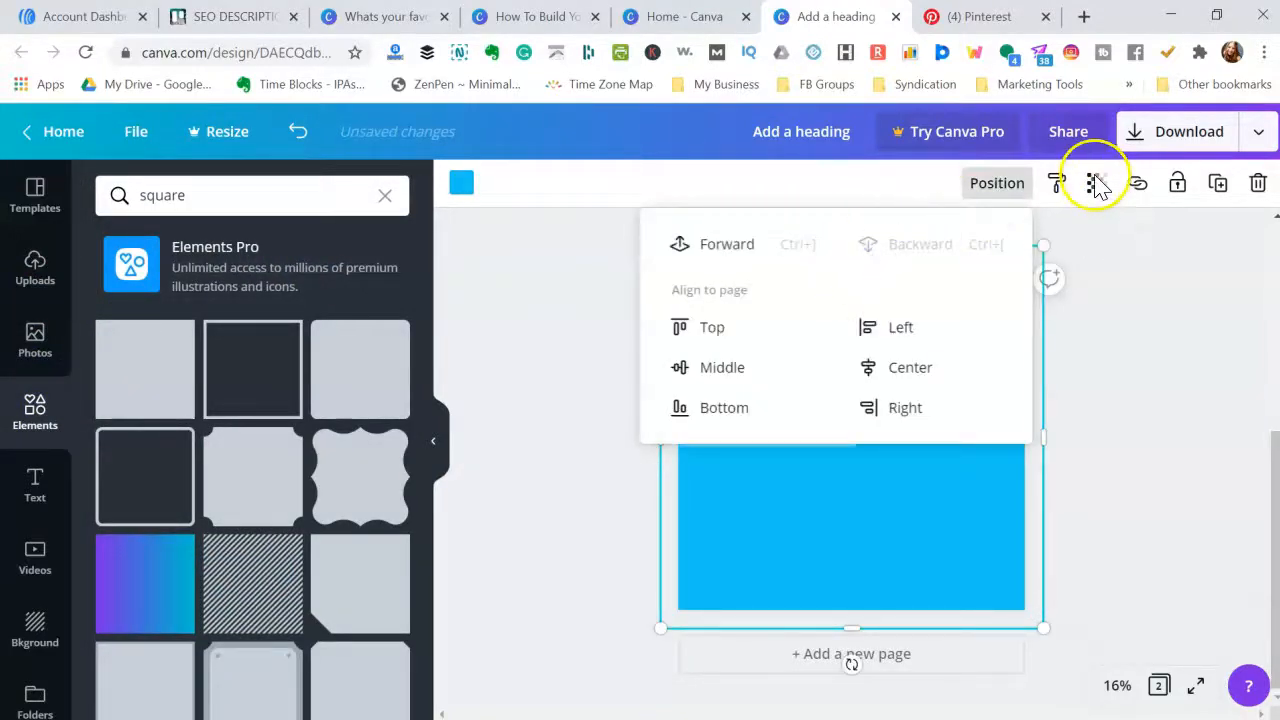
Set the covering square's transparency to 38 and recolour it black to darken the beach photo
left_click(1096, 185)
left_click_drag(1031, 240, 965, 255)
left_click(455, 189)
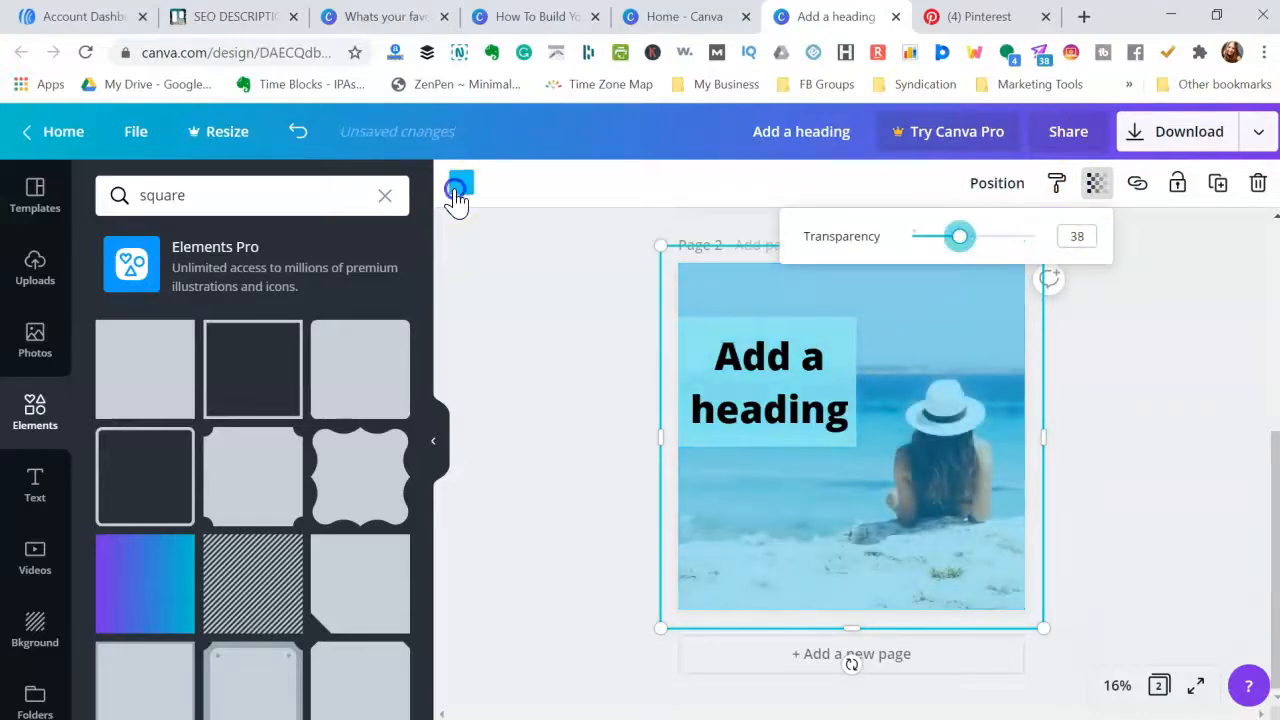
left_click(126, 388)
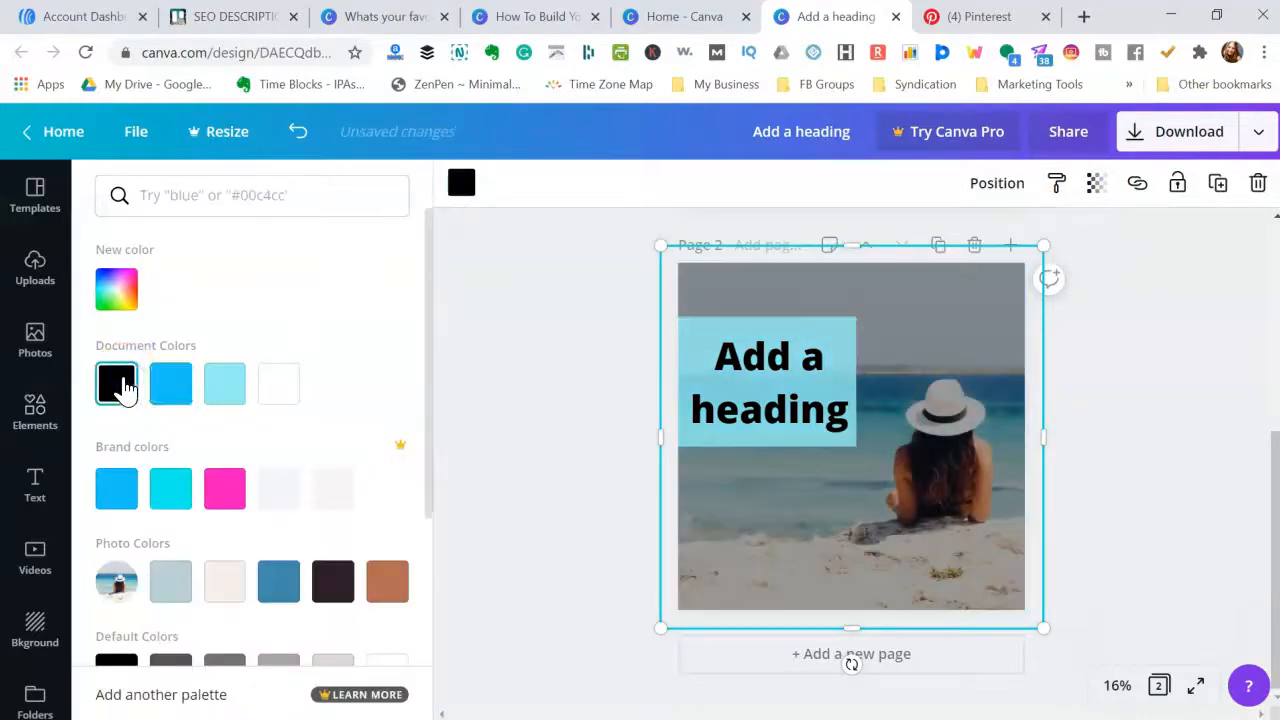
left_click(531, 383)
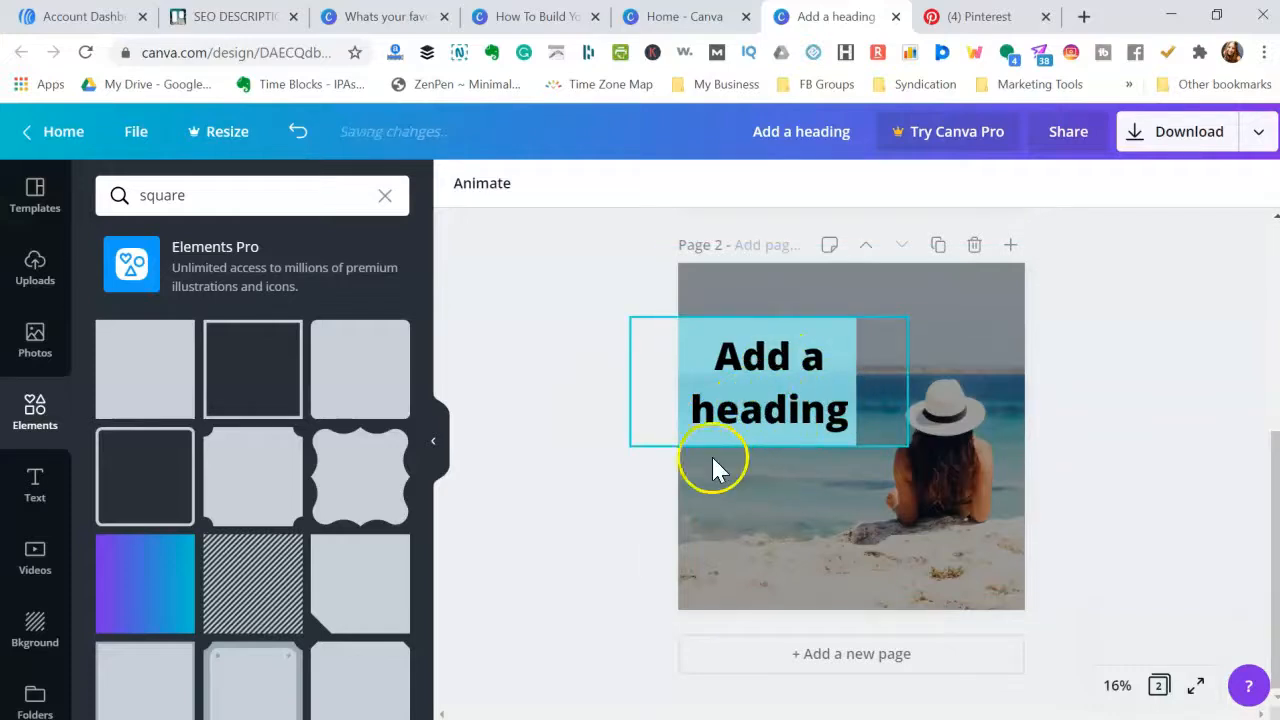
On a duplicate of the page, add a reduced copy of the heading group below the original in Sacramento font
left_click(770, 400)
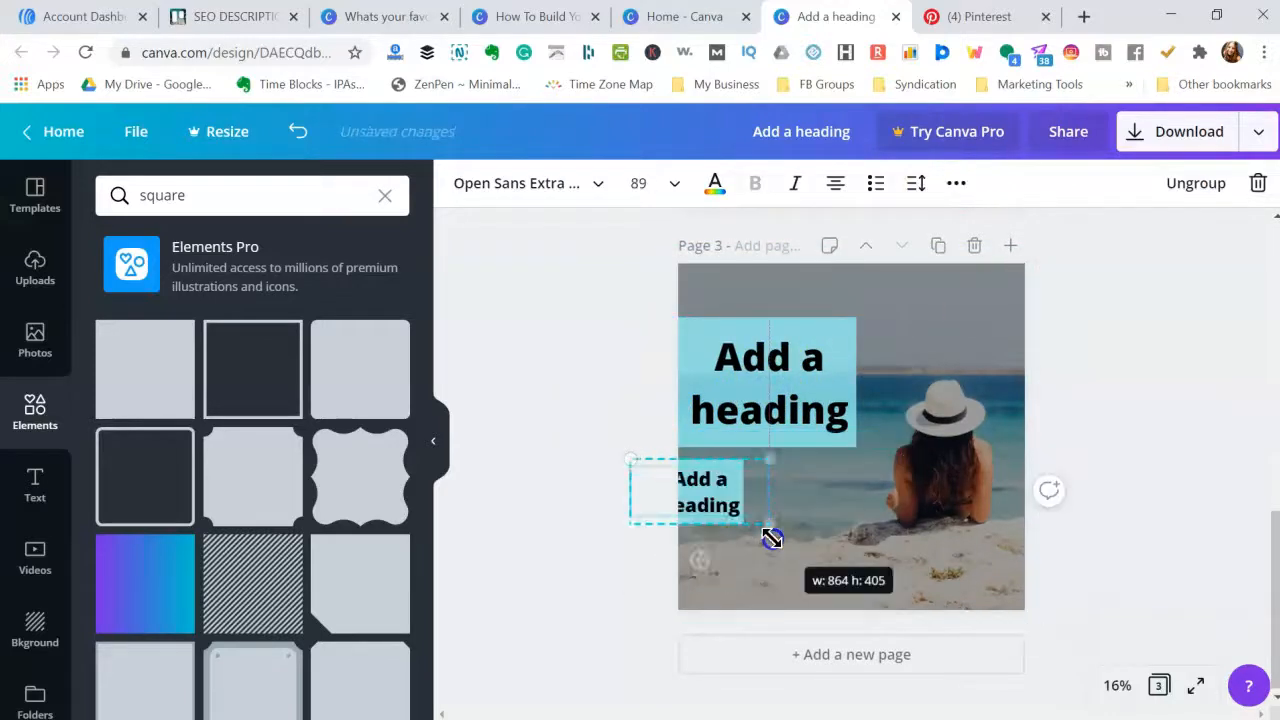
left_click_drag(771, 539, 766, 537)
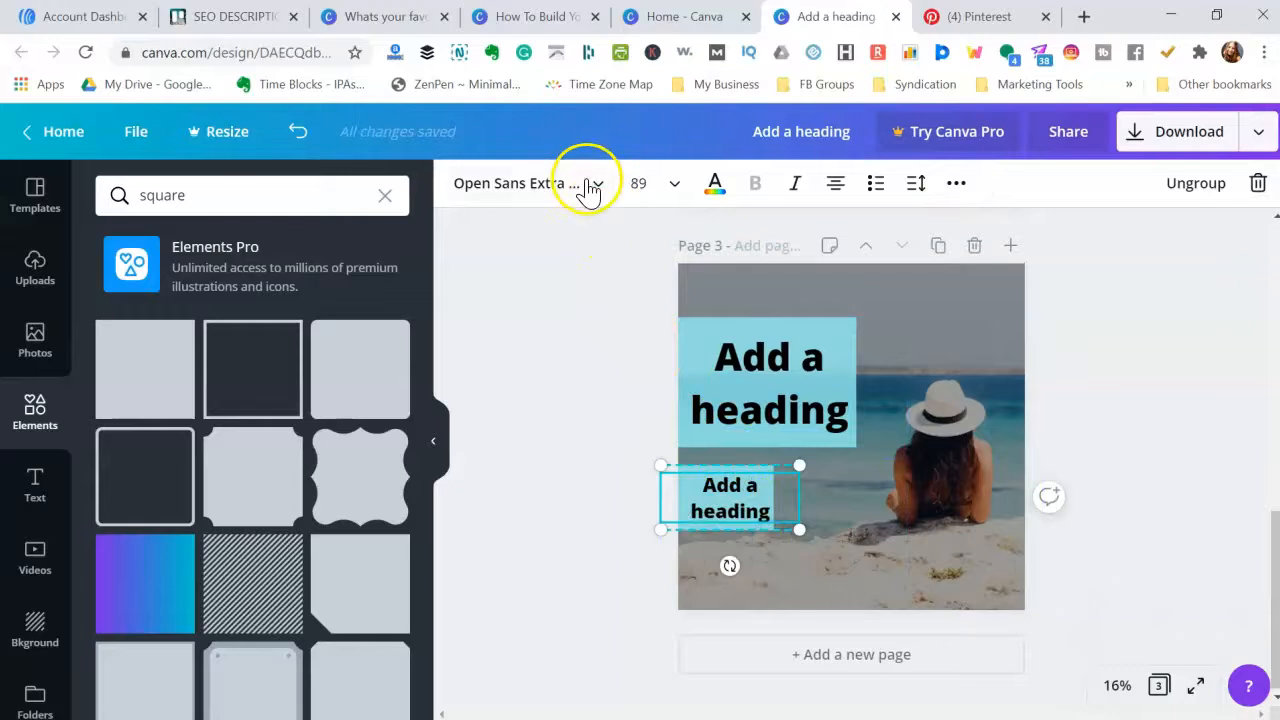
left_click(589, 184)
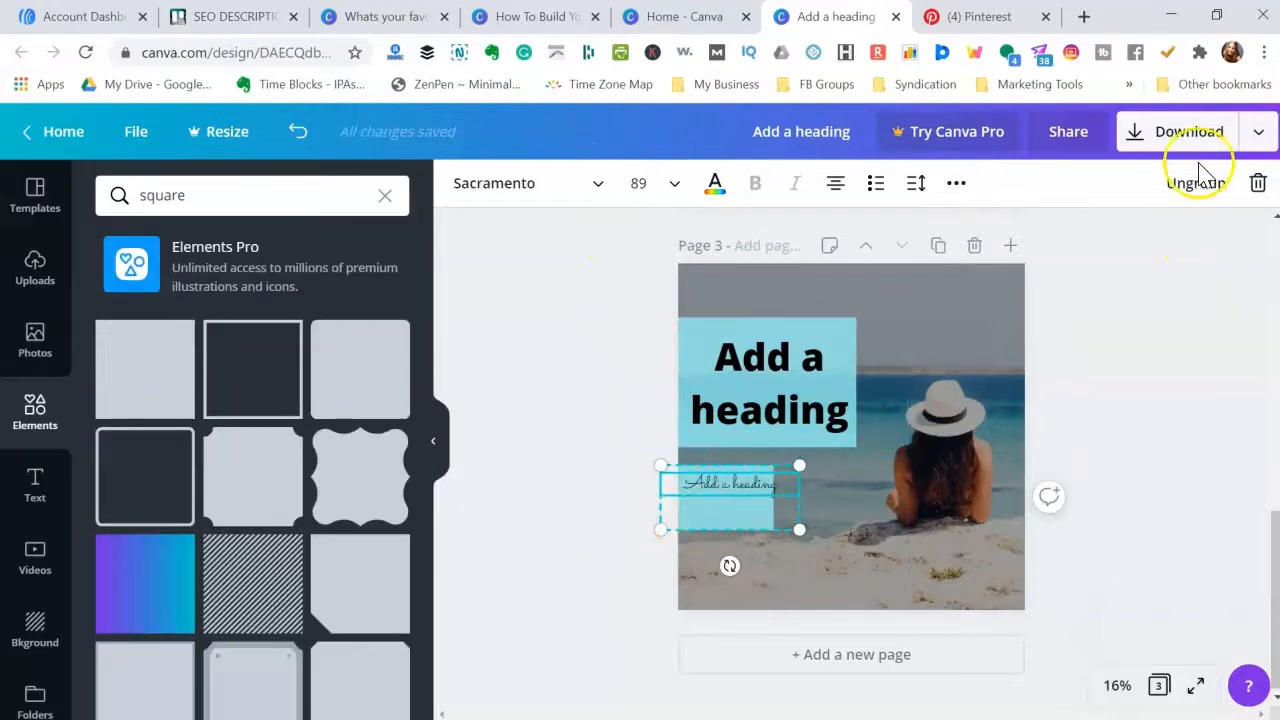
Ungroup the small script heading from its aqua rectangle and delete that rectangle
left_click(1191, 184)
left_click(628, 553)
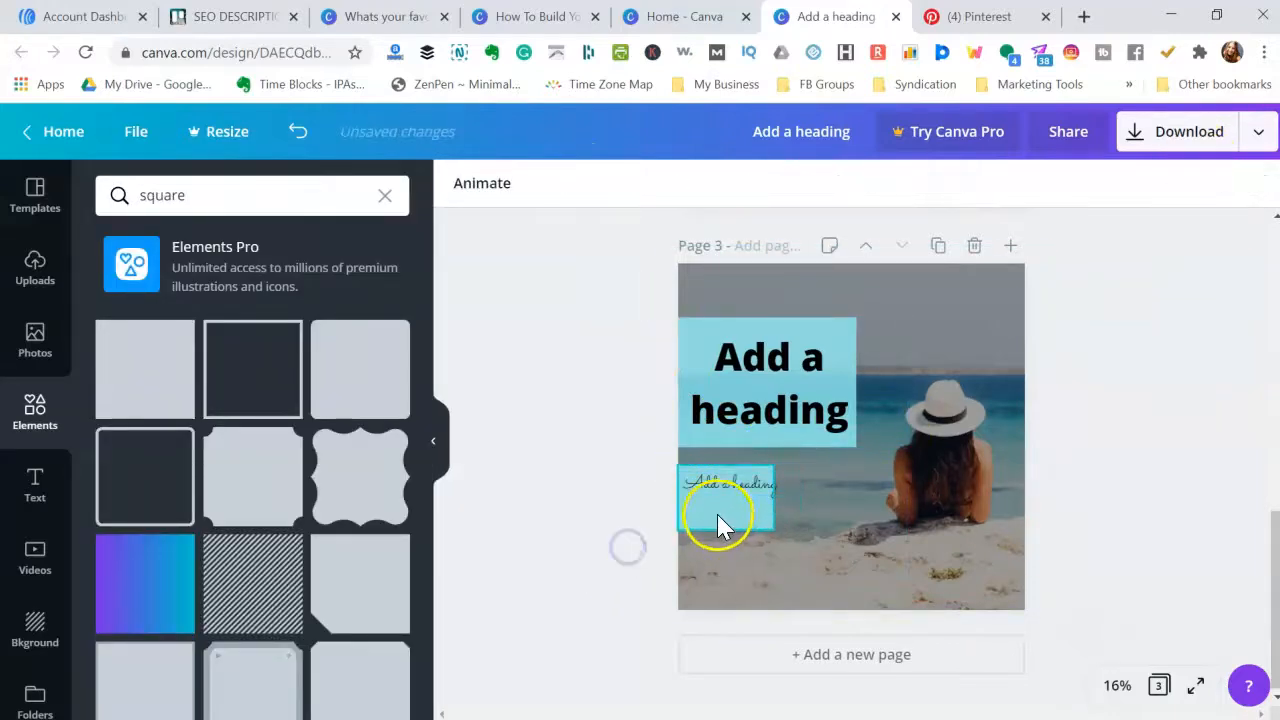
left_click(720, 514)
left_click_drag(776, 501, 789, 501)
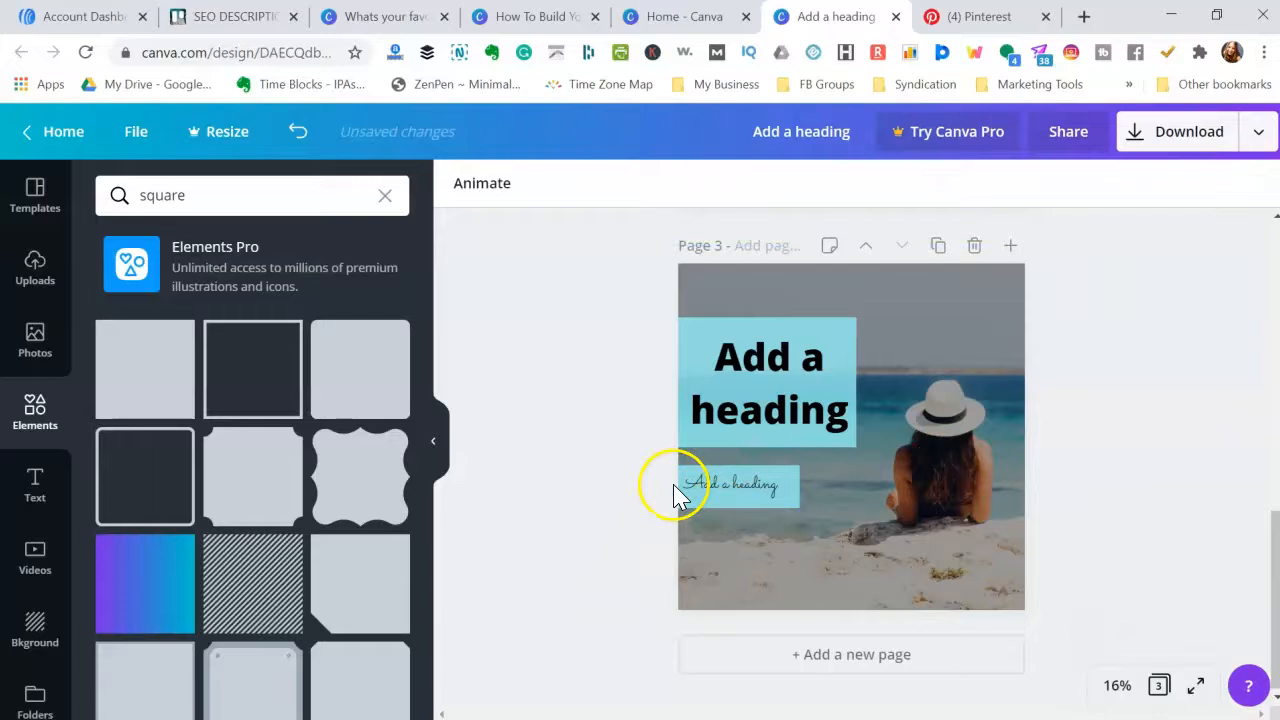
left_click(724, 500)
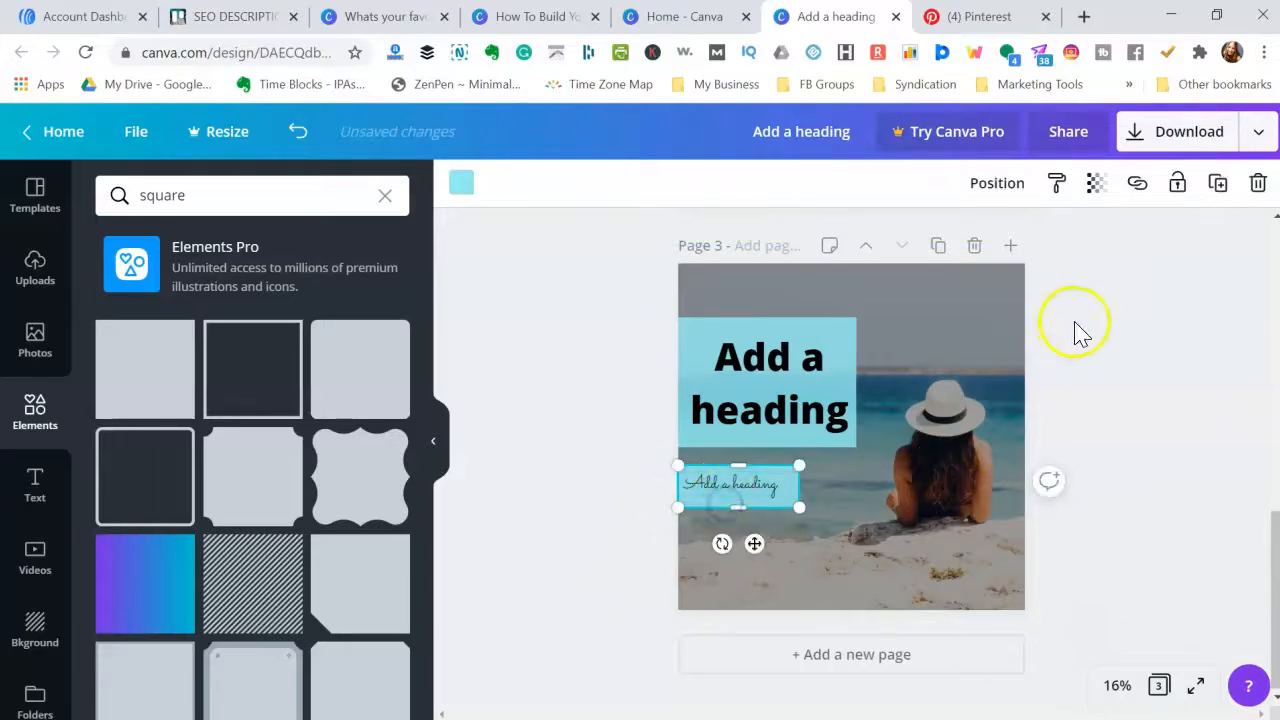
left_click(1258, 183)
Recolour the small script heading white and move it up closer to the large heading
left_click(730, 484)
left_click(714, 183)
left_click(224, 384)
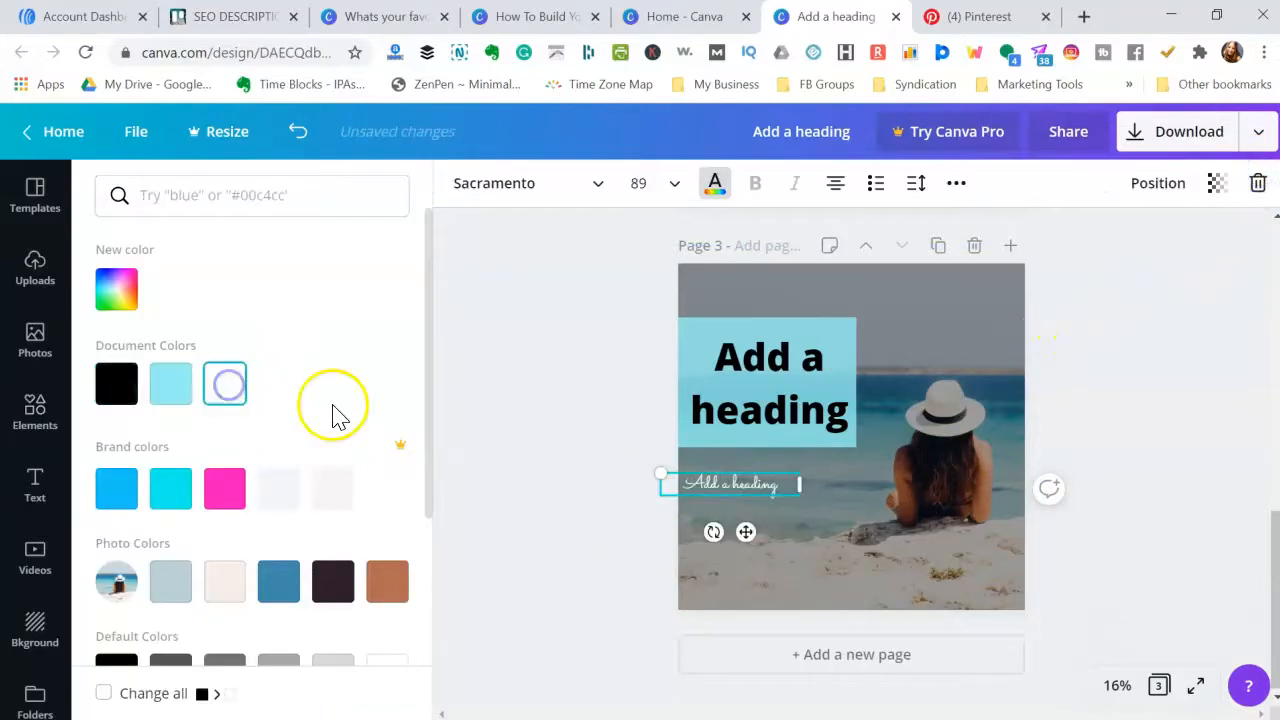
left_click(768, 500)
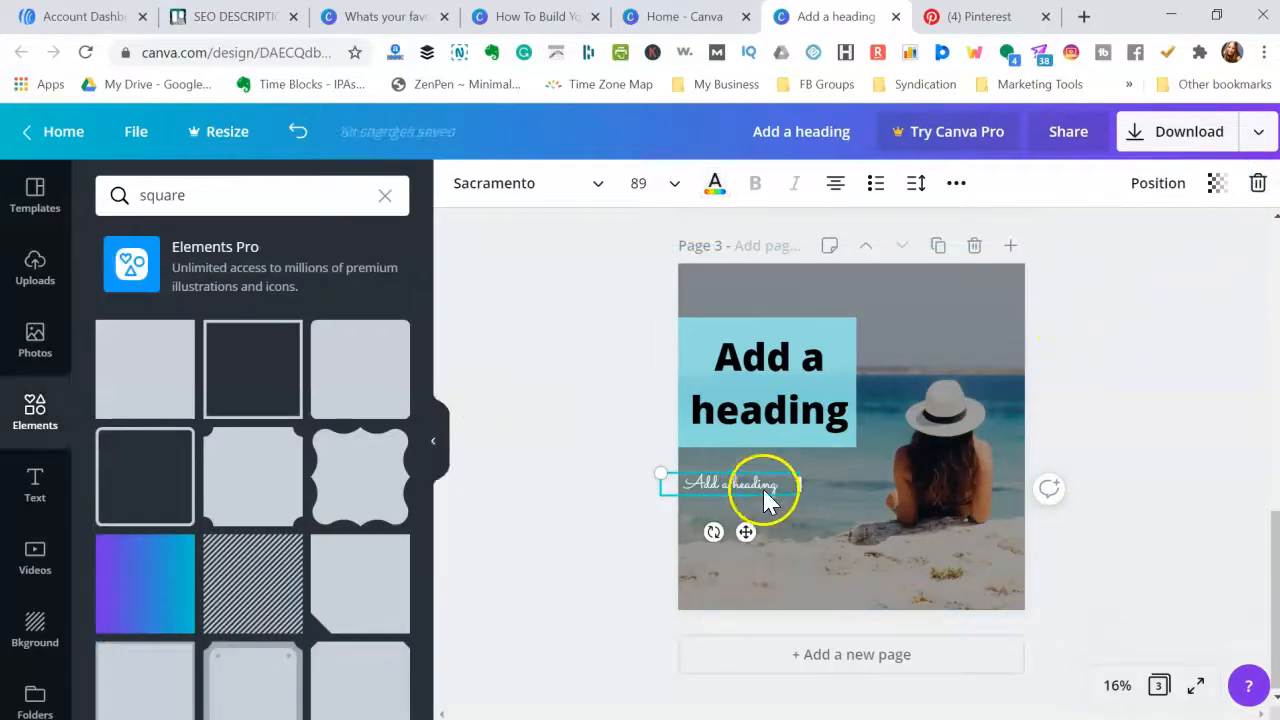
left_click_drag(768, 487, 767, 477)
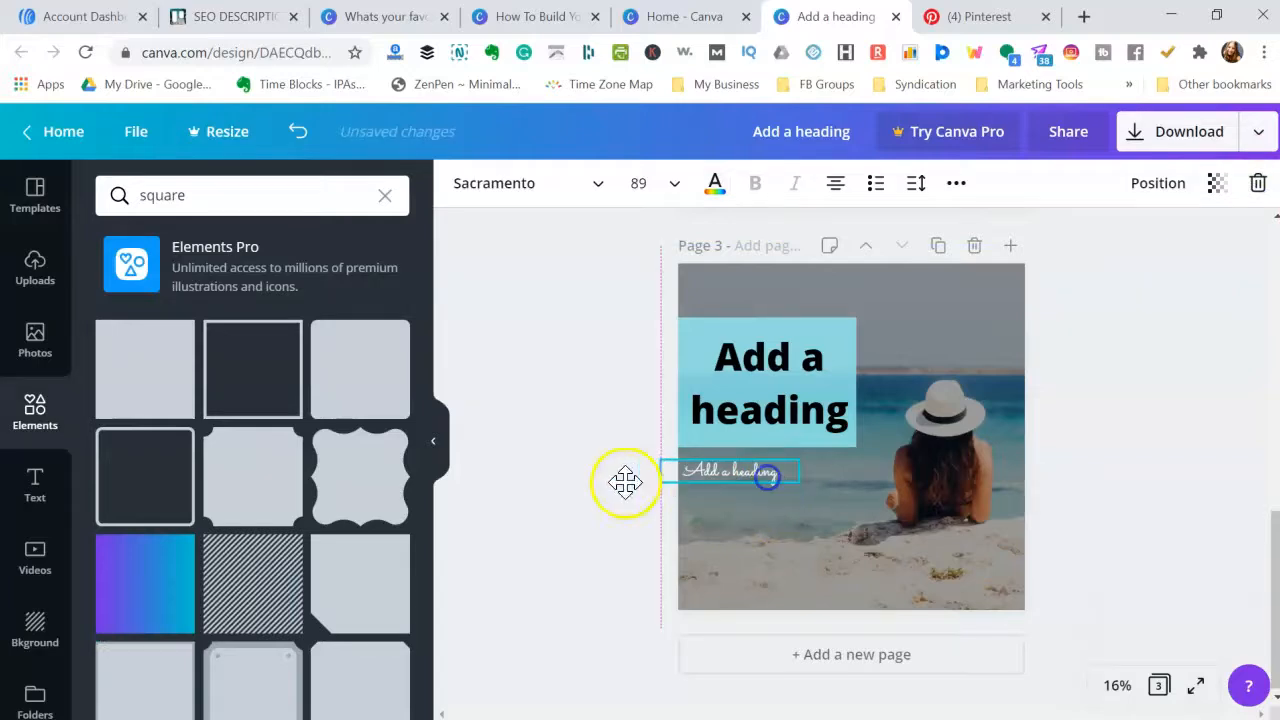
left_click(555, 496)
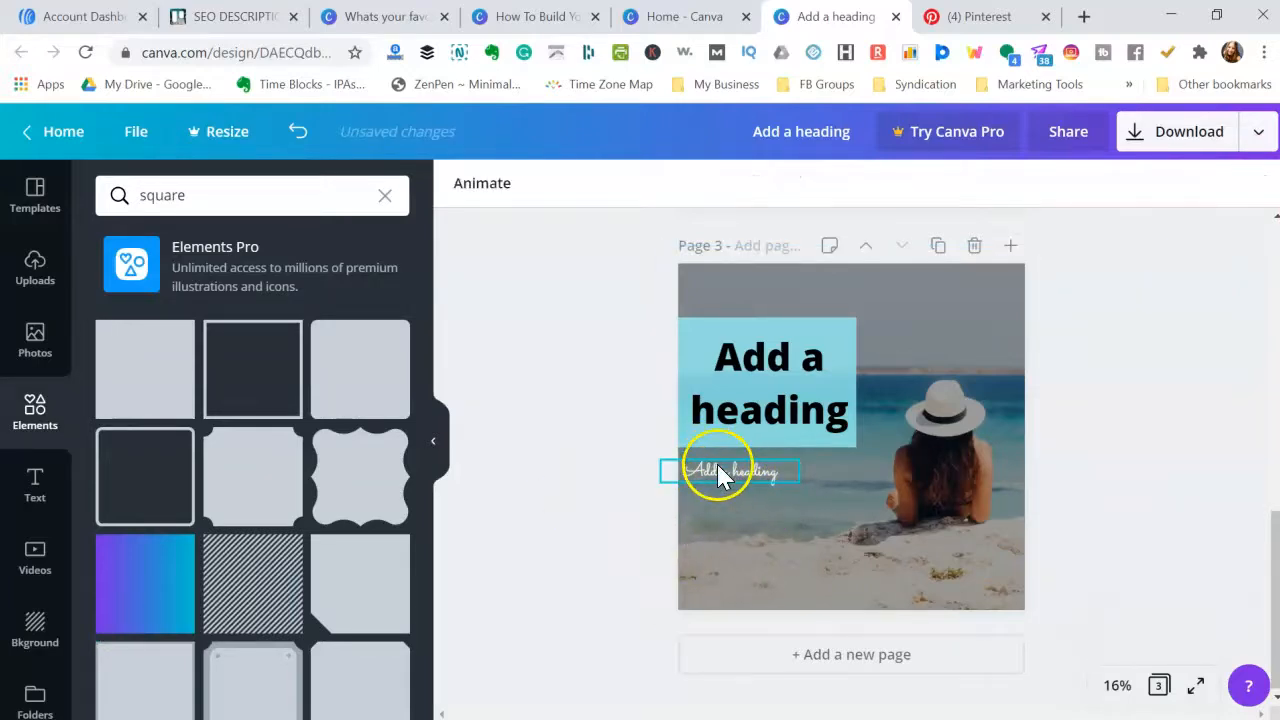
Duplicate the page and shift the beach photo left beneath the dark overlay so the woman sits near the centre
left_click(992, 432)
left_click(937, 246)
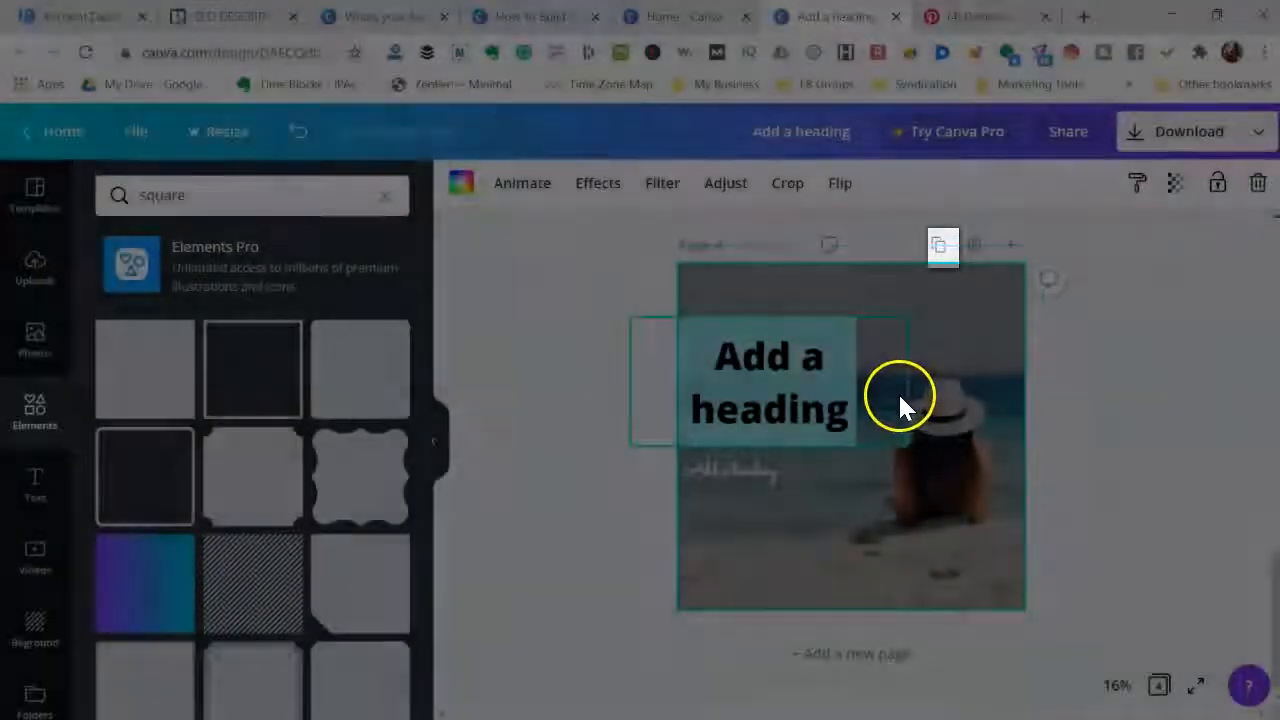
left_click_drag(912, 432, 932, 262)
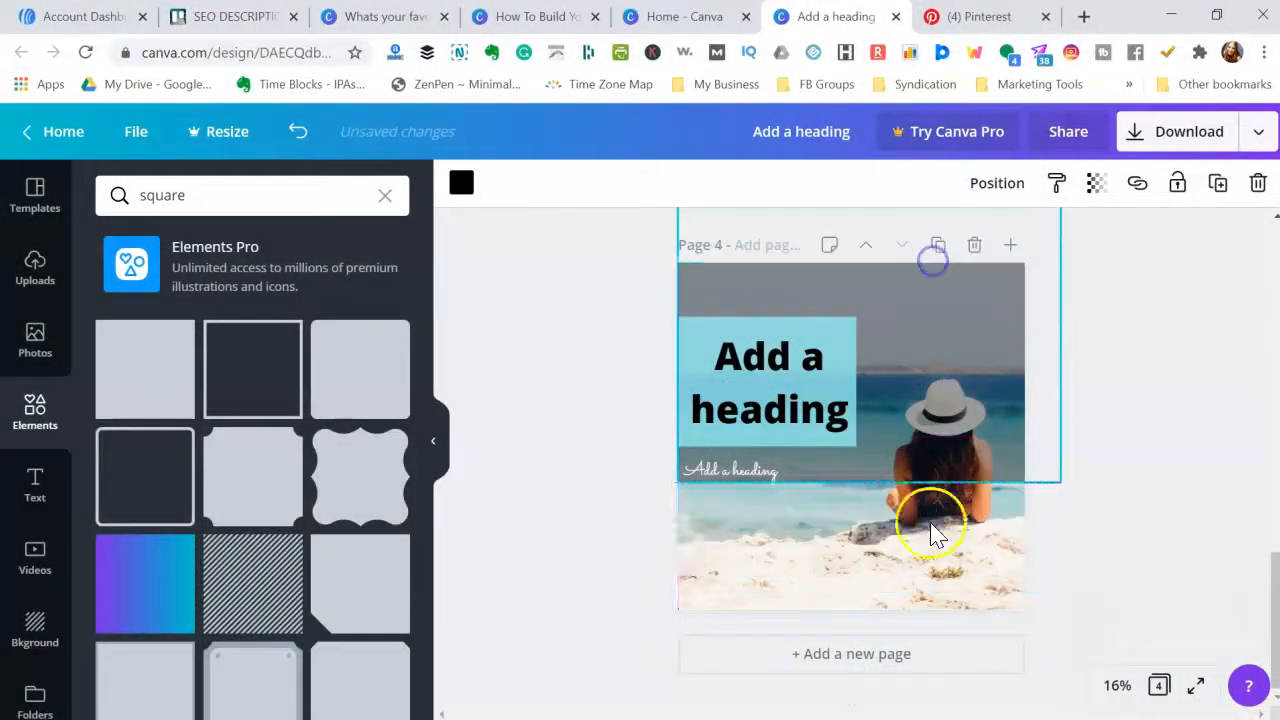
double_click(863, 526)
left_click_drag(863, 526, 833, 530)
left_click(332, 412)
left_click_drag(976, 405, 951, 534)
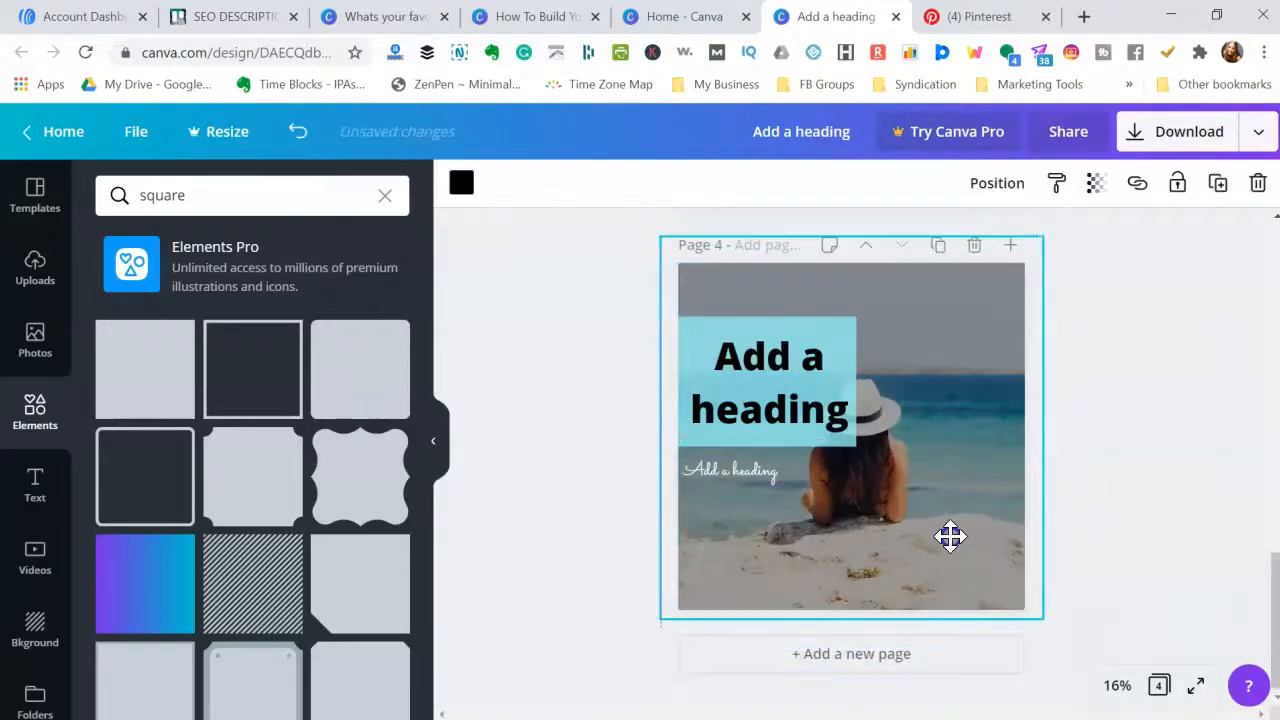
Ungroup the large heading from its rectangle, move both up, and widen the text box to about 2,310 for a single line
left_click(790, 378)
left_click(1160, 190)
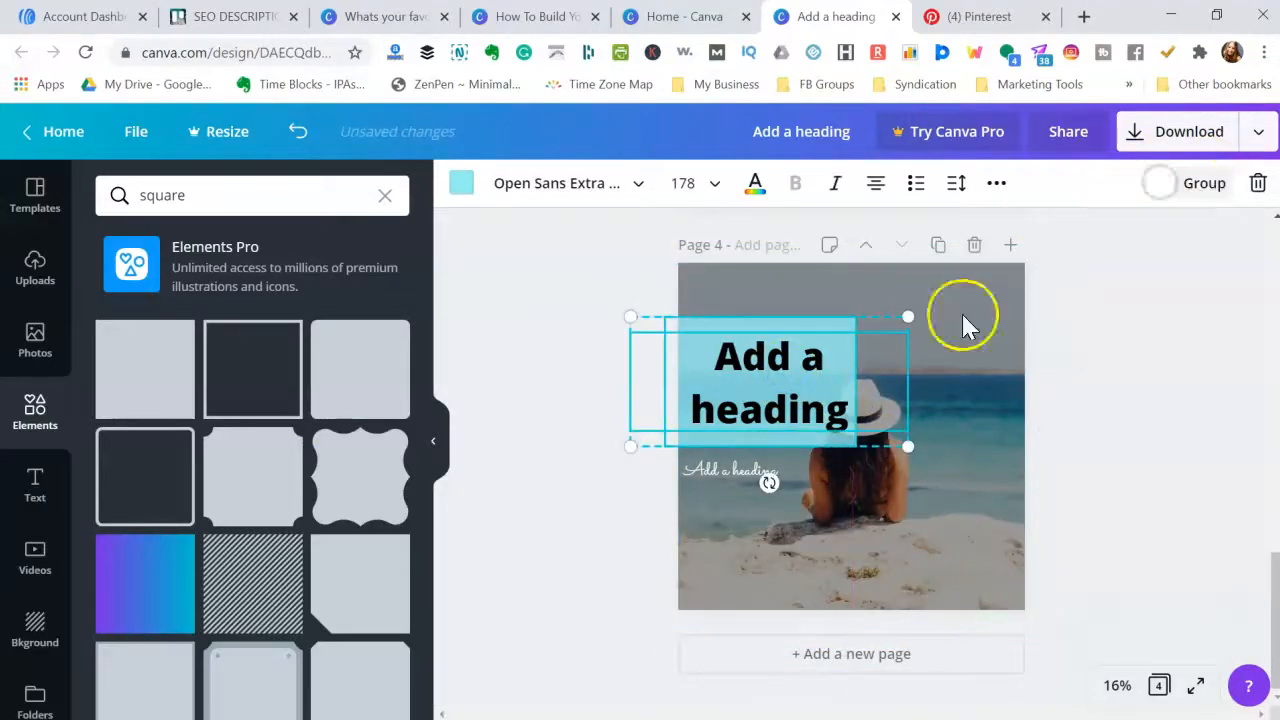
left_click_drag(768, 392, 795, 348)
left_click(1128, 337)
left_click(831, 343)
left_click_drag(938, 335, 1036, 328)
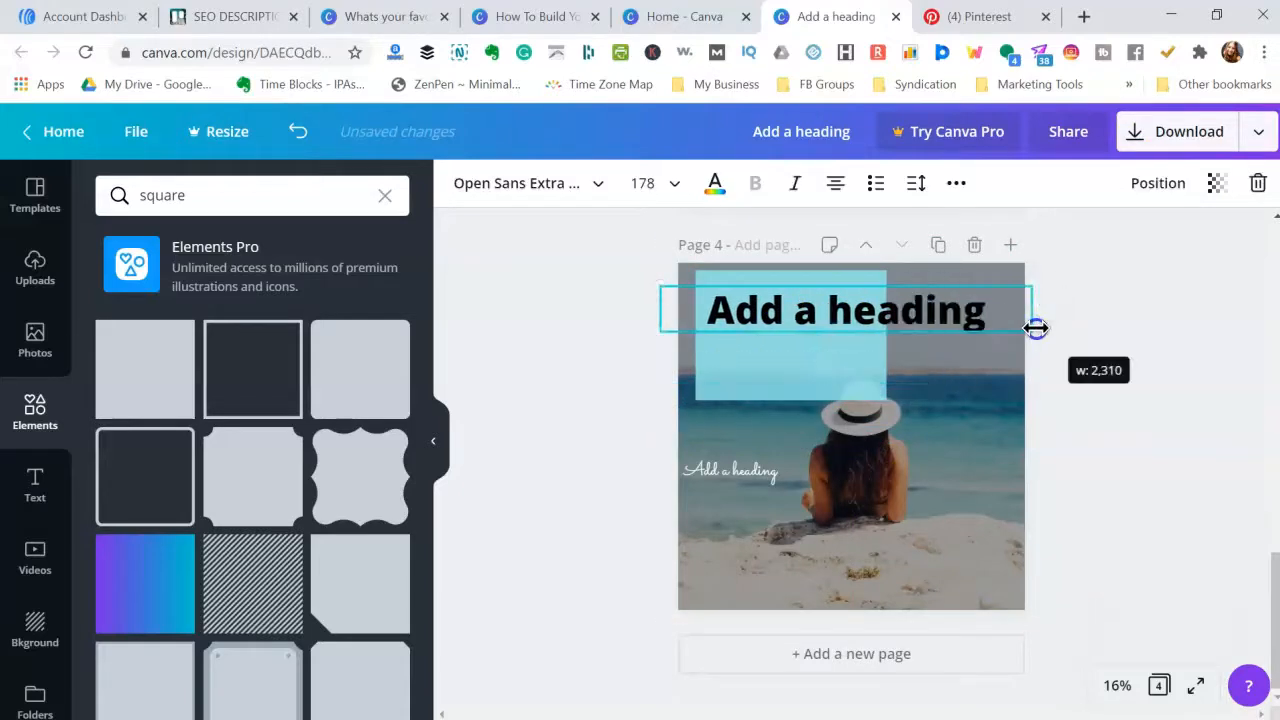
Stretch the aqua rectangle across the full page width as a banner behind the one-line heading
left_click(884, 340)
left_click_drag(1026, 330, 1043, 332)
left_click_drag(697, 338, 678, 340)
Place the script heading under the banner's right end and move the whole text arrangement to the lower part of the page
mouse_move(730, 470)
left_mouse_down()
mouse_move(854, 588)
mouse_move(937, 514)
mouse_move(985, 358)
mouse_move(962, 372)
left_mouse_up()
mouse_move(1160, 364)
left_mouse_down()
mouse_move(967, 310)
mouse_move(948, 323)
left_mouse_up()
left_click_drag(975, 522, 948, 523)
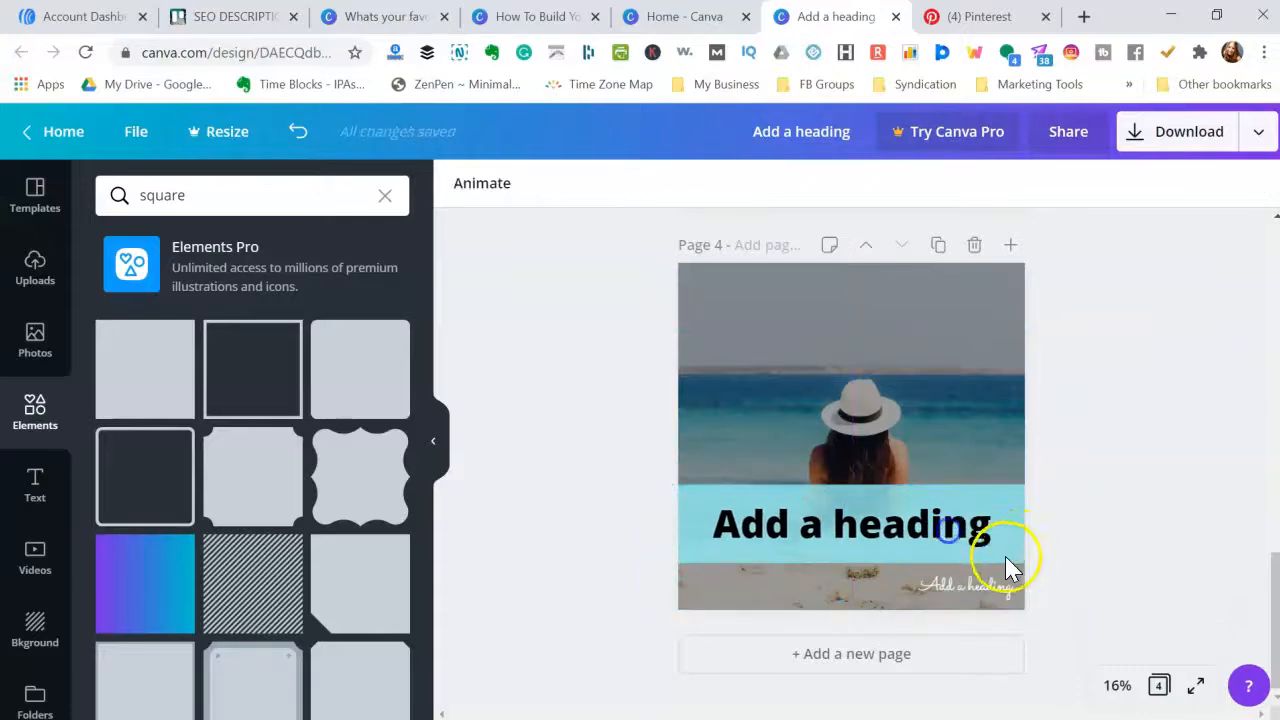
left_click(933, 491)
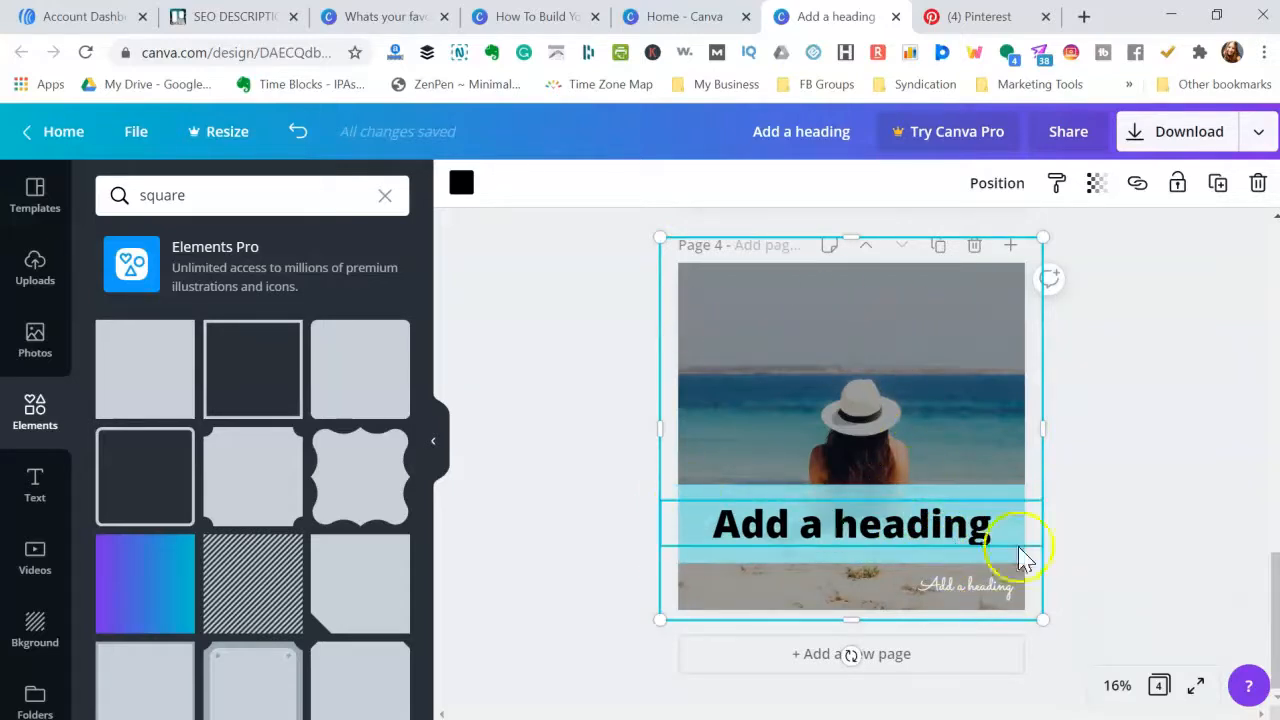
left_click(1050, 460)
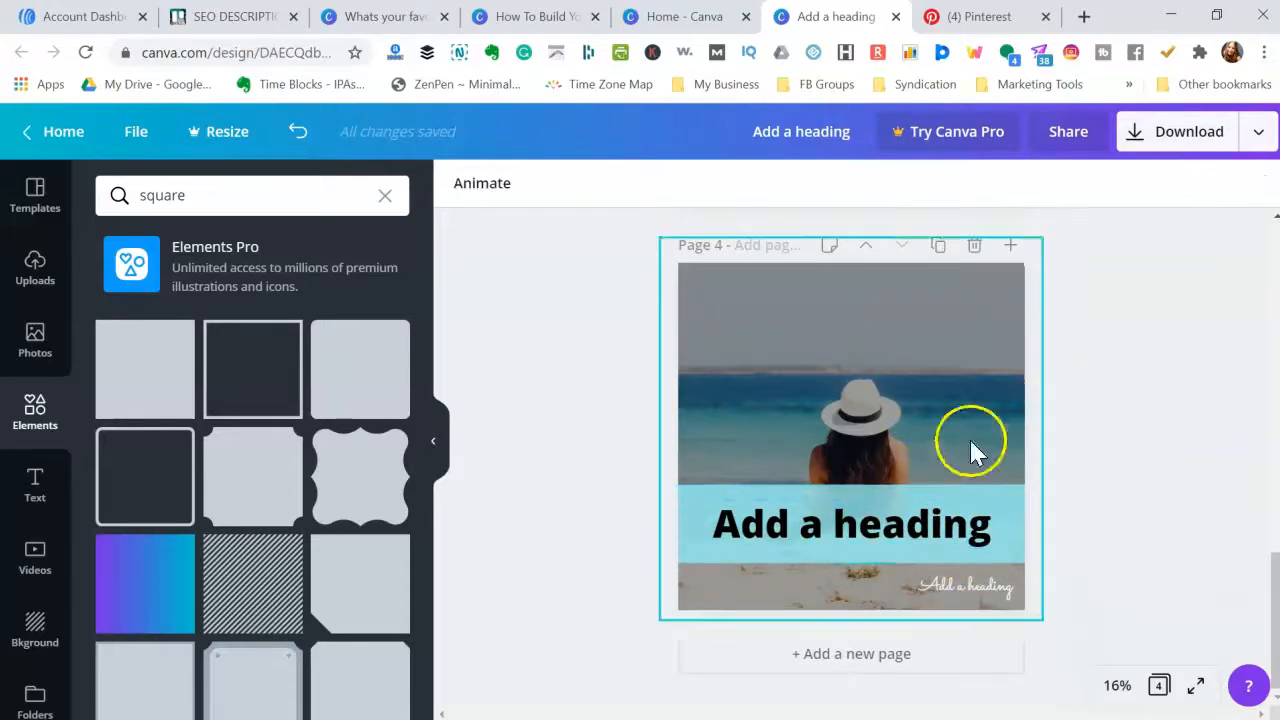
Compare the finished post layout on page 4 with the layouts on the earlier pages
scroll(990, 450, "up", 2)
scroll(931, 455, "up", 5)
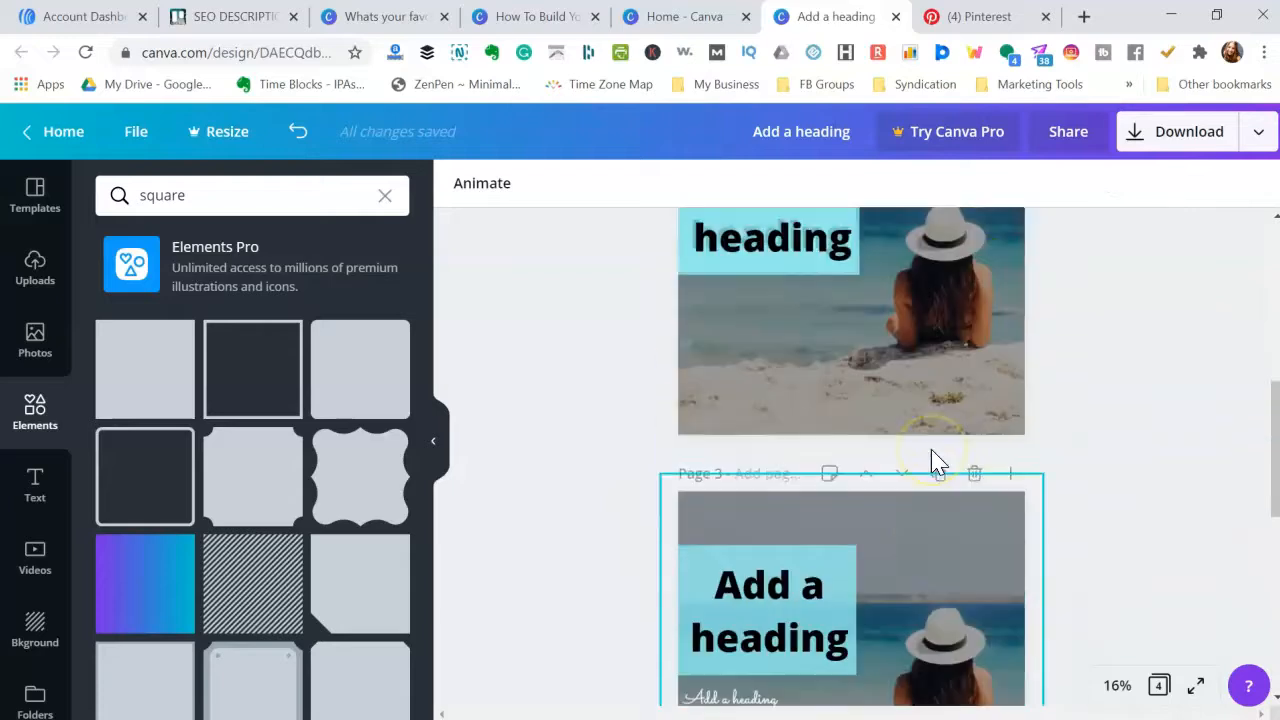
scroll(930, 446, "down", 5)
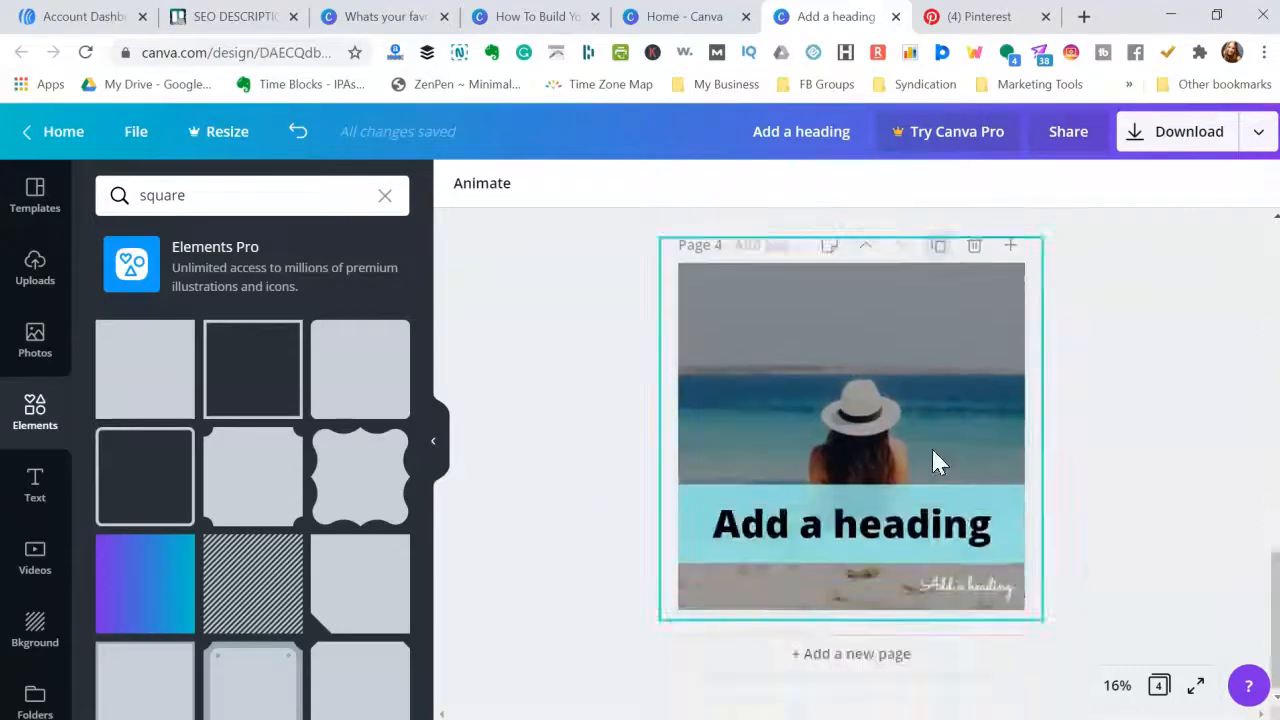
scroll(931, 446, "up", 7)
left_click(952, 445)
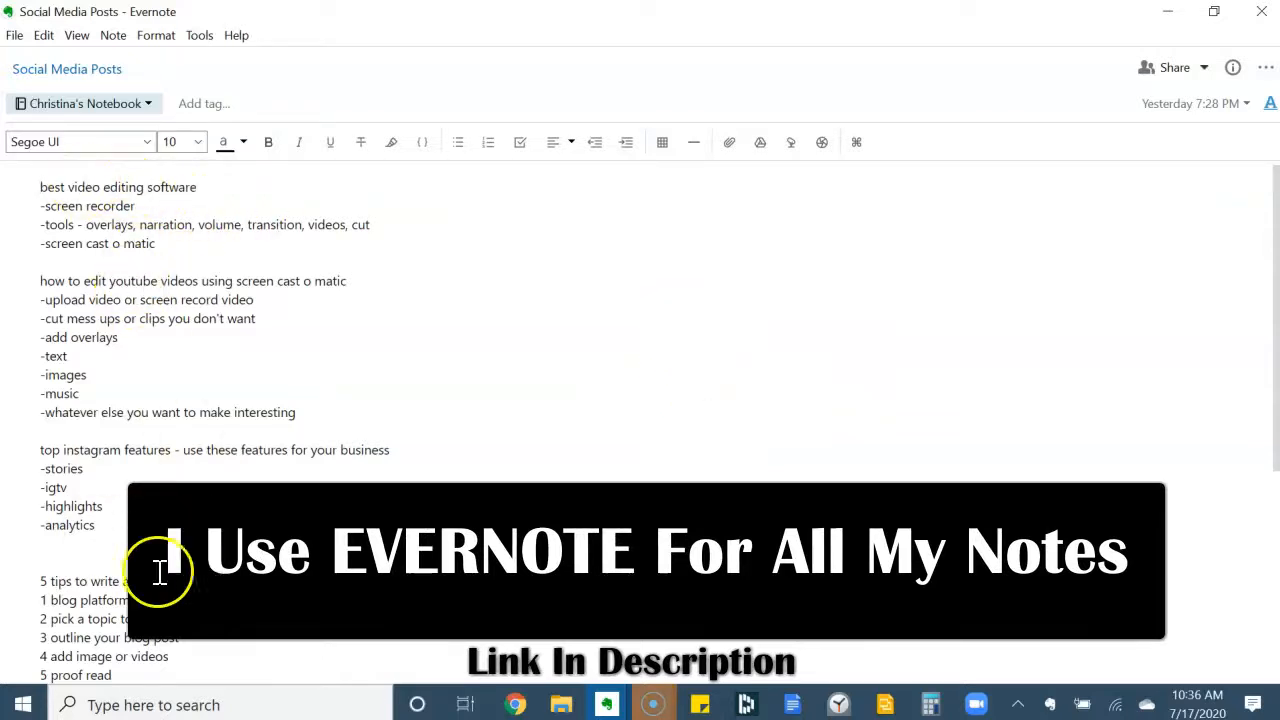
Look through the content ideas in the Social Media Posts note in Evernote
scroll(143, 601, "down", 2)
scroll(143, 601, "down", 2)
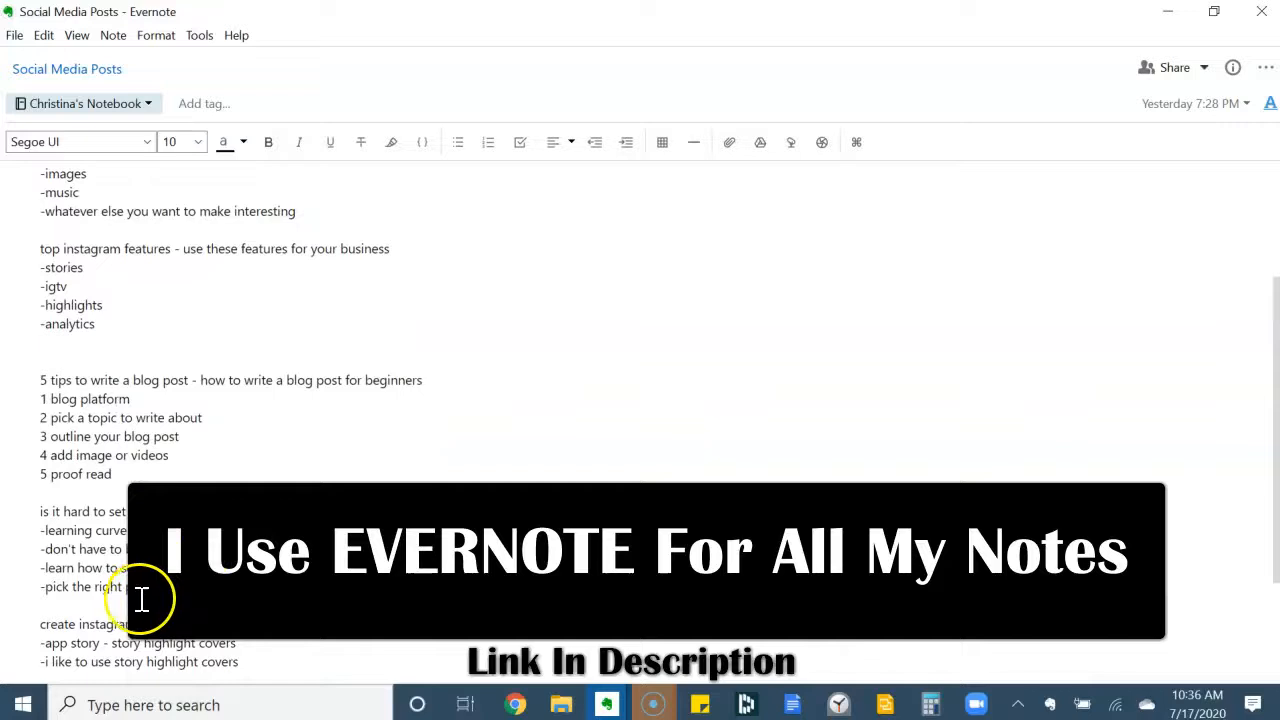
scroll(134, 600, "up", 4)
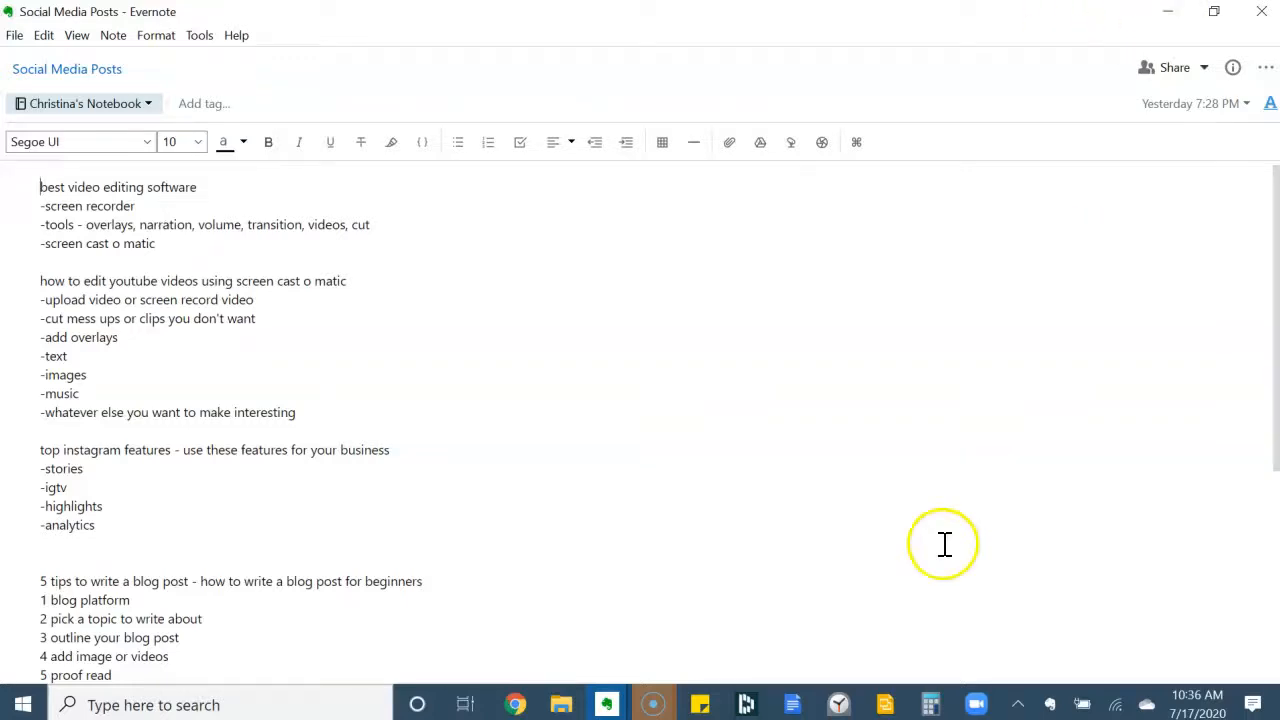
Switch back to Canva and review the first two pages of the Add a heading design
key("alt+Tab")
scroll(546, 534, "down", 3)
scroll(550, 530, "up", 3)
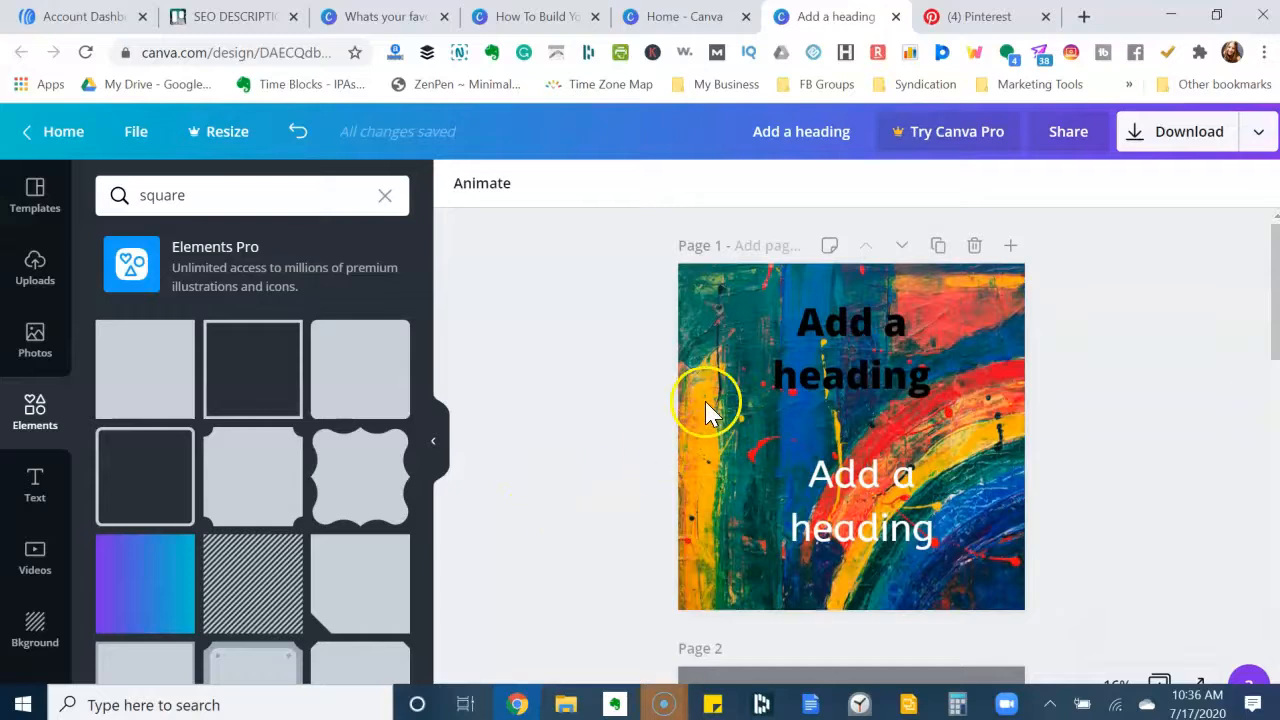
scroll(706, 412, "down", 3)
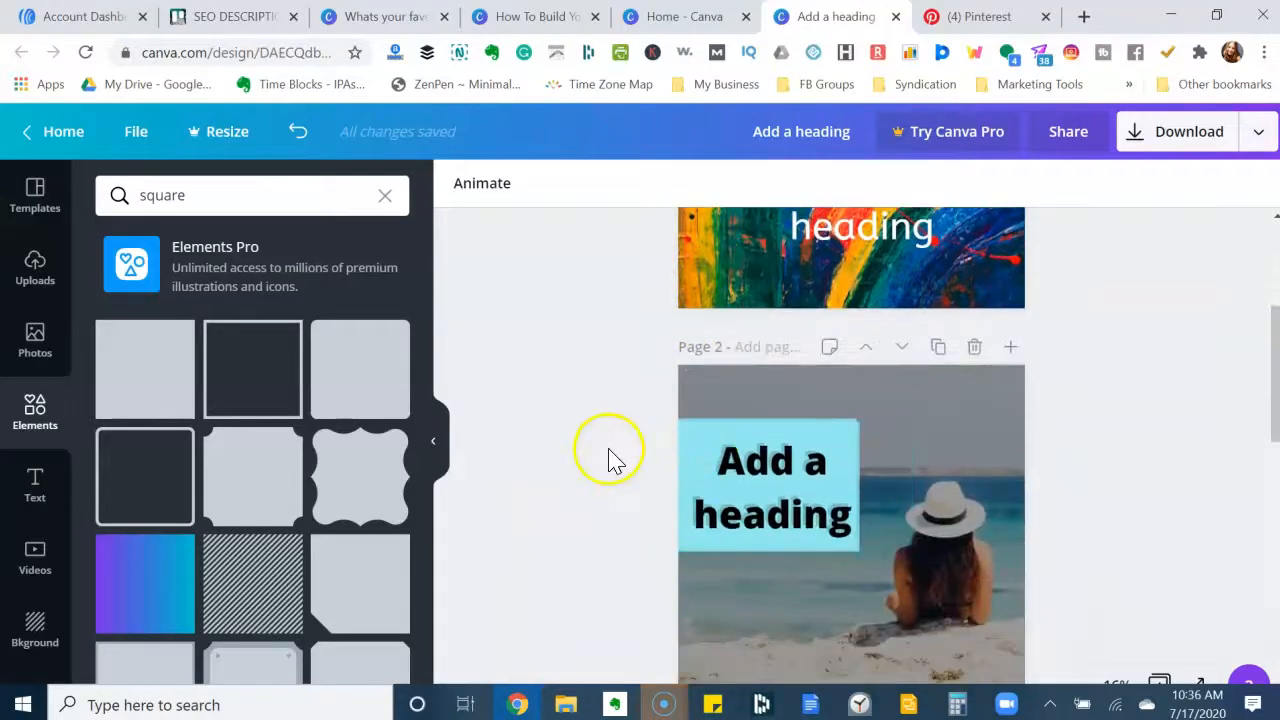
scroll(606, 455, "up", 2)
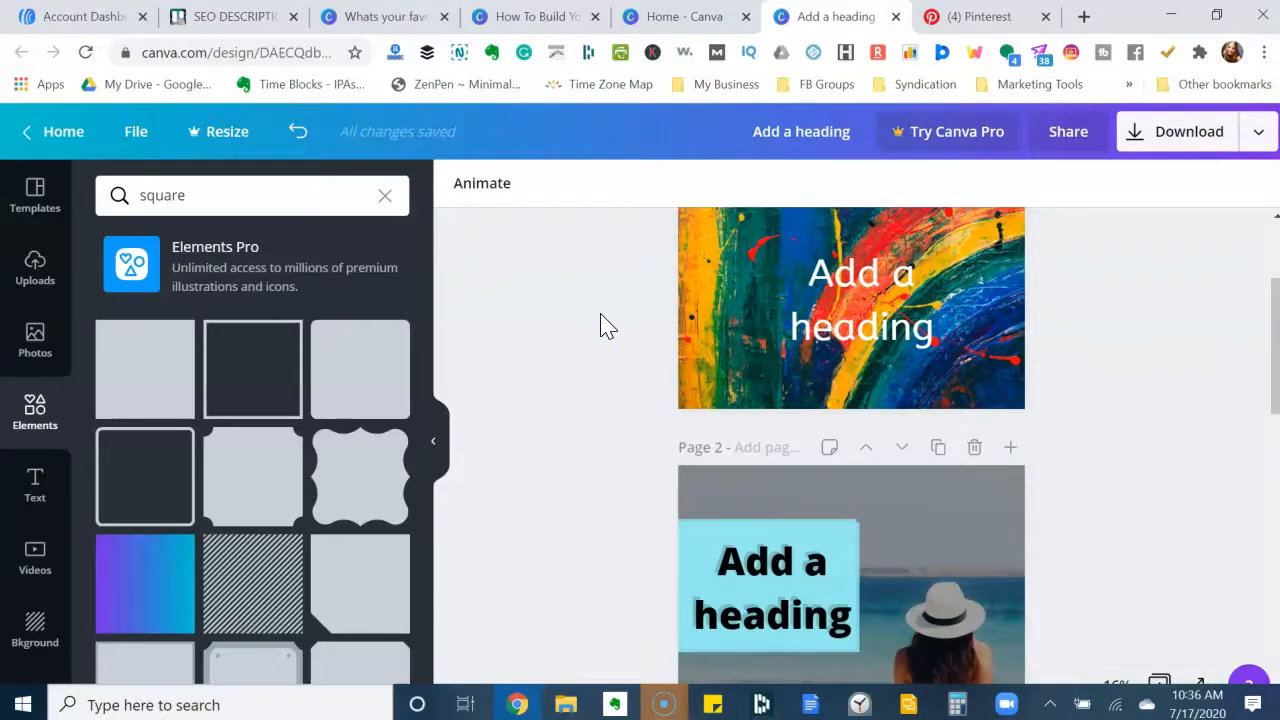
Switch to the How To Build Your Business On Instagram design and review the mini video series carousel on pages 1 to 3
left_click(540, 20)
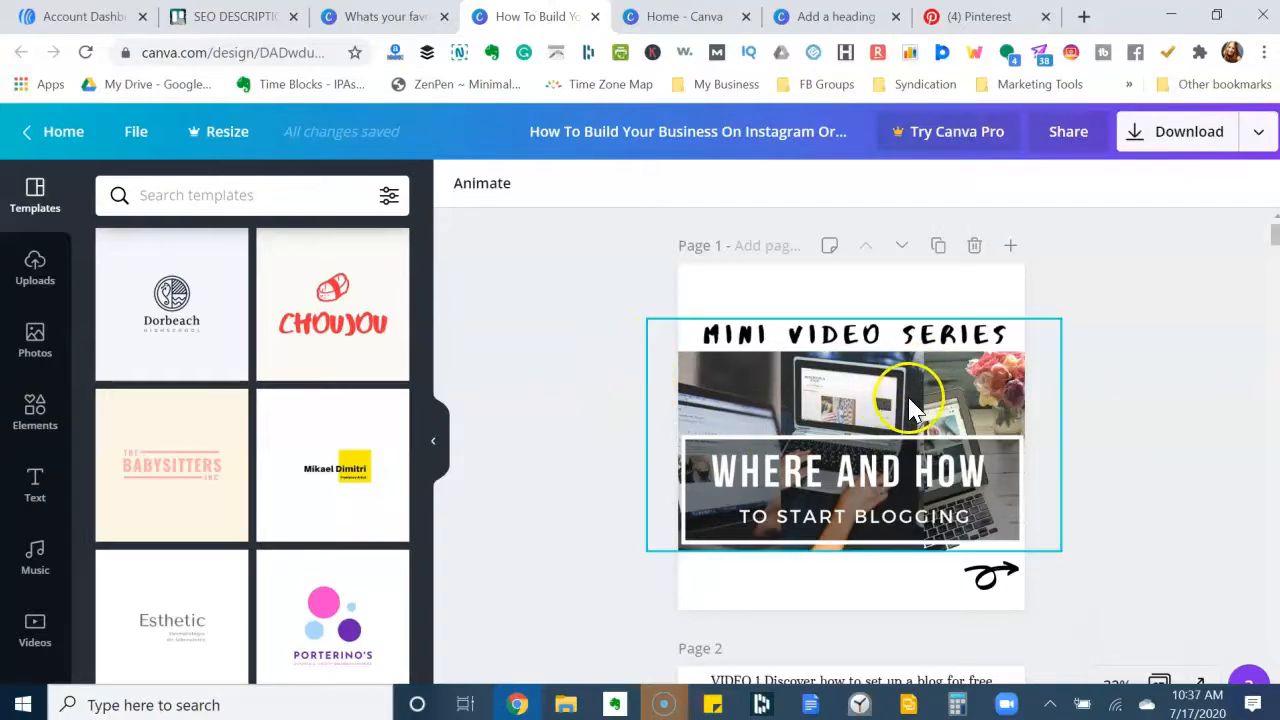
scroll(715, 395, "down", 1)
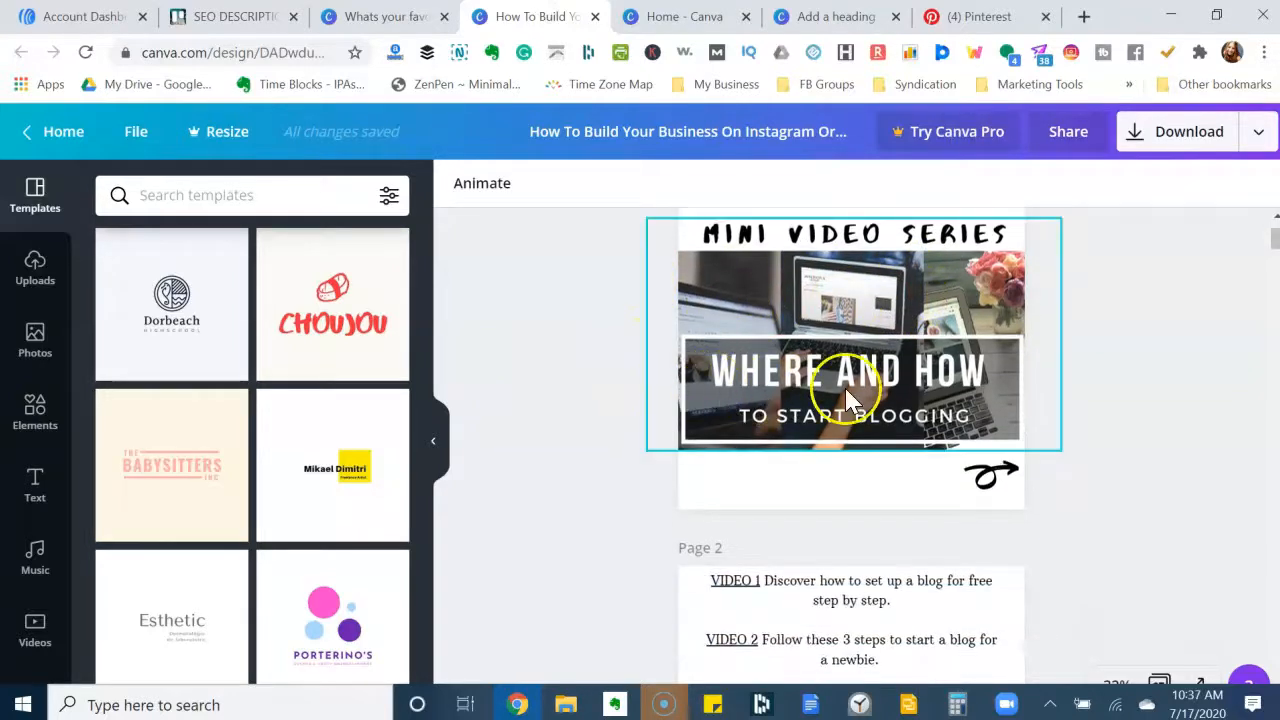
scroll(1023, 380, "down", 1)
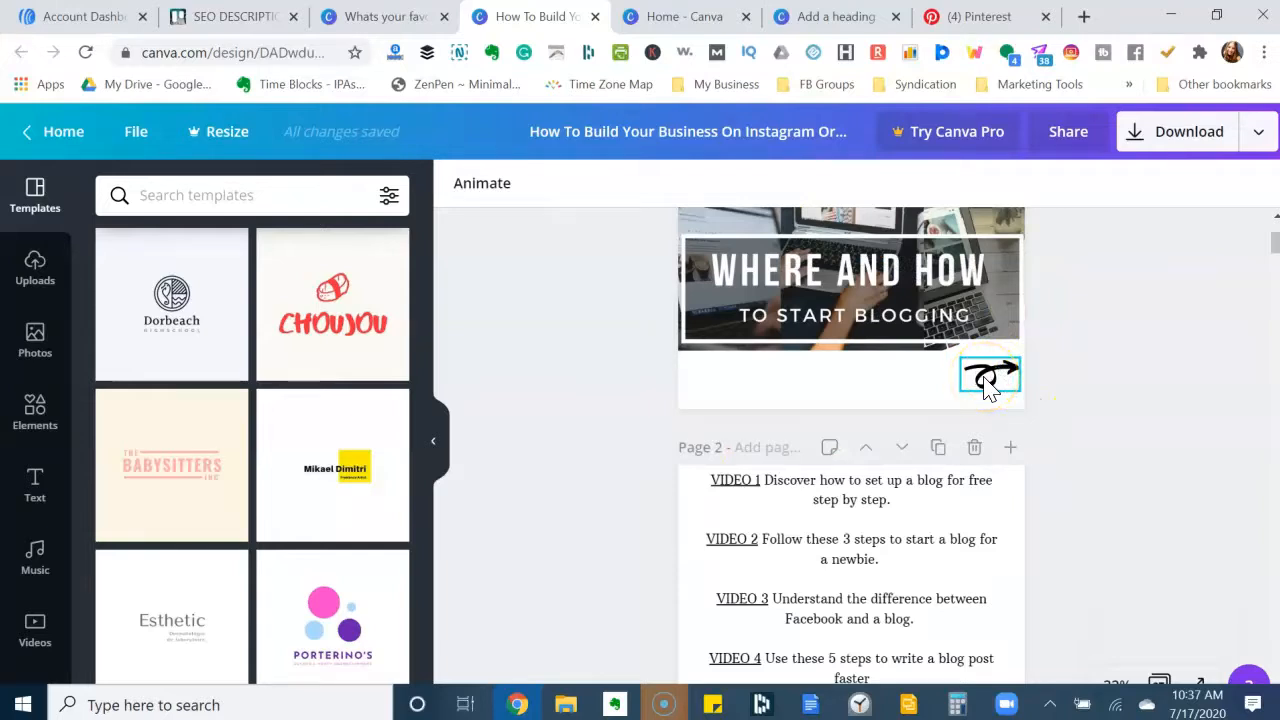
scroll(580, 451, "down", 2)
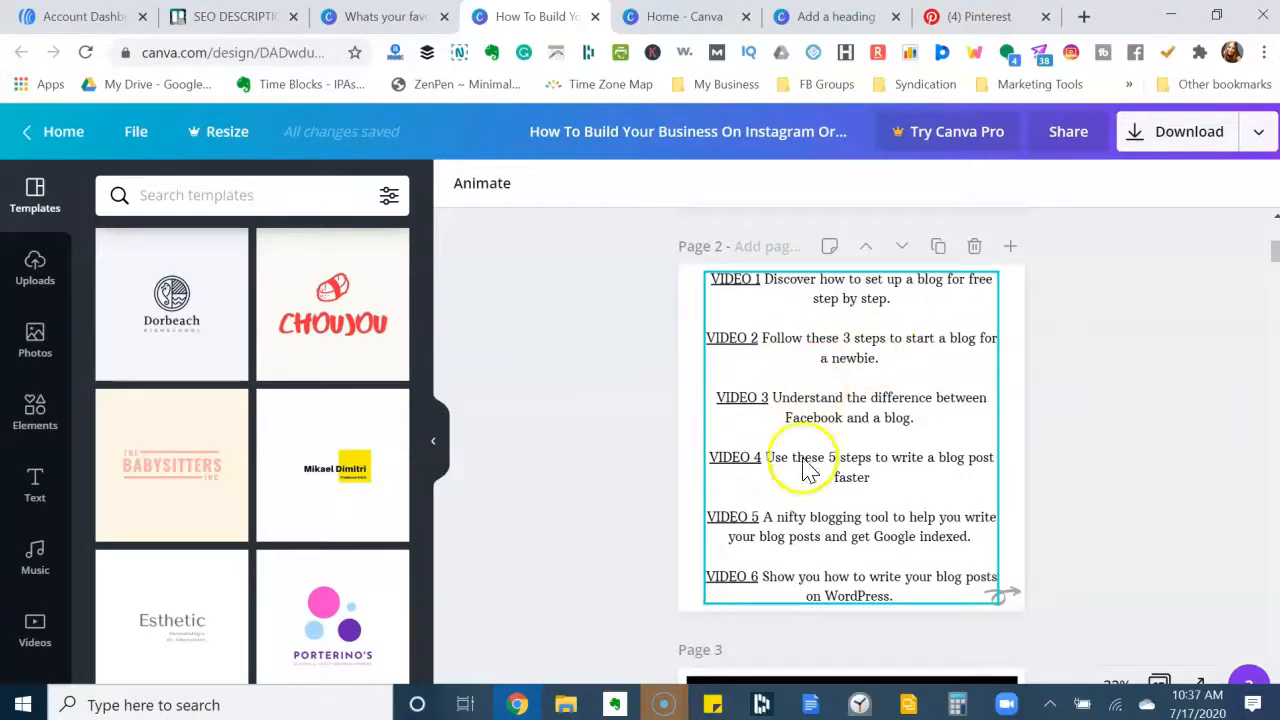
scroll(808, 470, "down", 2)
scroll(971, 377, "down", 2)
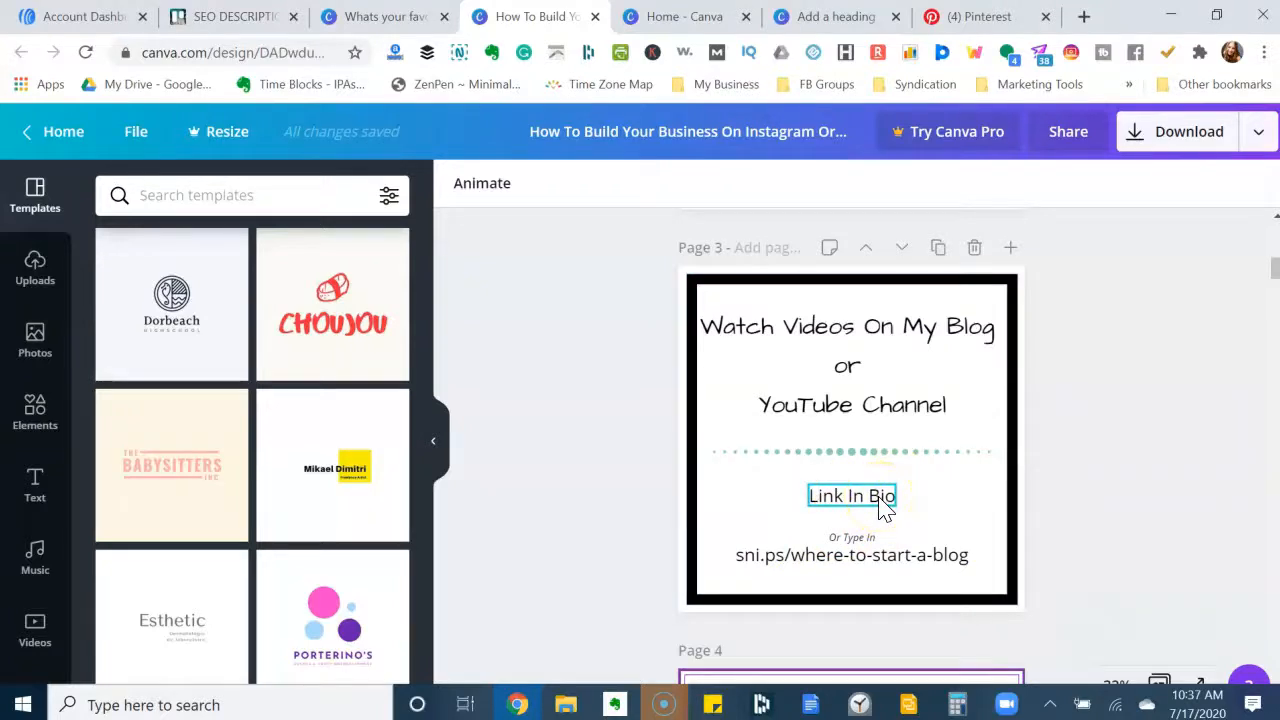
Look through the Instagram course pages and examine the Why Blog? carousel on pages 7 to 9
scroll(625, 520, "down", 12)
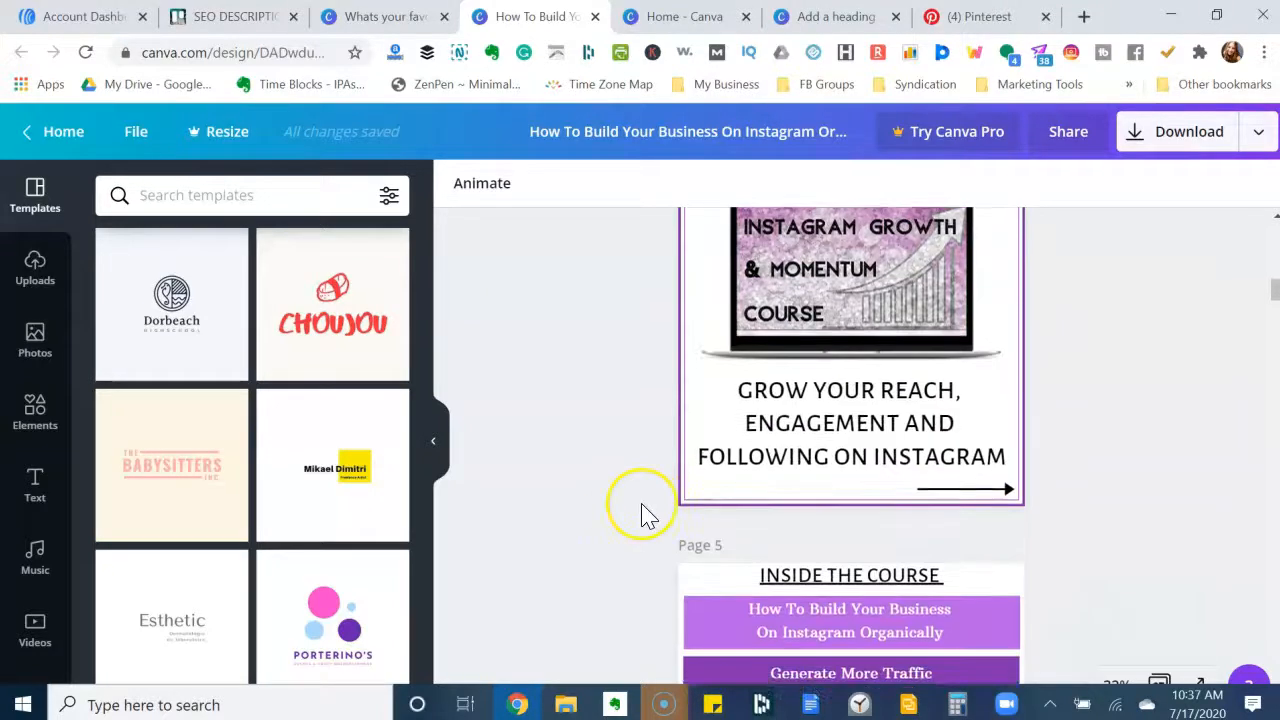
scroll(645, 515, "down", 5)
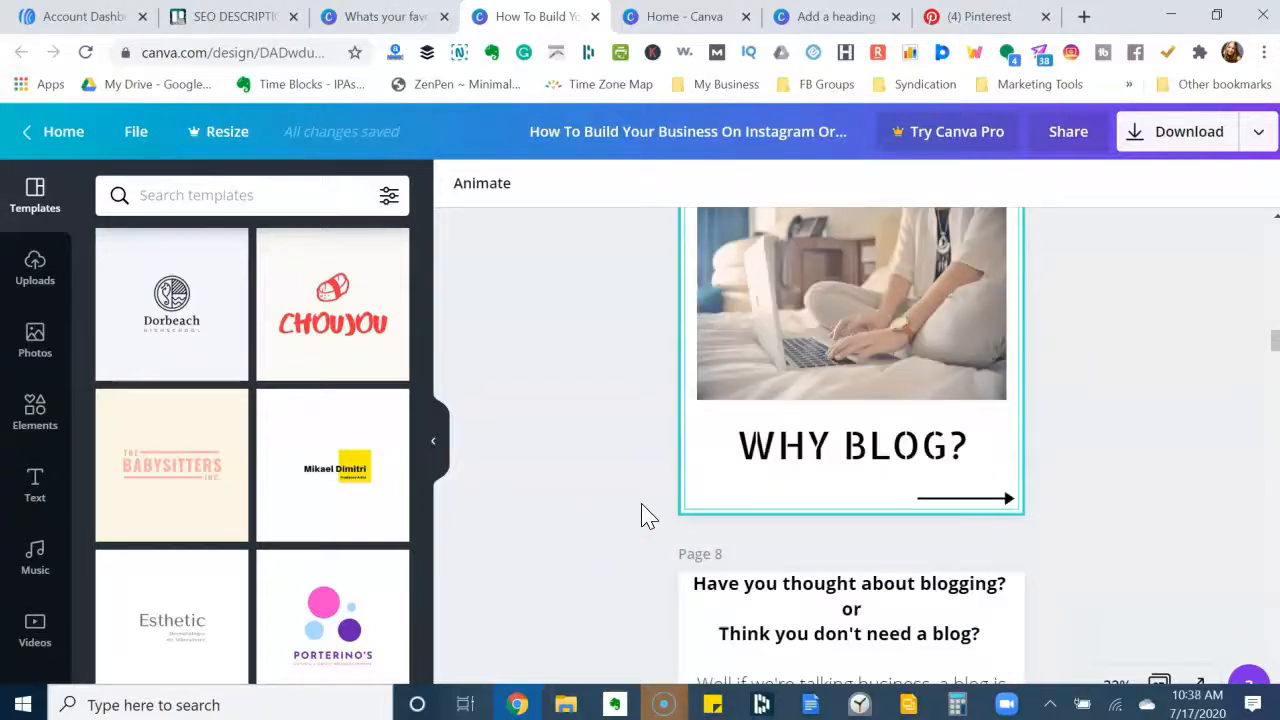
scroll(645, 515, "up", 2)
scroll(645, 515, "down", 3)
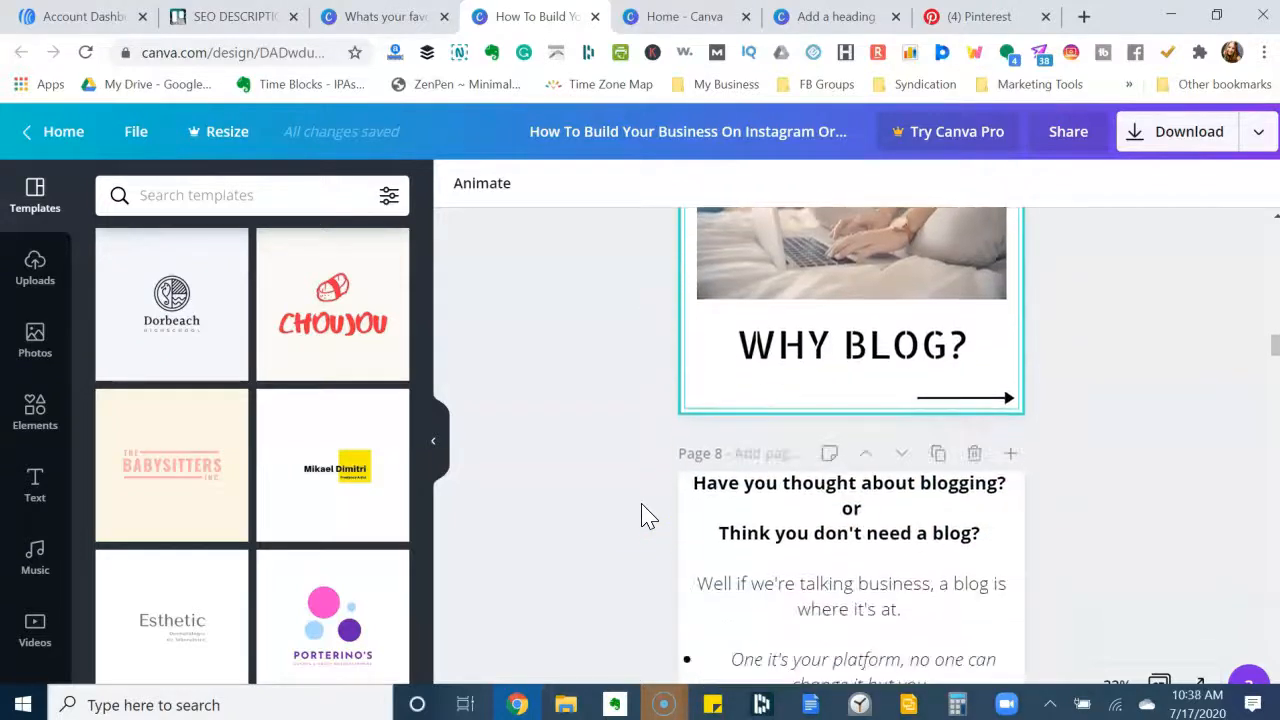
scroll(645, 515, "down", 2)
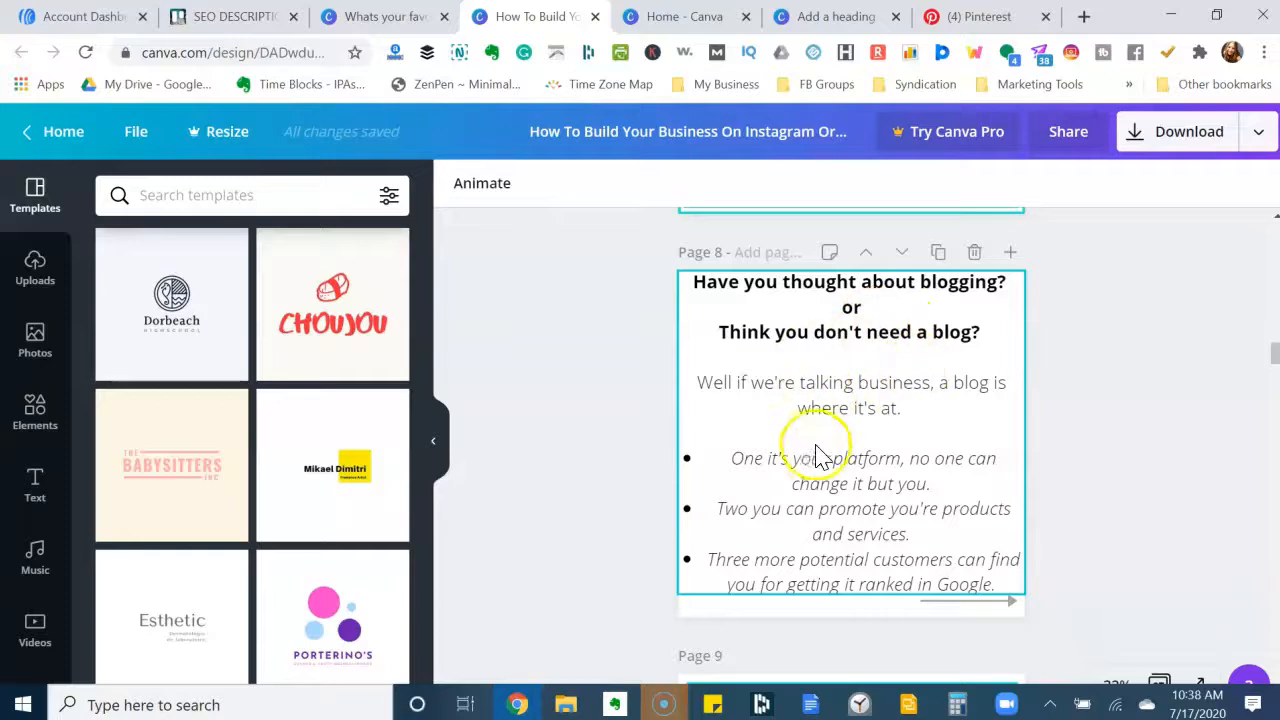
scroll(646, 486, "down", 3)
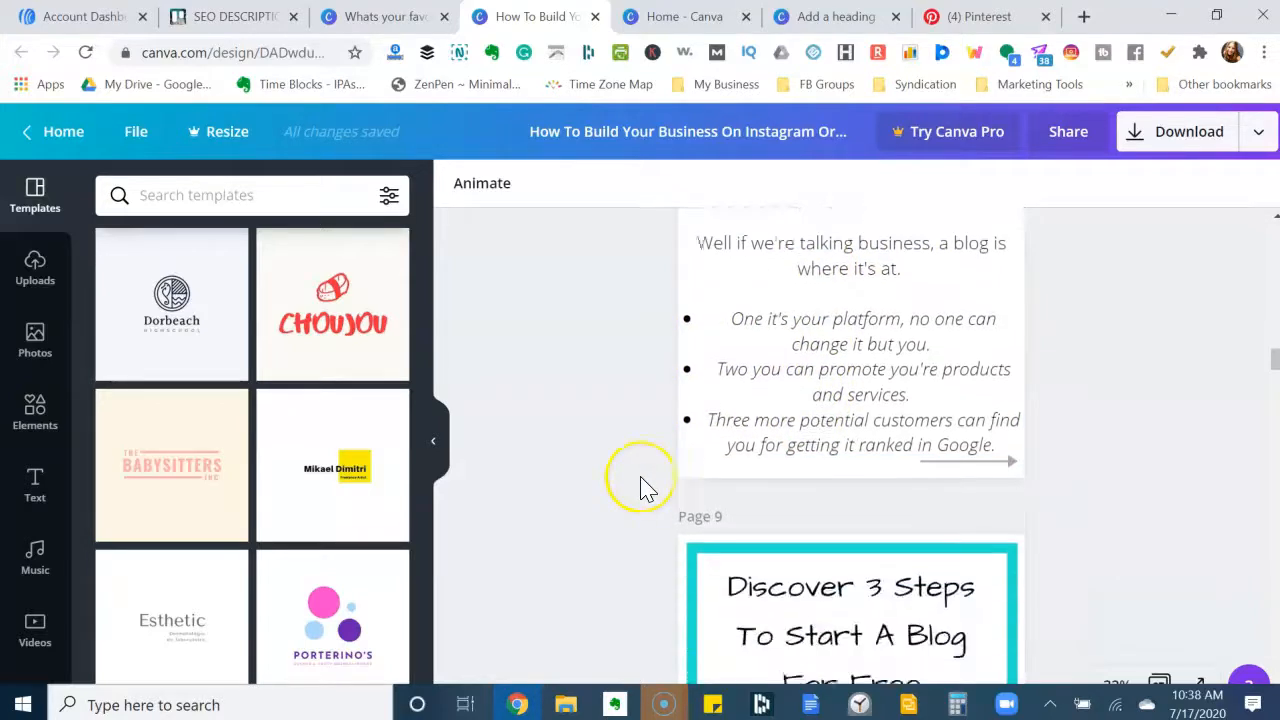
scroll(646, 486, "down", 1)
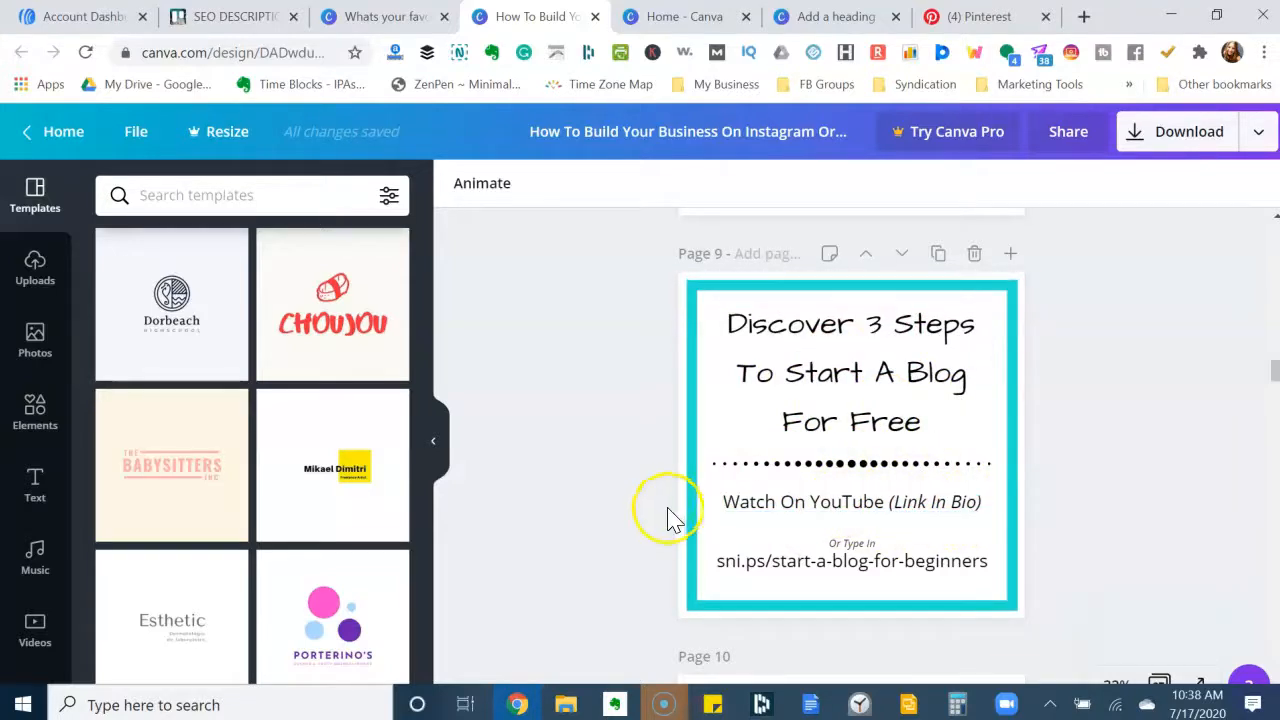
scroll(575, 518, "up", 5)
scroll(575, 518, "up", 3)
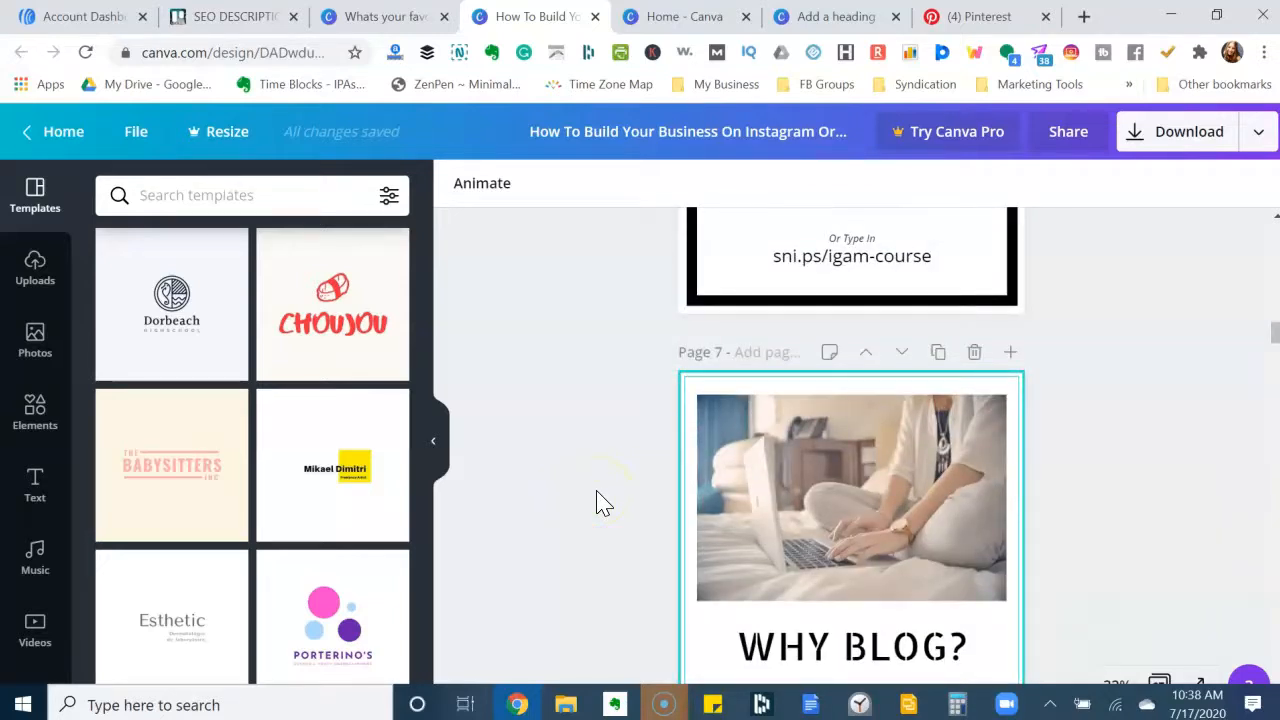
scroll(606, 366, "down", 2)
scroll(660, 380, "up", 1)
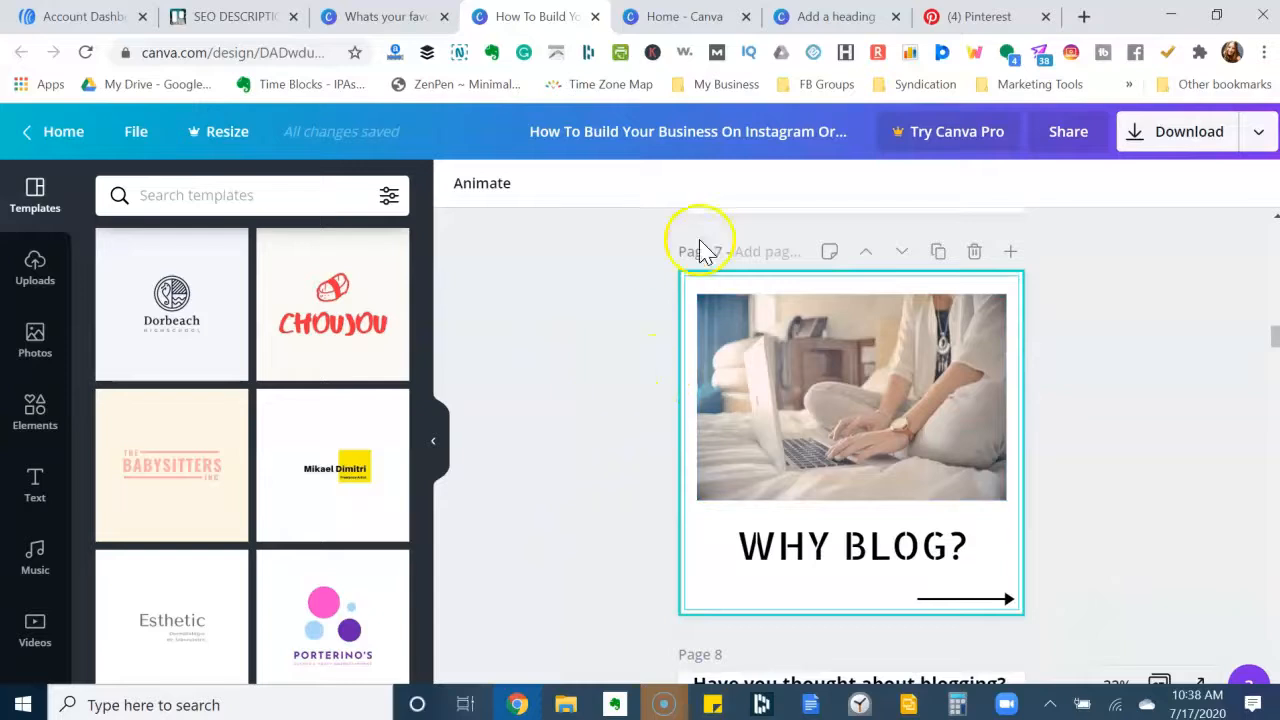
Switch to the Whats your favorite part about design and examine the photo and text layouts on pages 1 to 4
left_click(382, 16)
scroll(610, 318, "up", 1)
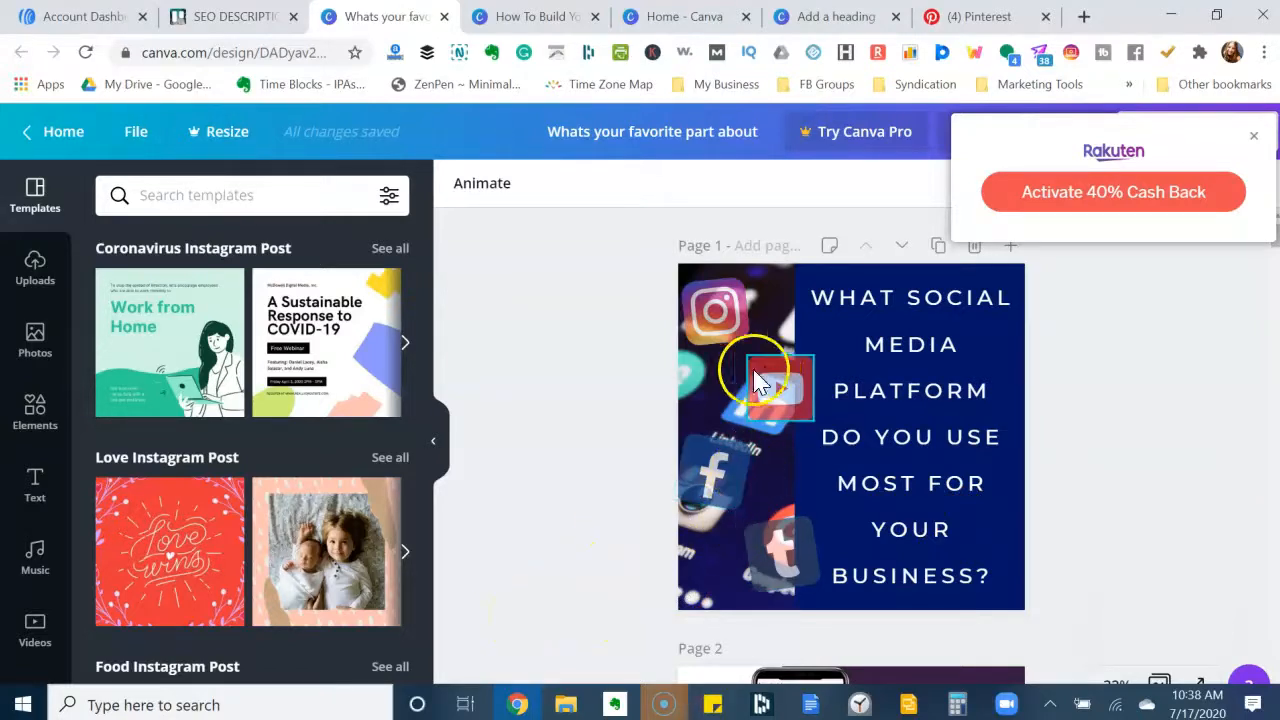
left_click(713, 393)
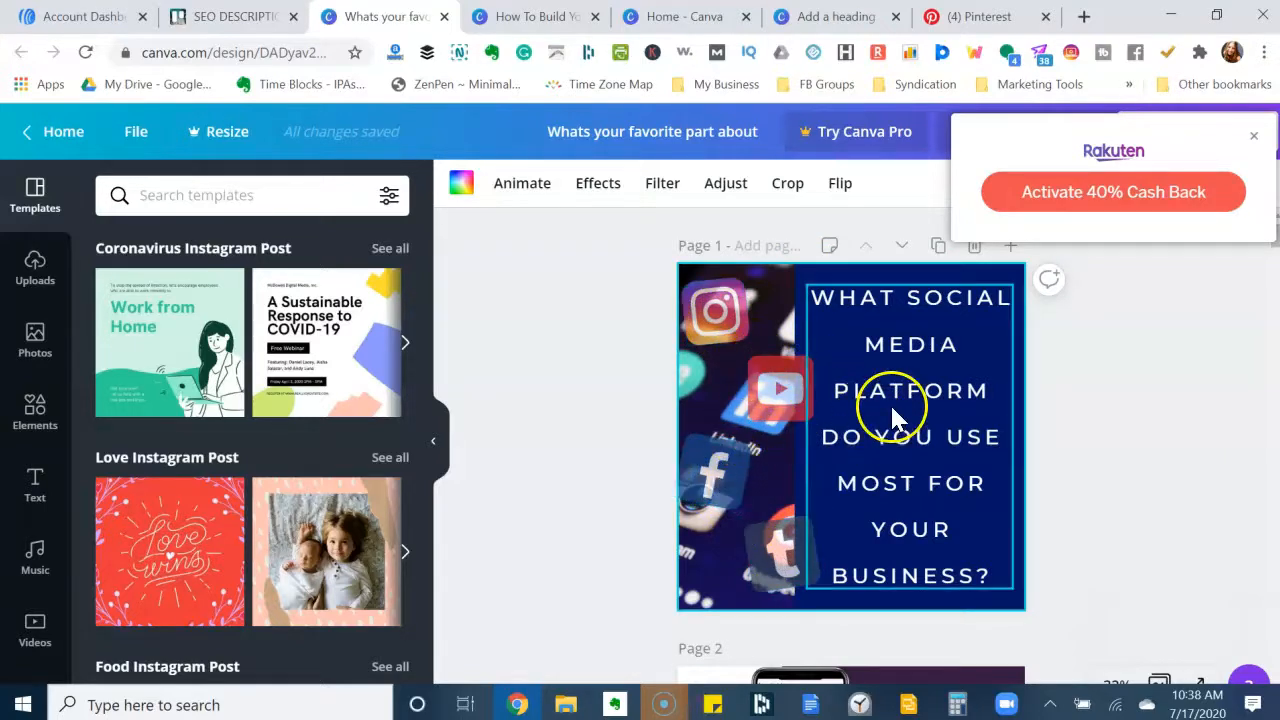
scroll(899, 490, "down", 5)
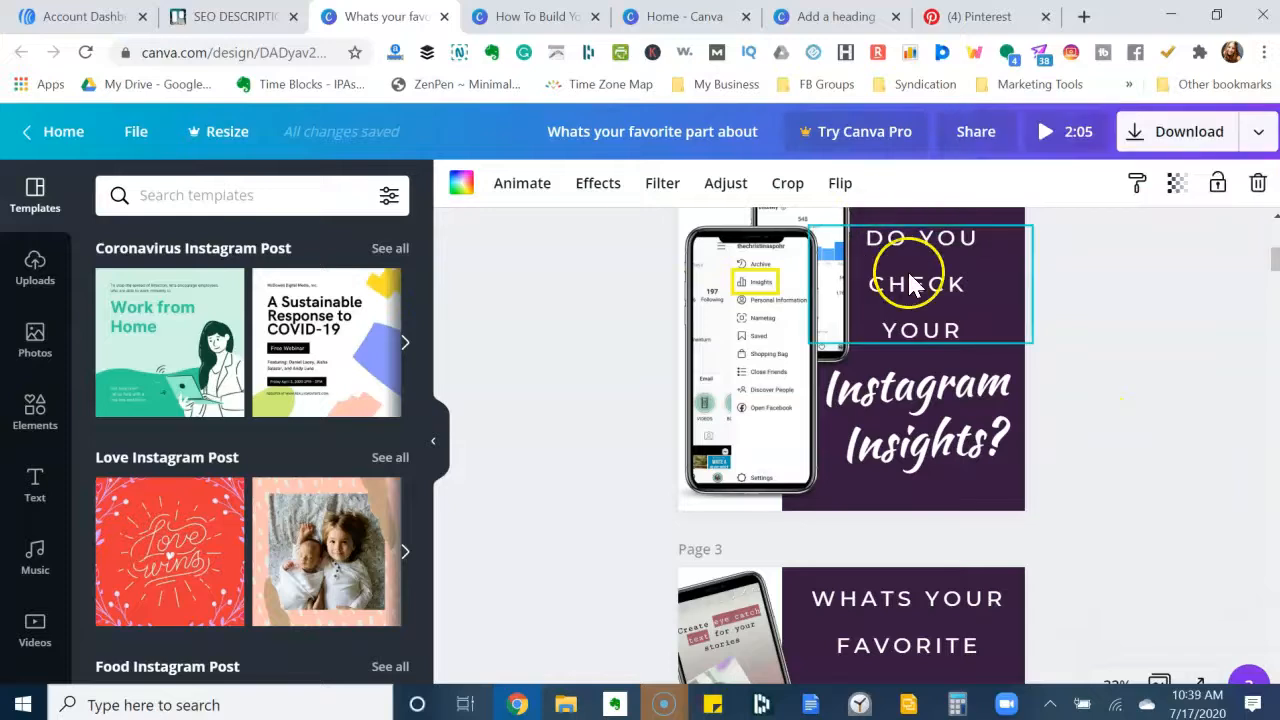
scroll(918, 423, "up", 1)
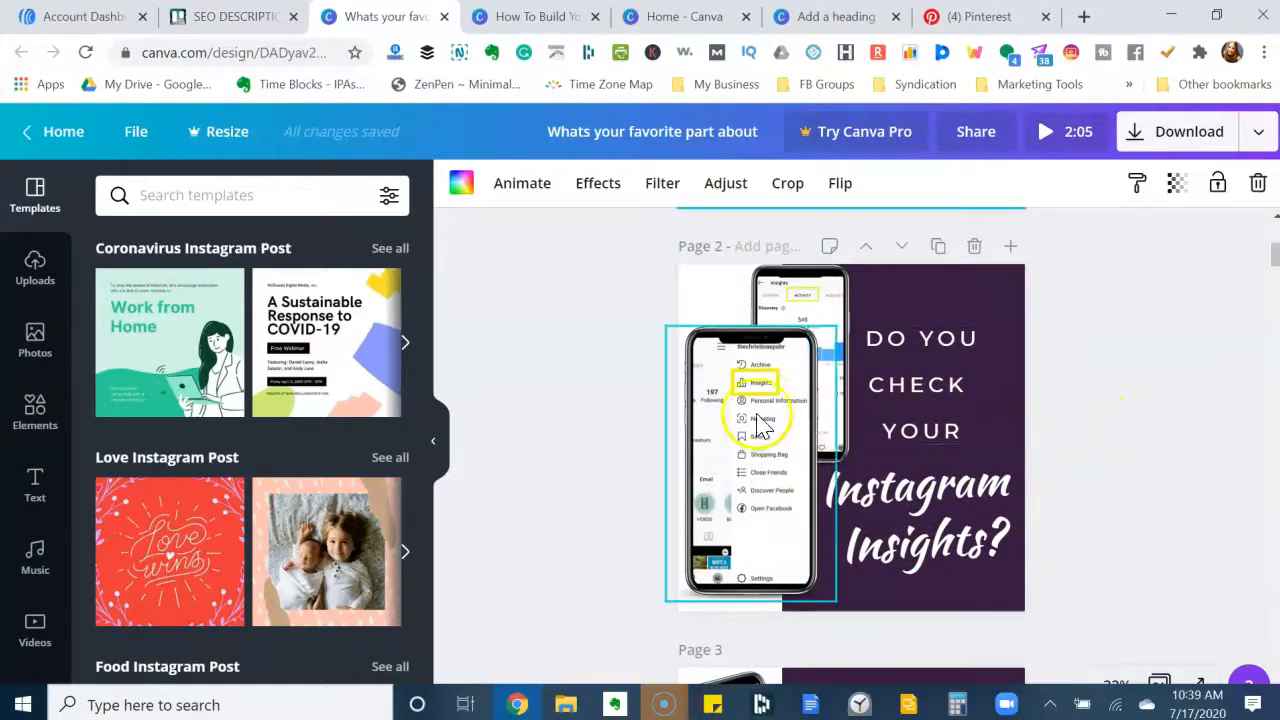
scroll(903, 418, "down", 5)
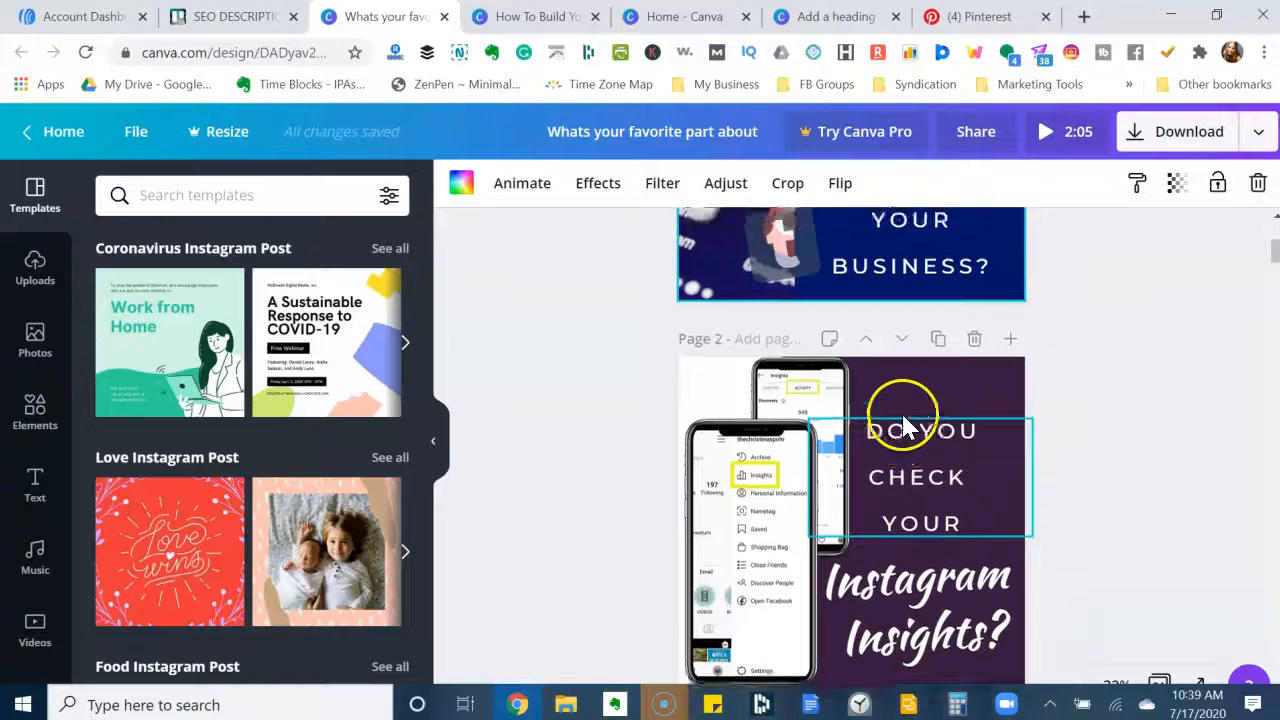
scroll(903, 415, "down", 1)
scroll(903, 415, "up", 1)
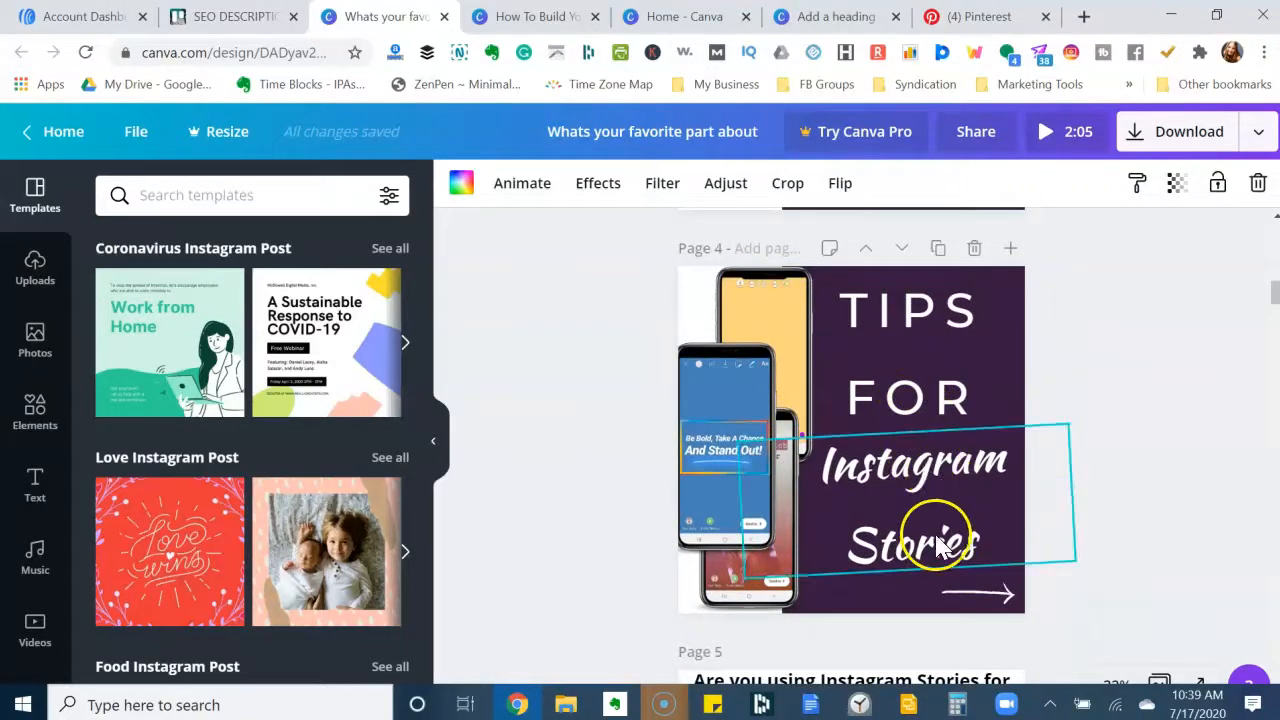
scroll(770, 430, "down", 1)
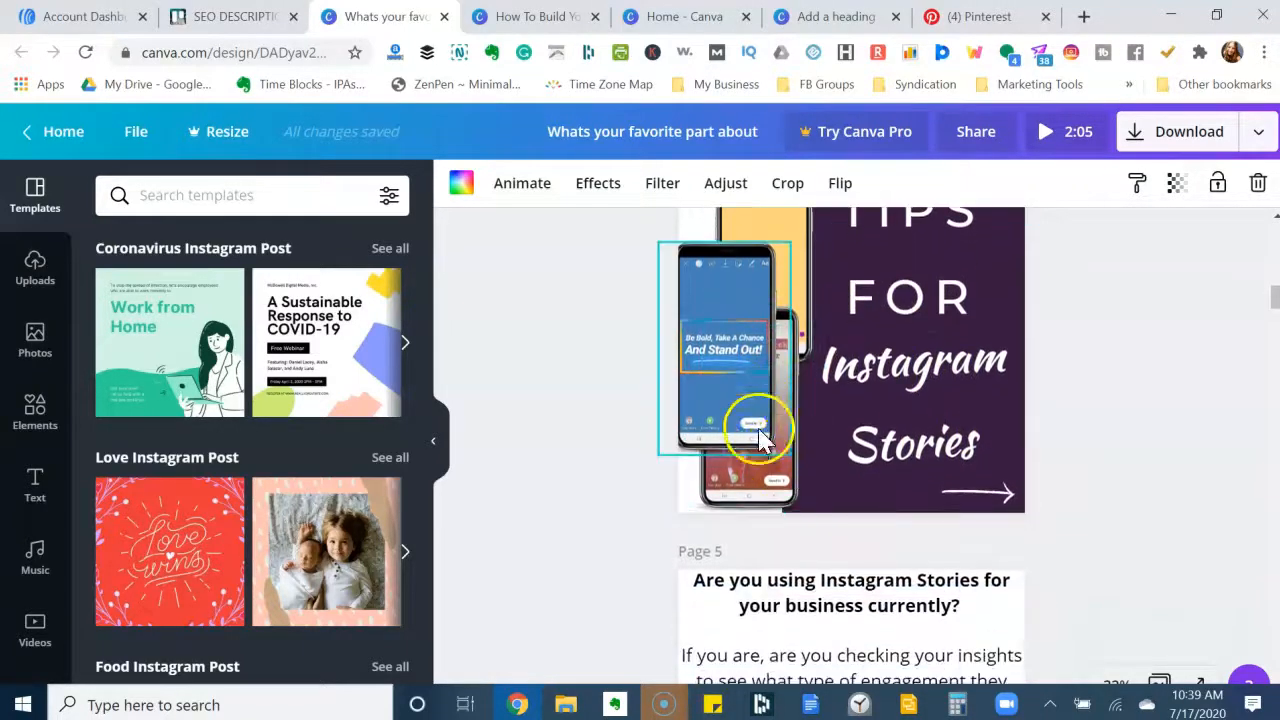
scroll(751, 326, "up", 1)
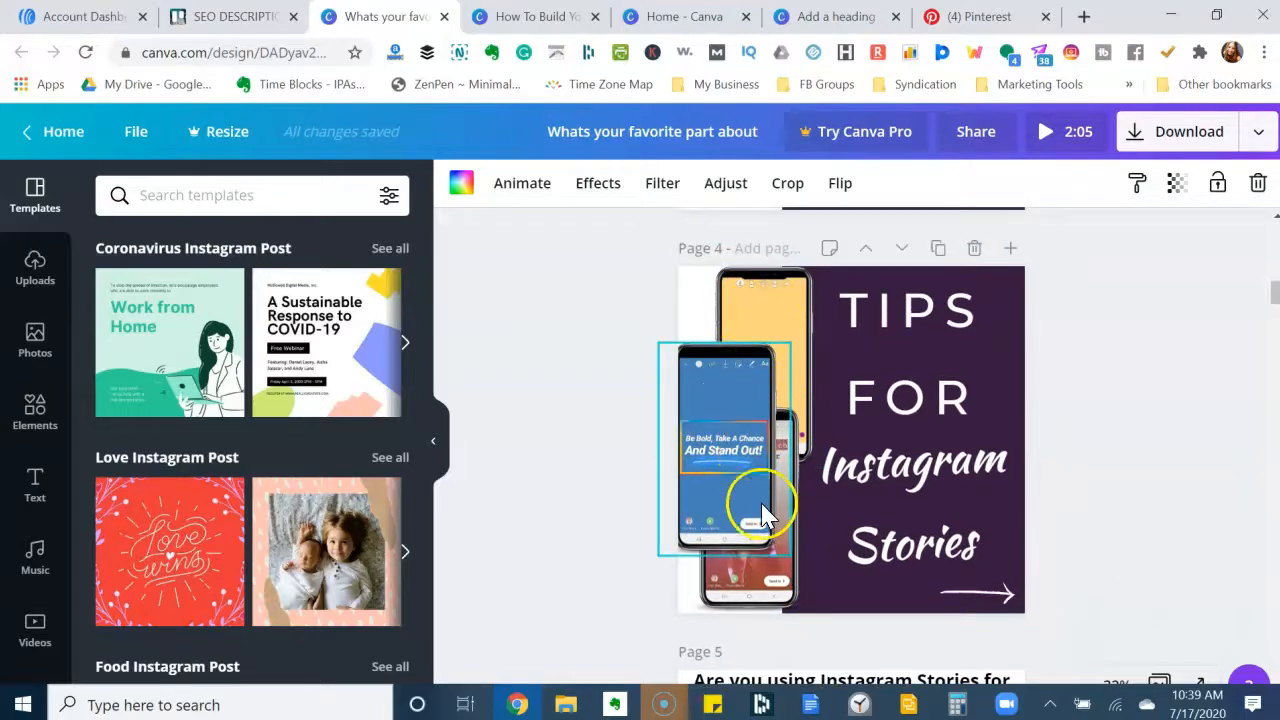
Search the design elements for "phone"
left_click(38, 415)
left_click(192, 200)
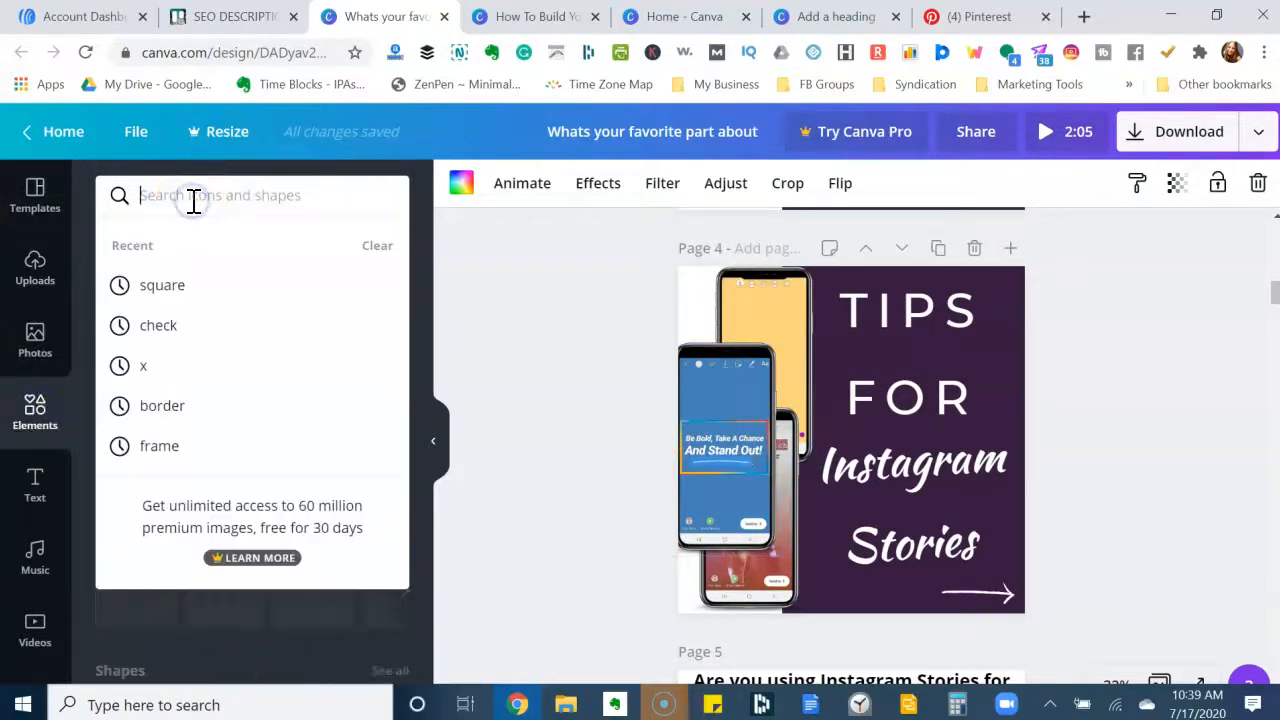
type("phone")
key("Return")
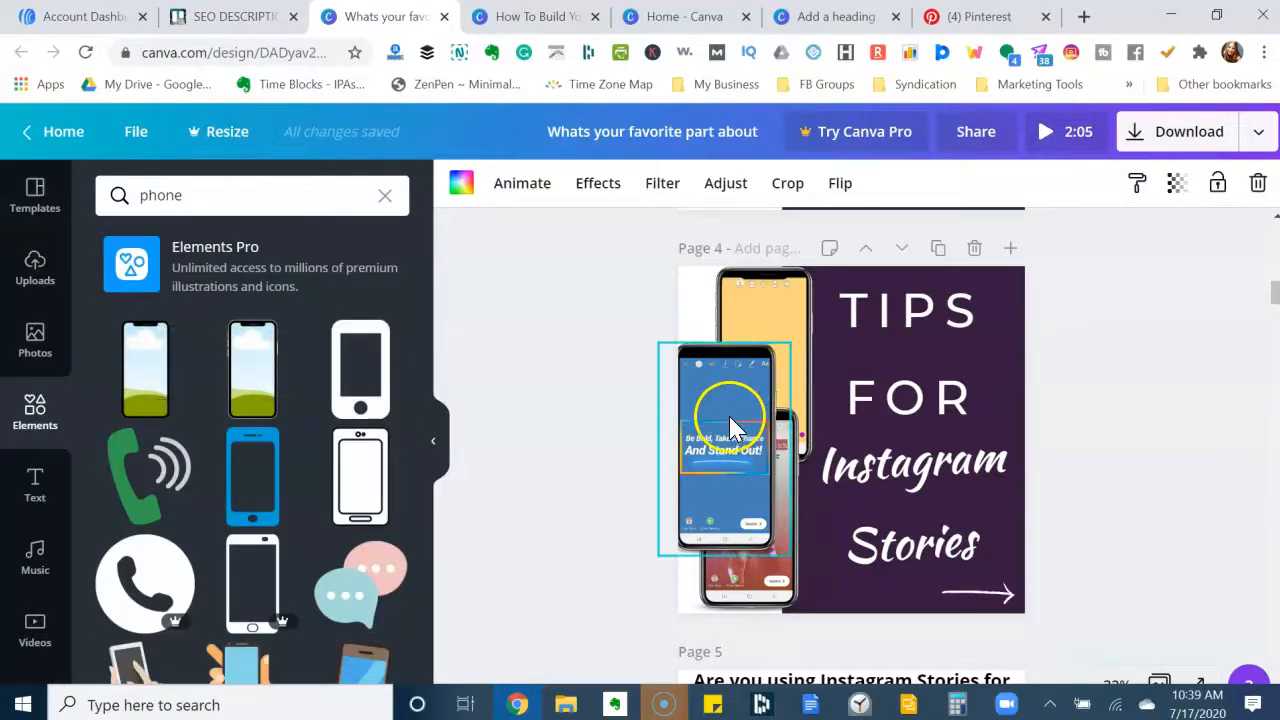
Review the Instagram Stories text slide on page 5 and the YouTube channel call-to-action slide on page 6
scroll(600, 557, "down", 5)
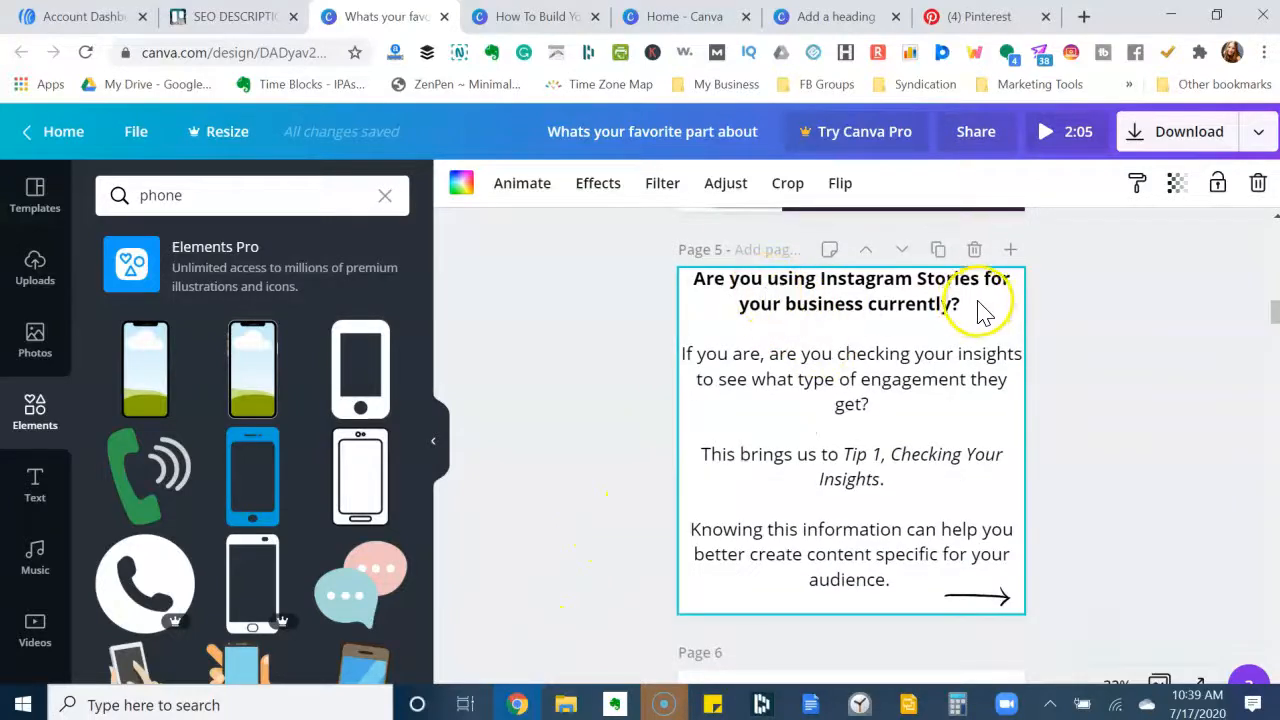
scroll(1010, 385, "down", 1)
scroll(1045, 428, "down", 5)
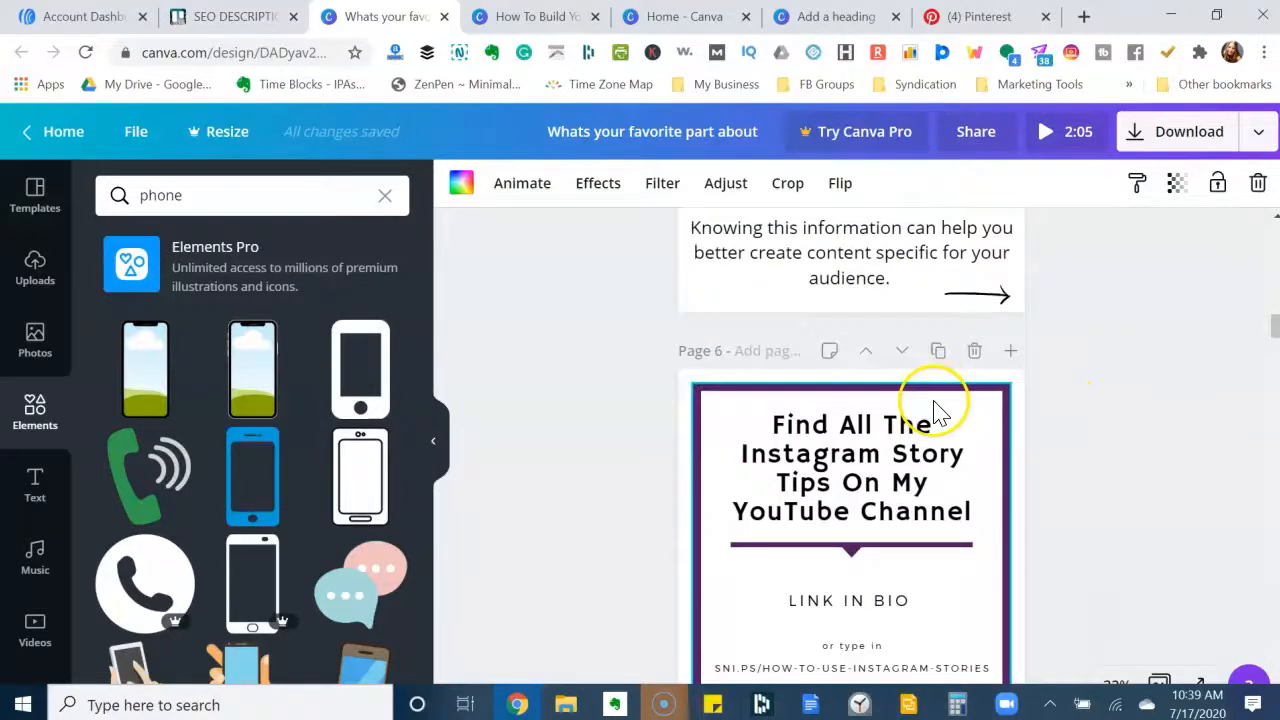
scroll(980, 425, "up", 4)
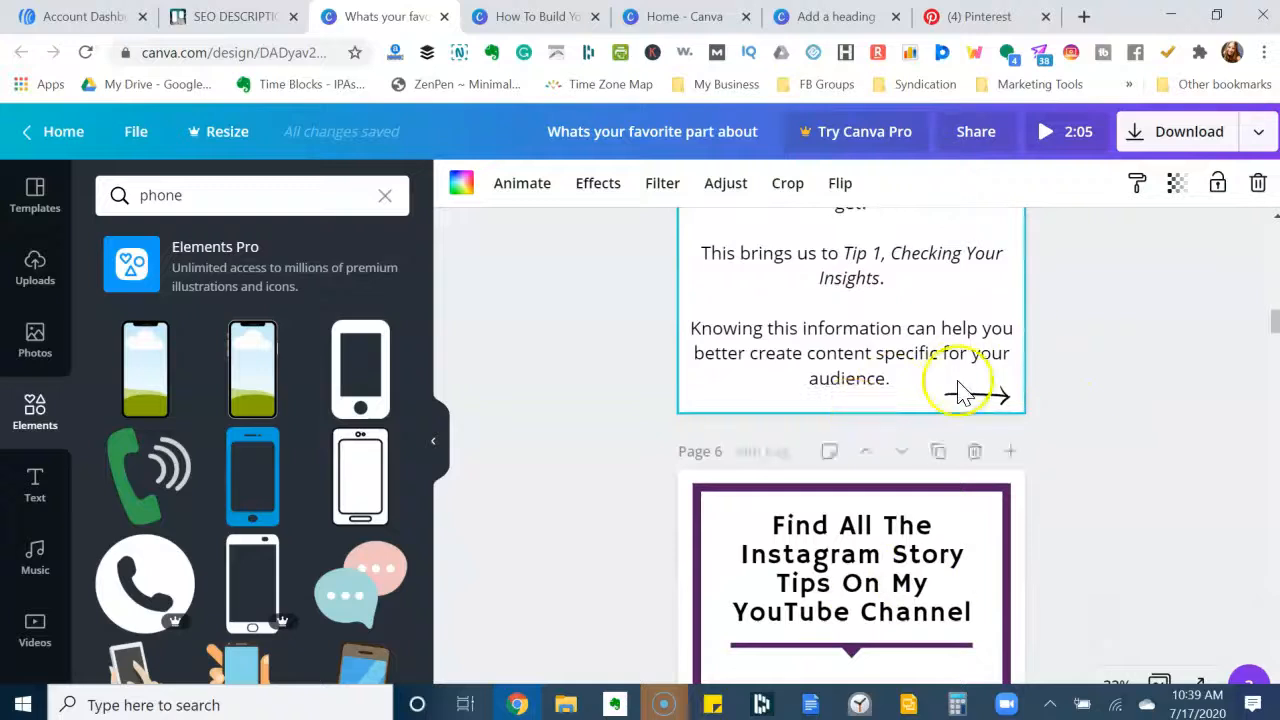
scroll(986, 628, "up", 3)
scroll(900, 420, "down", 2)
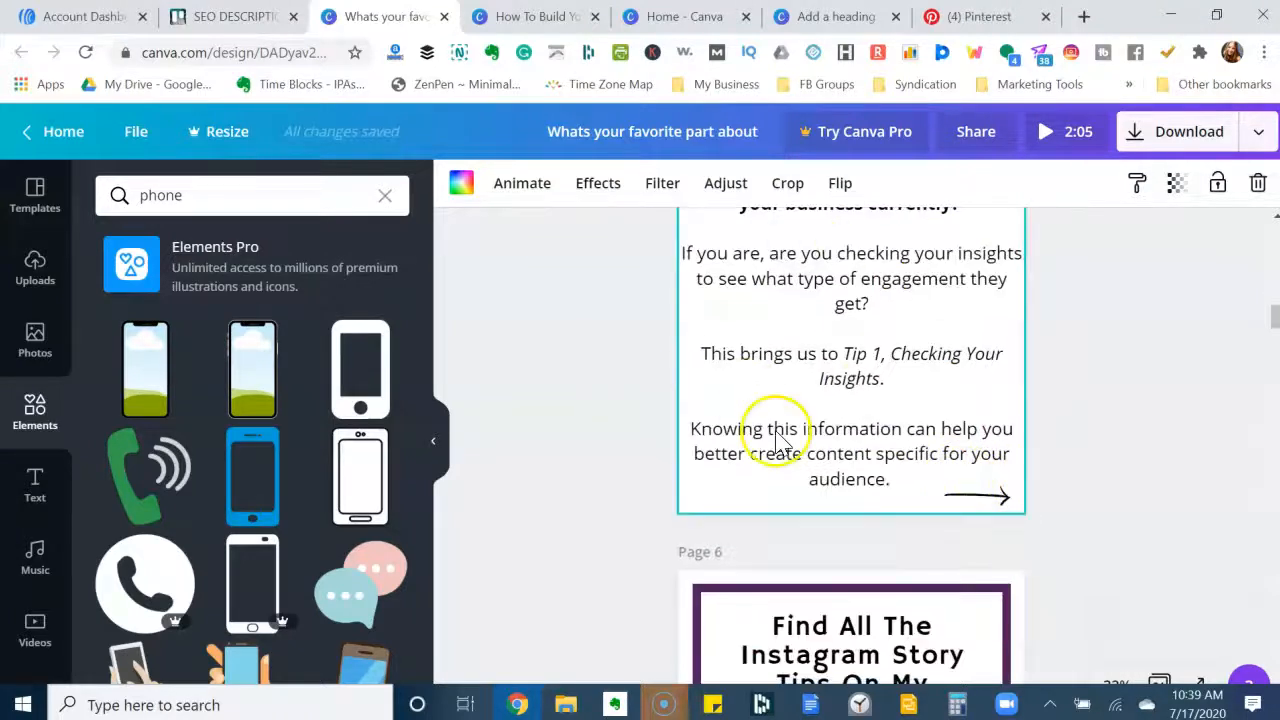
scroll(808, 432, "up", 1)
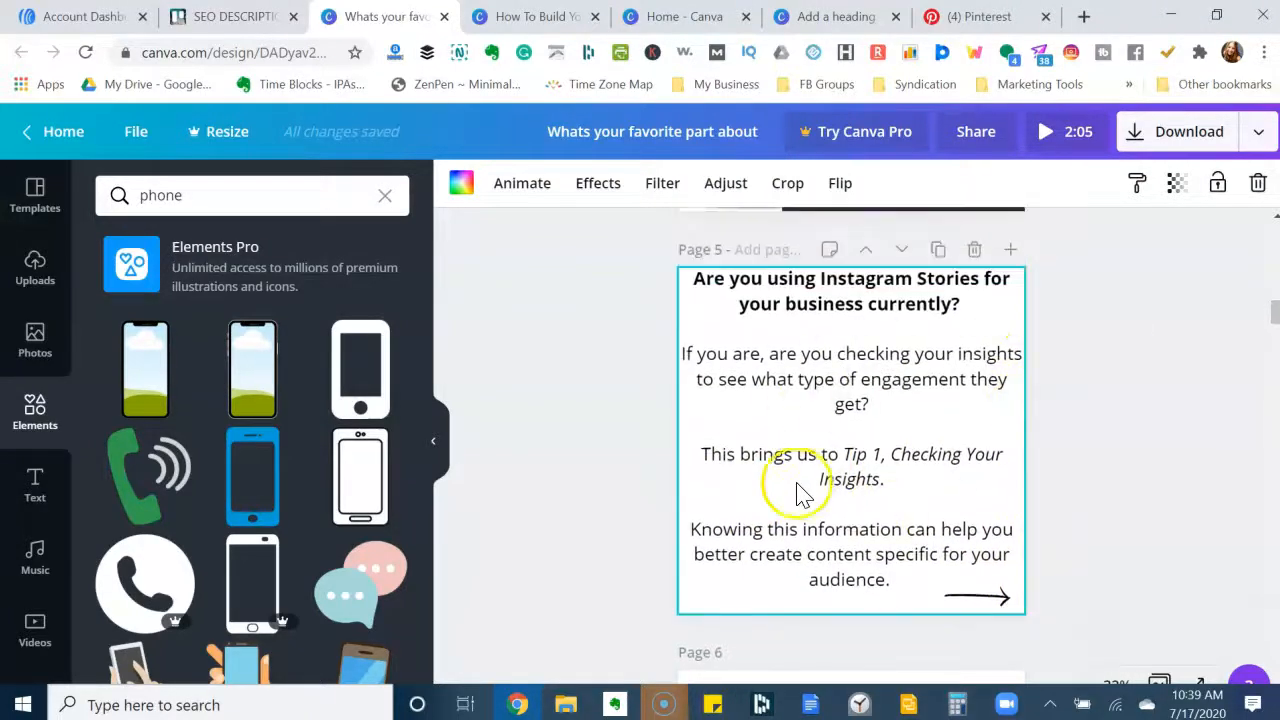
scroll(775, 462, "down", 1)
scroll(775, 462, "down", 3)
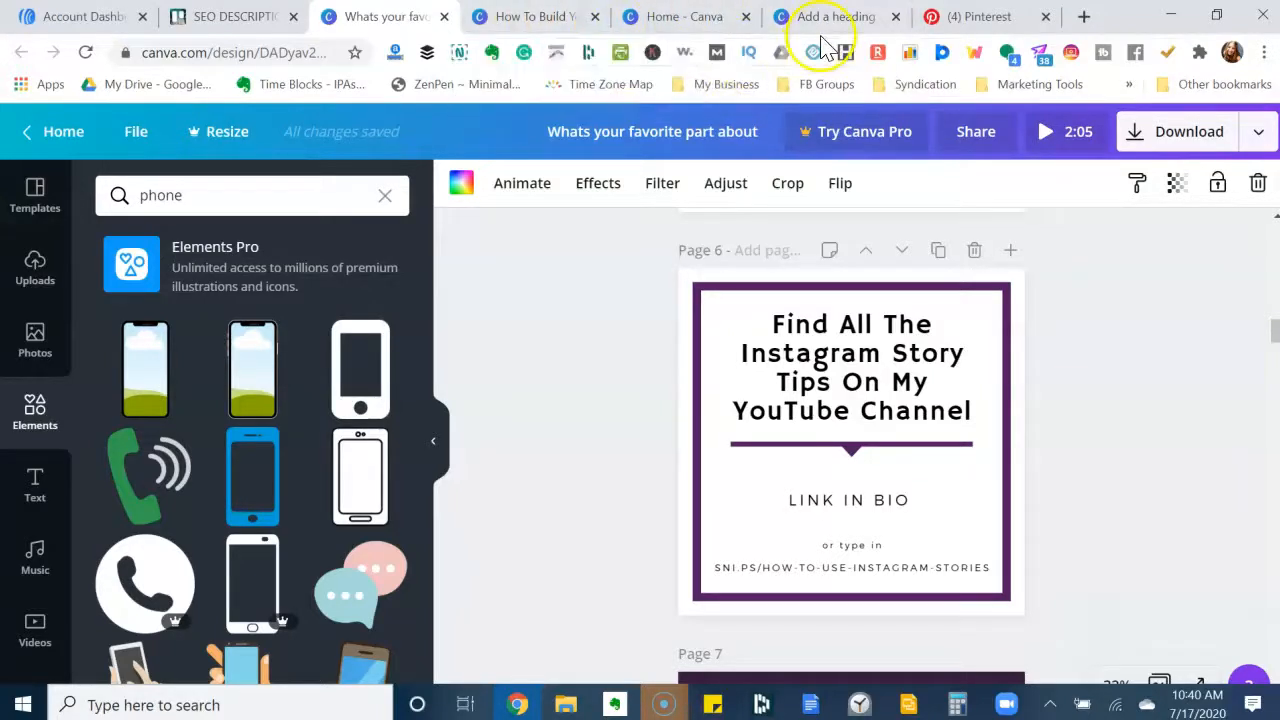
Return to the Add a heading design and view the heading contrast example on page 1
left_click(822, 16)
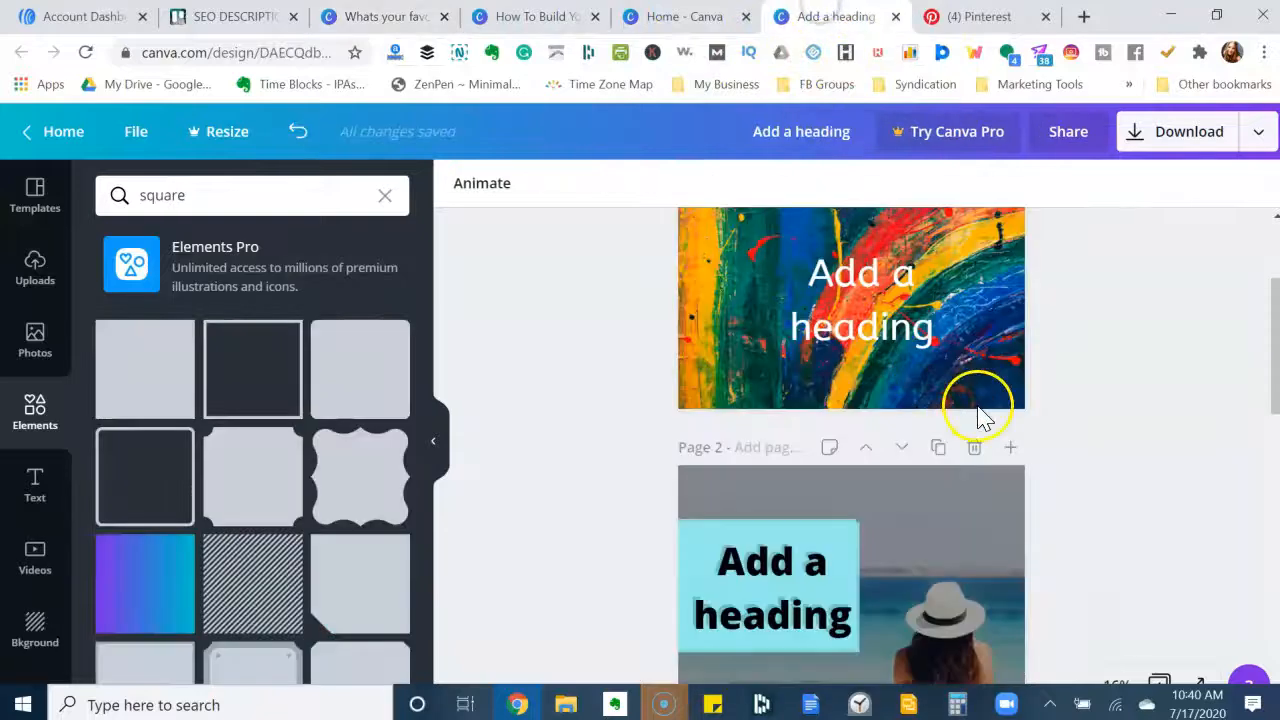
scroll(1000, 412, "up", 2)
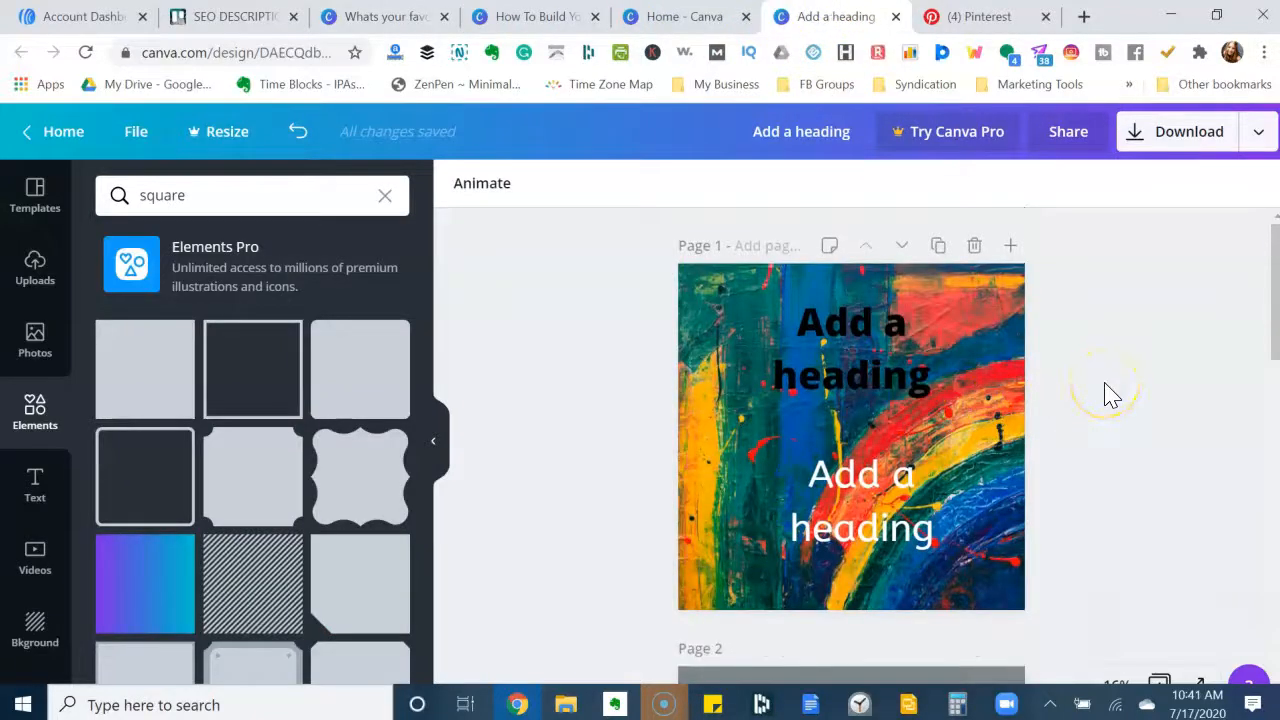